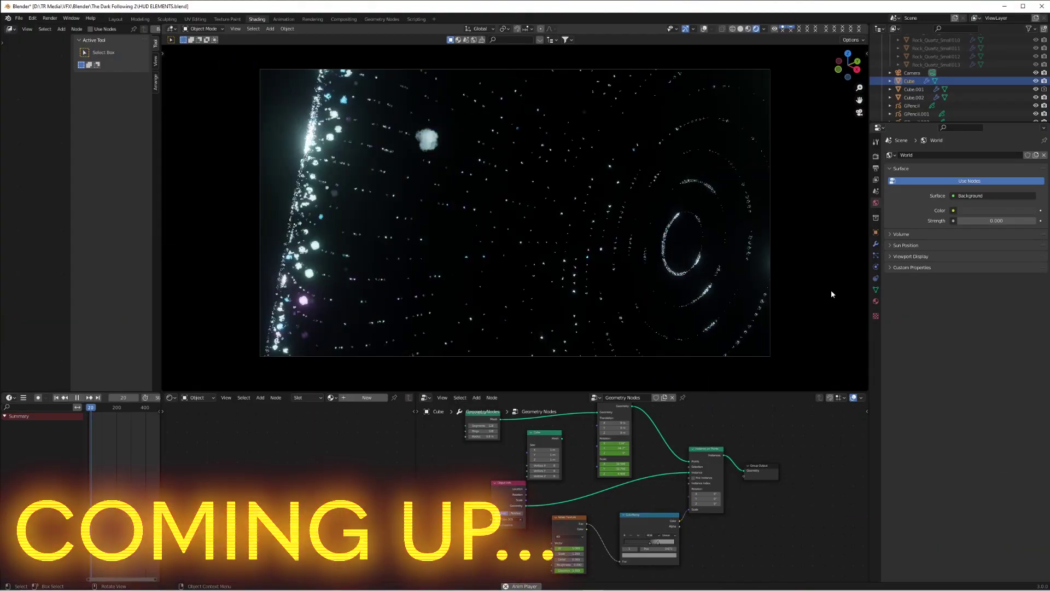
scroll(811, 284, up, 2)
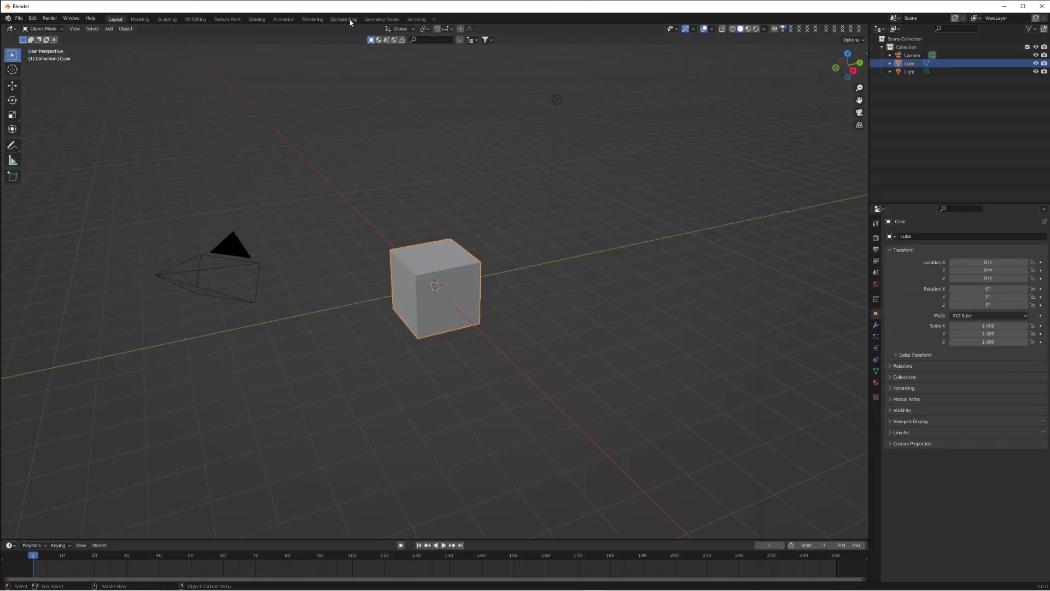
Switch to the Geometry Nodes workspace and enable Ambient Occlusion, Bloom and Screen Space Reflections for the Eevee renderer
click(381, 19)
click(875, 218)
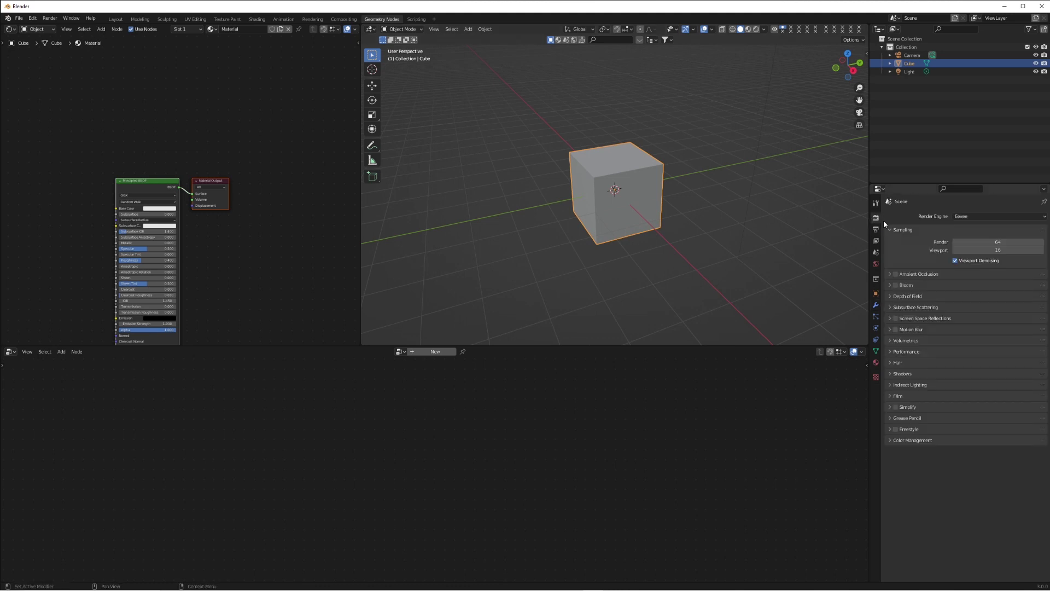
click(896, 274)
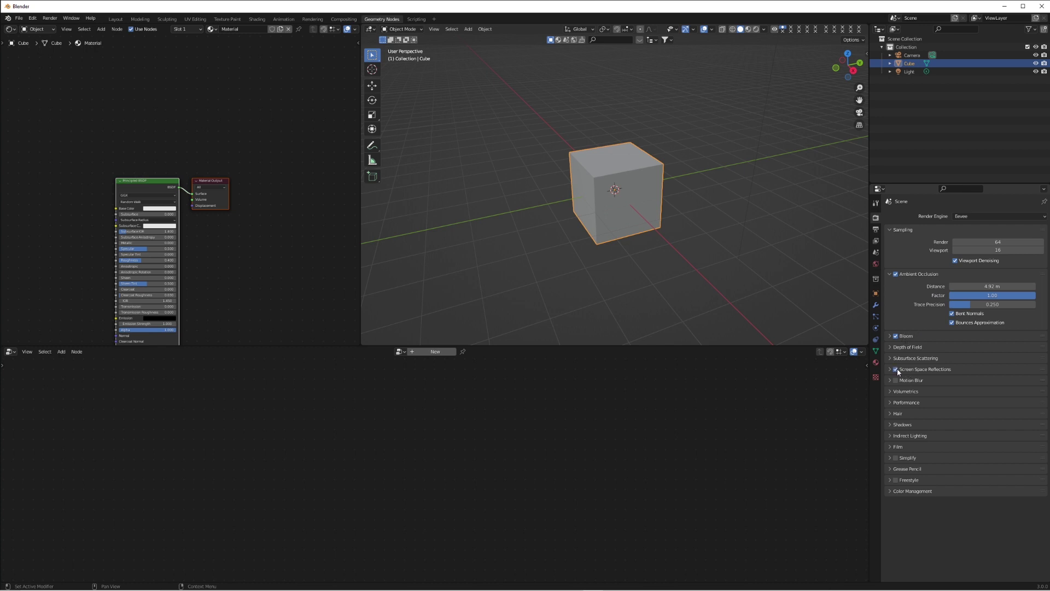
scroll(636, 186, up, 1)
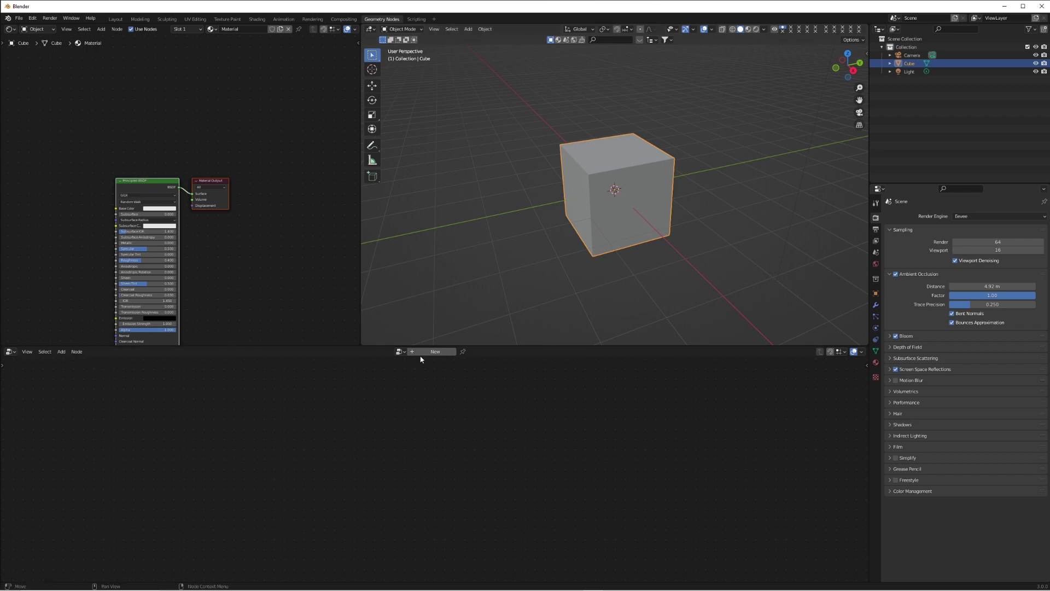
Create a new geometry node tree on the default cube and delete its Group Input node
click(436, 352)
key(Home)
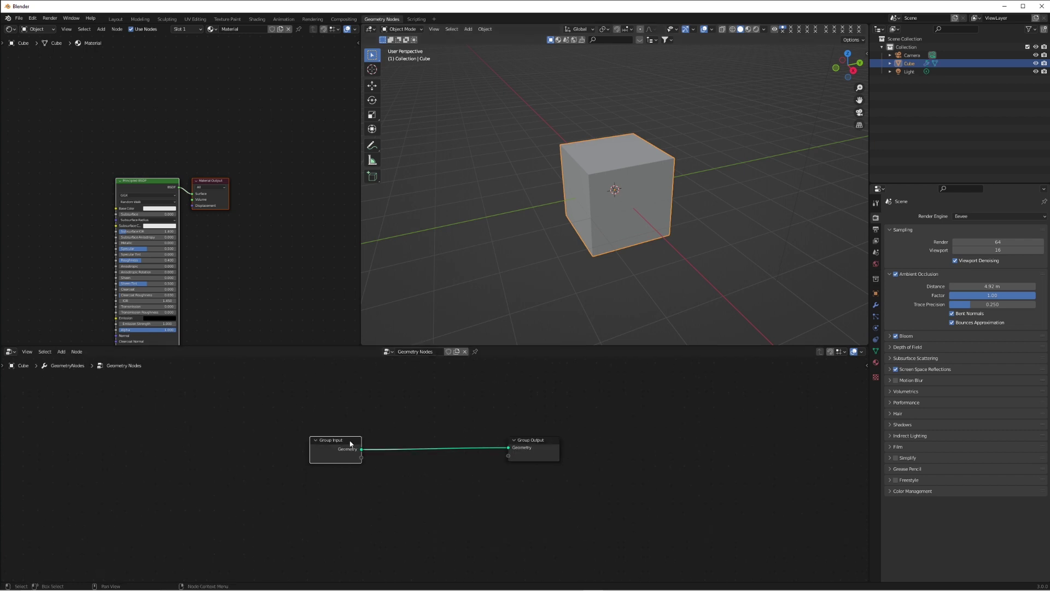
key(x)
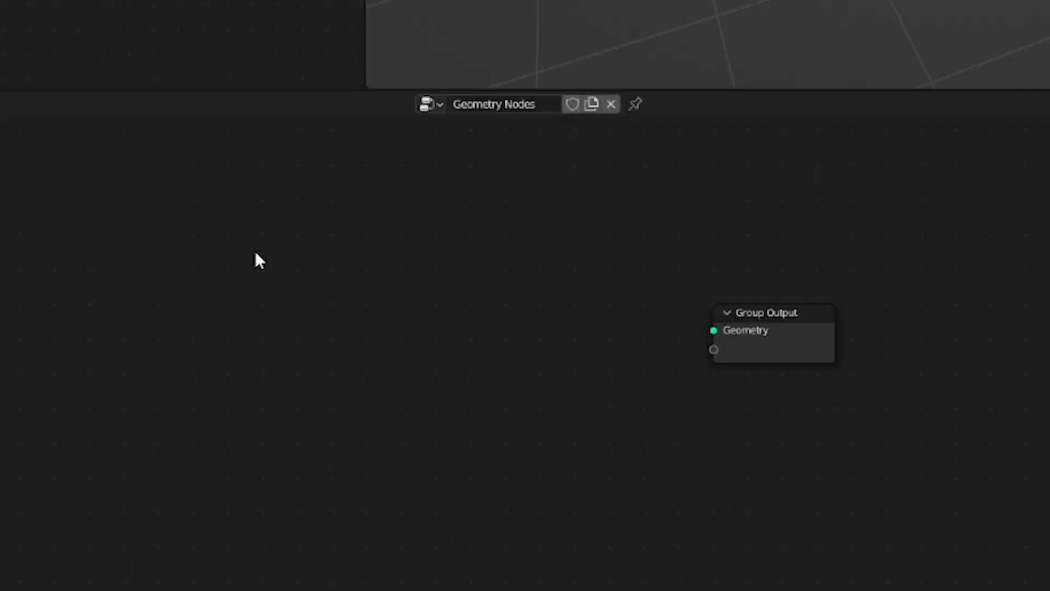
Add a UV Sphere mesh primitive node to the geometry node tree, well before the Group Output
key(shift+a)
mouse_move(346, 427)
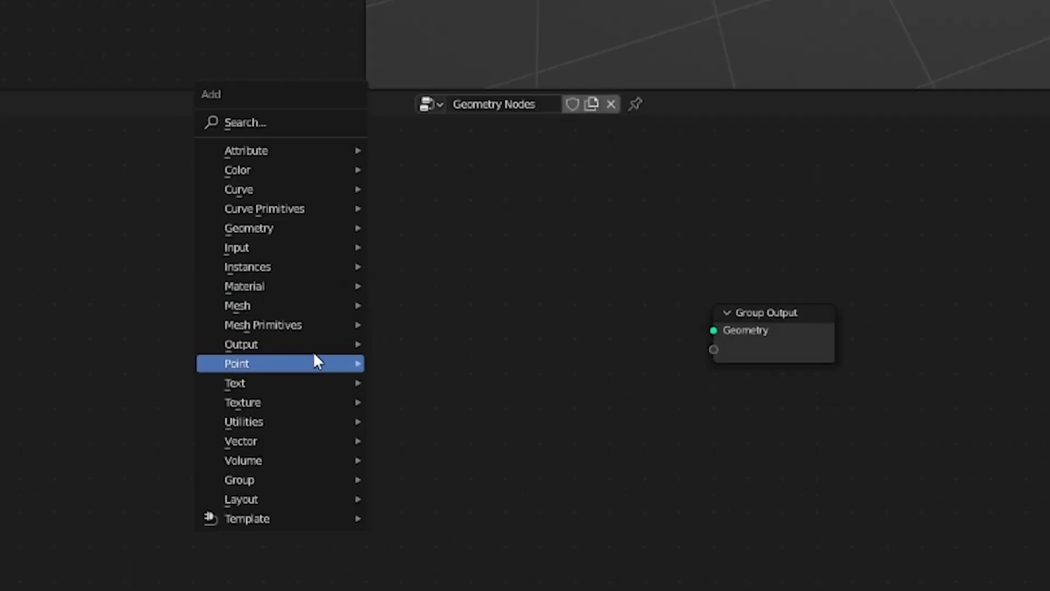
mouse_move(313, 325)
click(475, 461)
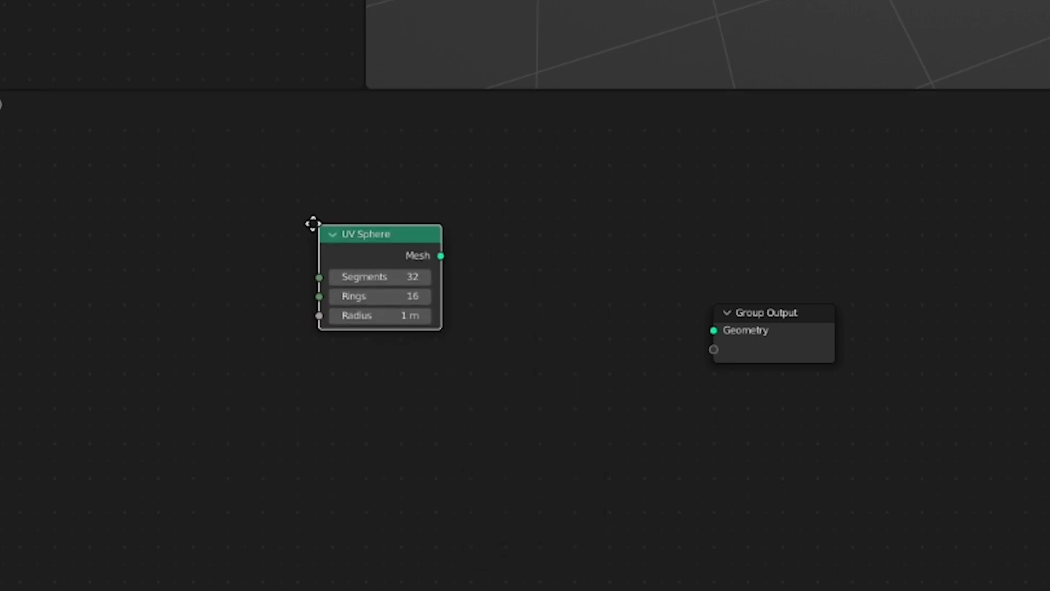
click(272, 260)
Add an Instance on Points node, feeding the UV Sphere mesh into Points and its Instances output into the Group Output geometry
key(shift+a)
mouse_move(504, 432)
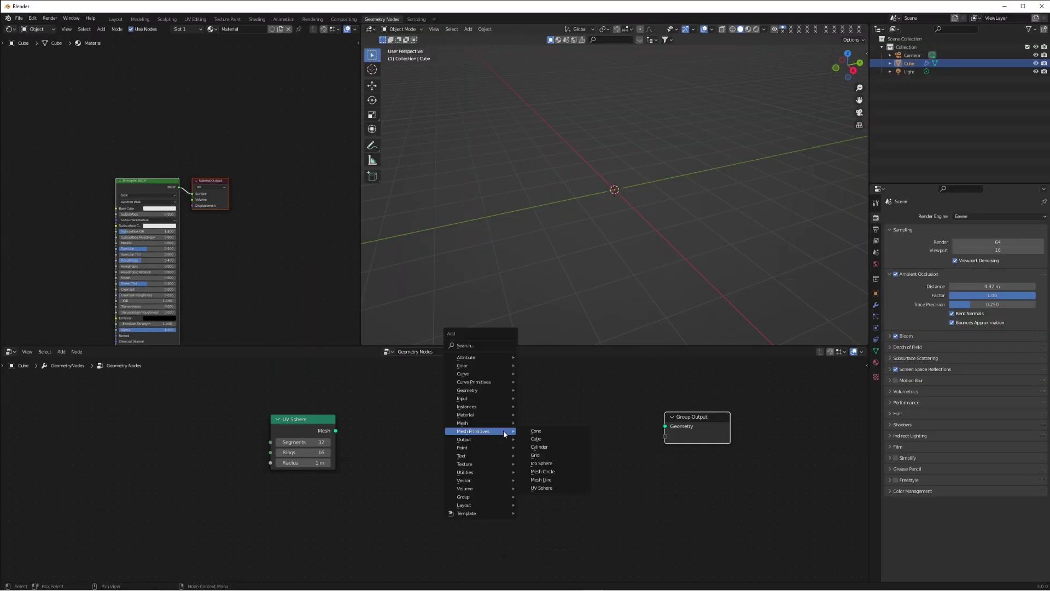
mouse_move(492, 406)
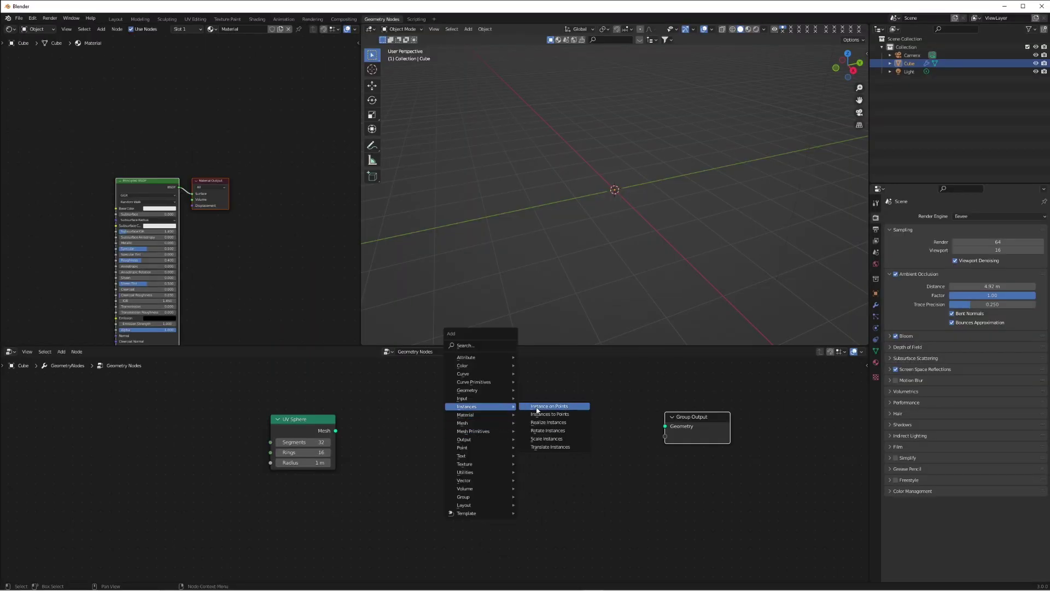
click(564, 410)
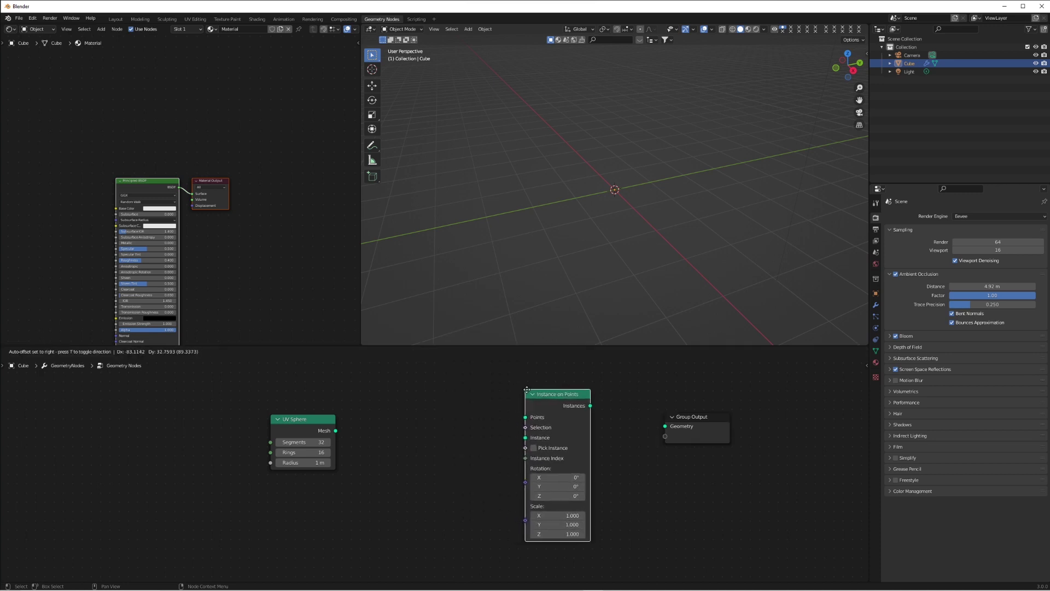
click(587, 415)
click(330, 419)
drag(329, 420, 359, 406)
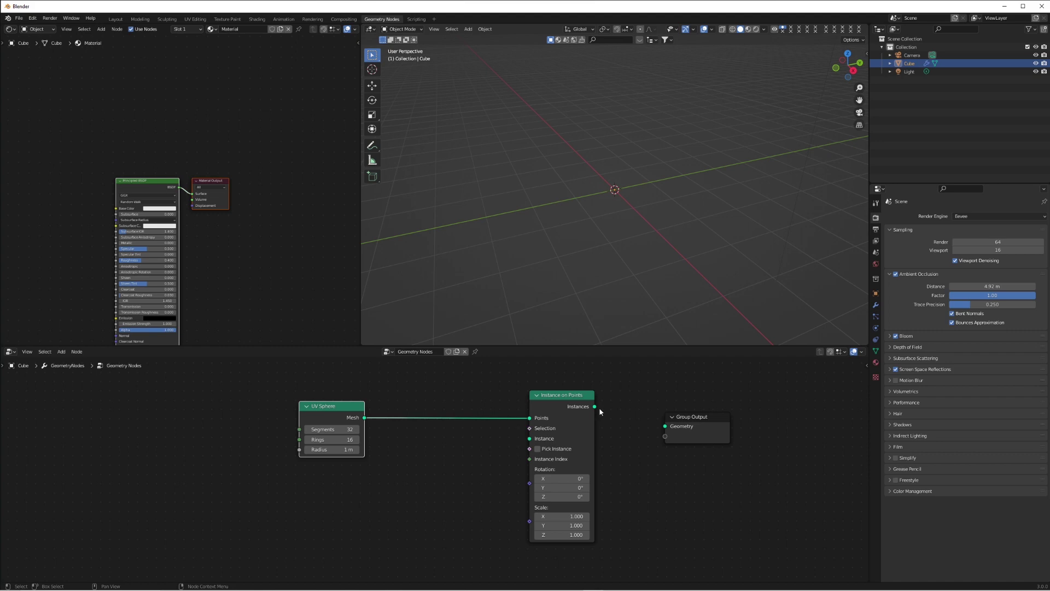
drag(597, 409, 663, 430)
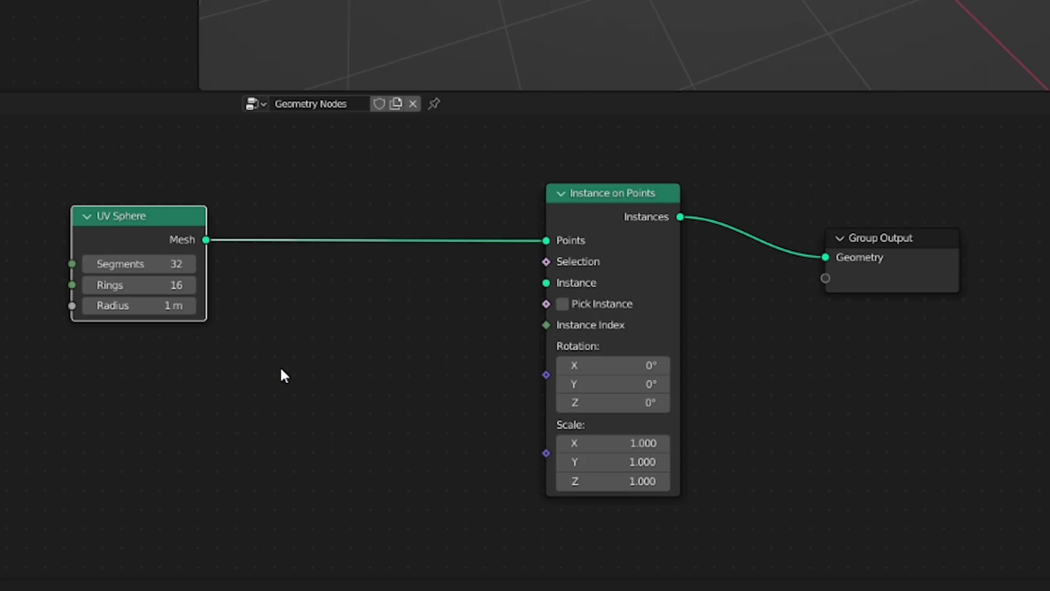
Add a Cube mesh primitive node below the UV Sphere and connect its mesh to the Instance input of Instance on Points
key(shift+a)
mouse_move(257, 408)
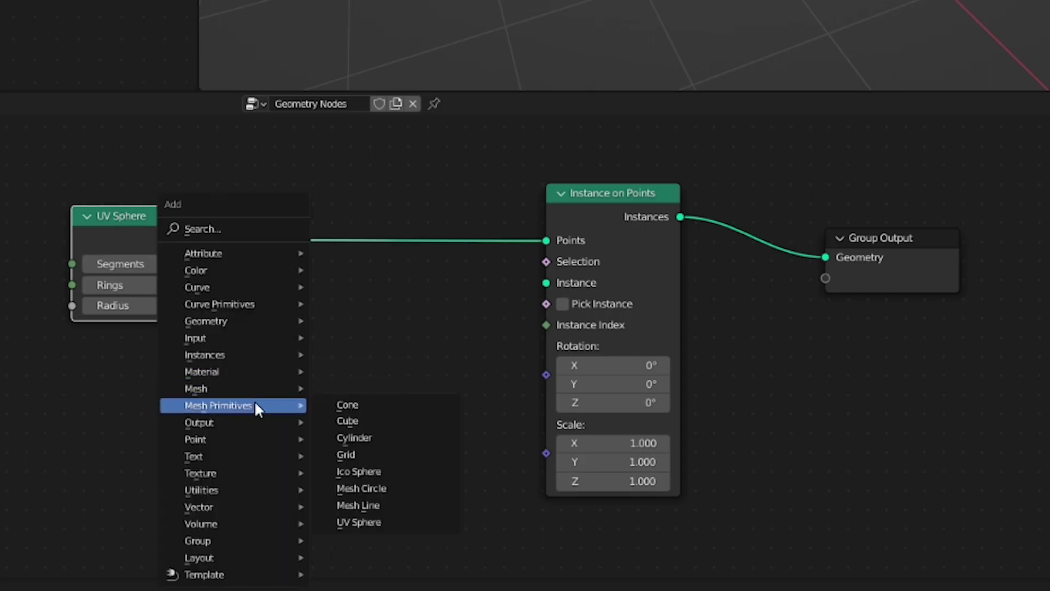
click(385, 421)
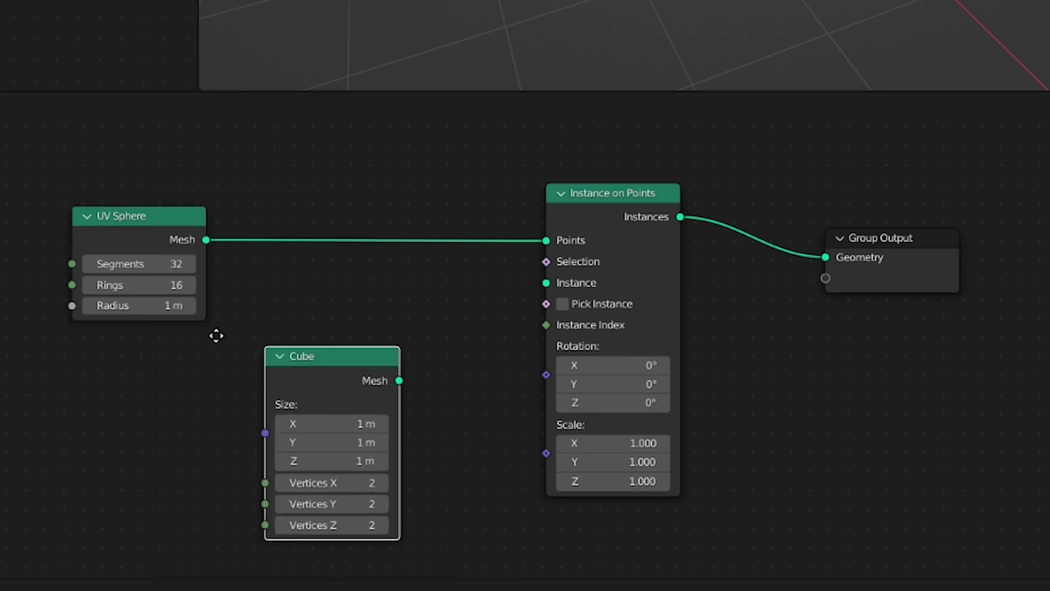
drag(249, 393, 541, 287)
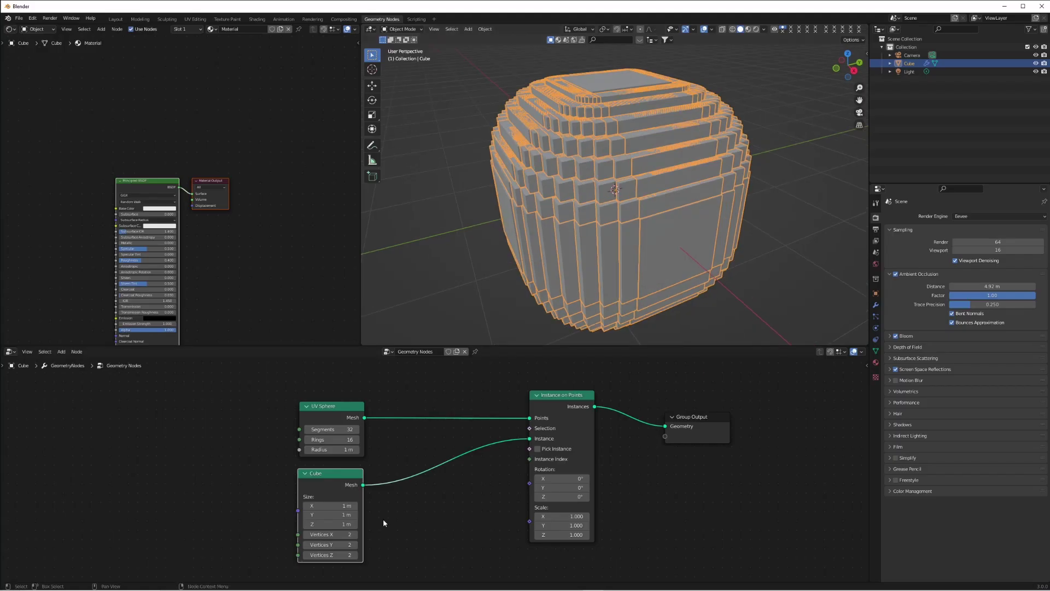
Set the Cube node's X, Y and Z size to 0.1 m and inspect the instanced sphere
mouse_move(333, 505)
mouse_down()
mouse_move(307, 505)
mouse_move(342, 509)
mouse_move(319, 506)
mouse_up()
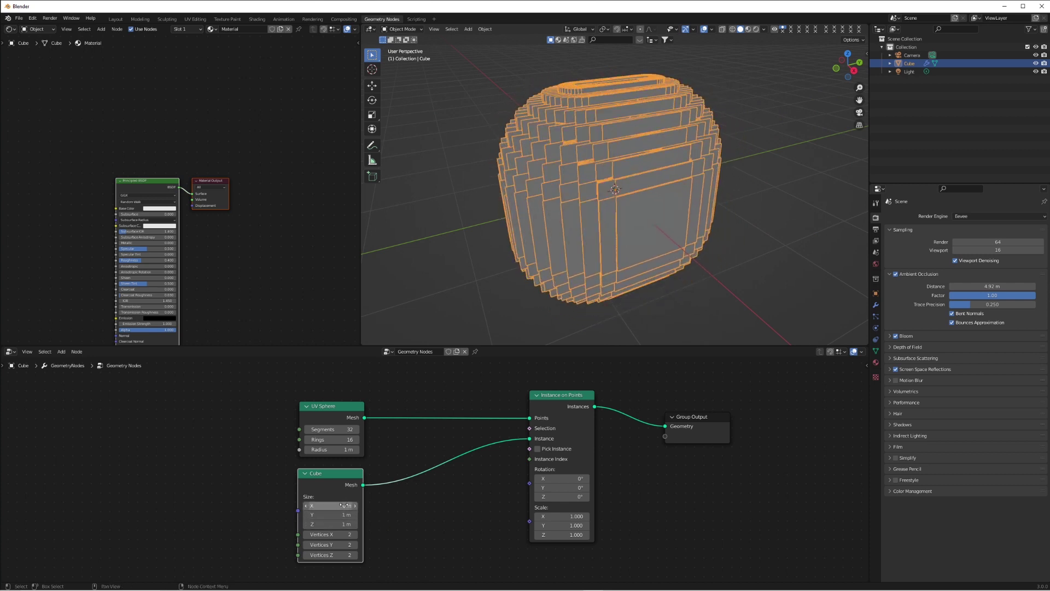
key(Tab)
text(.1)
key(Tab)
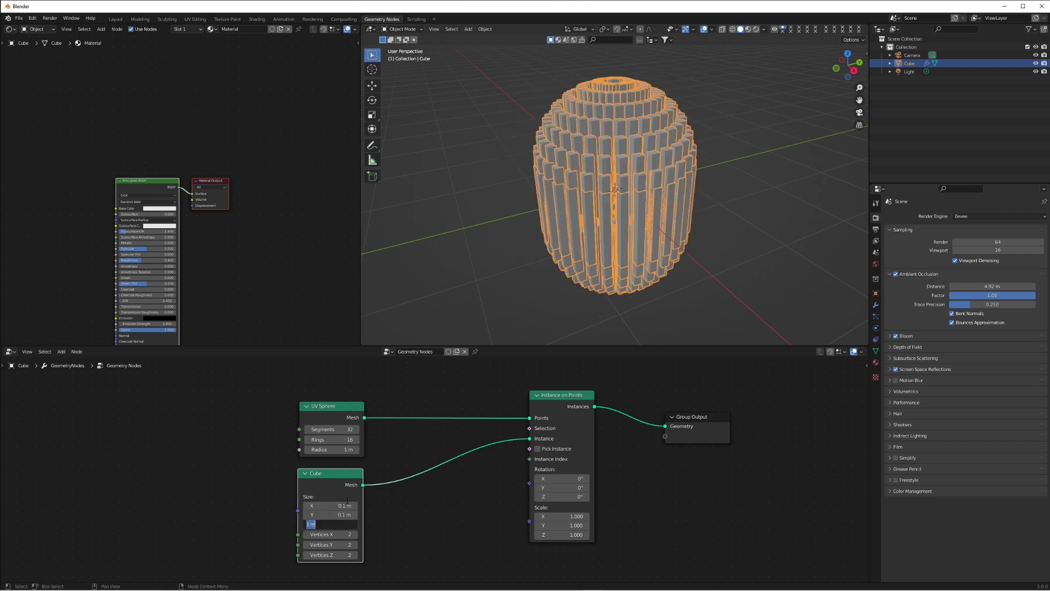
text(.1)
key(Return)
scroll(671, 148, up, 2)
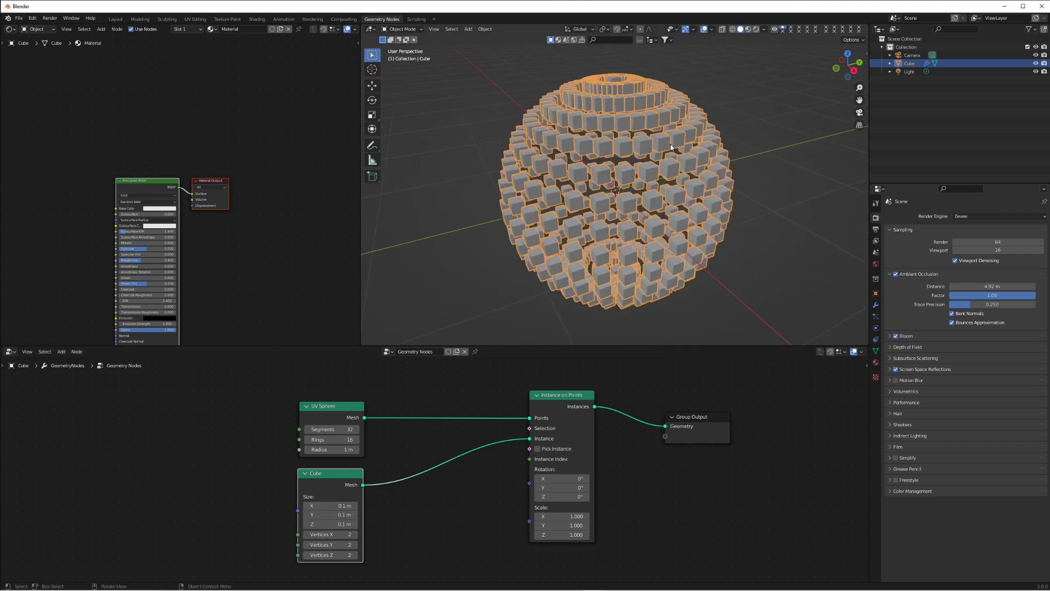
middle_drag(600, 167, 623, 178)
Reduce the Cube node's X, Y and Z size to 0.05 m
click(337, 505)
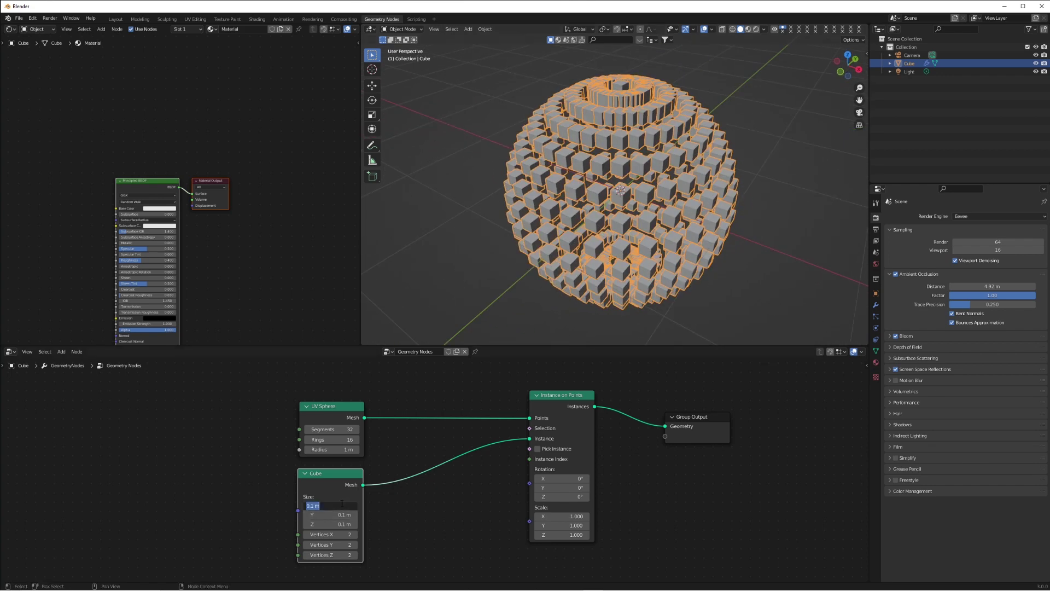
text(.05)
key(Tab)
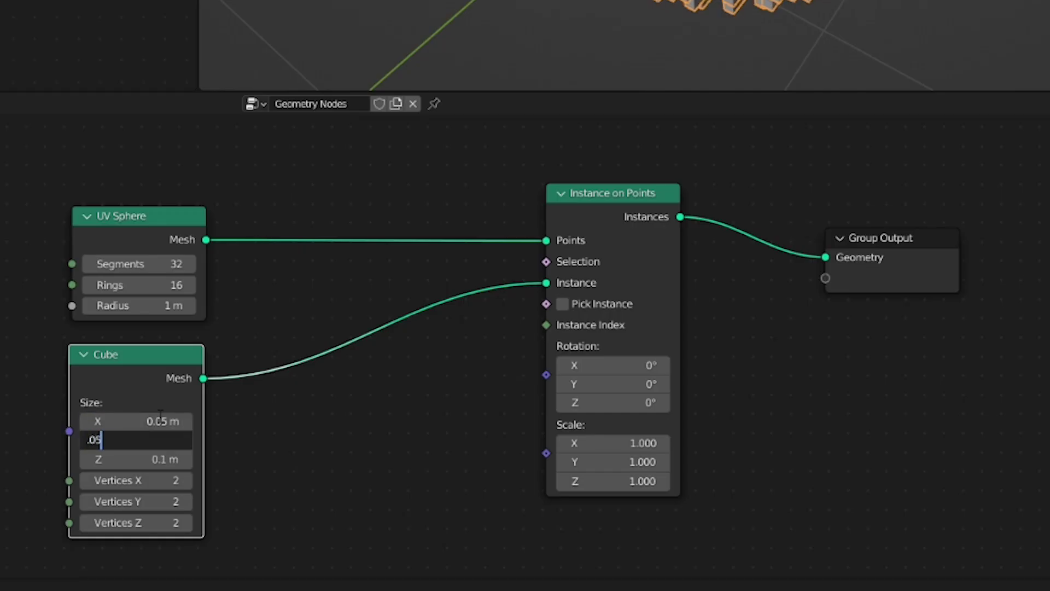
text(.05)
key(Tab)
text(.0)
Set the UV Sphere radius to 4 m and preview the instances with the viewport overlays temporarily hidden
click(134, 305)
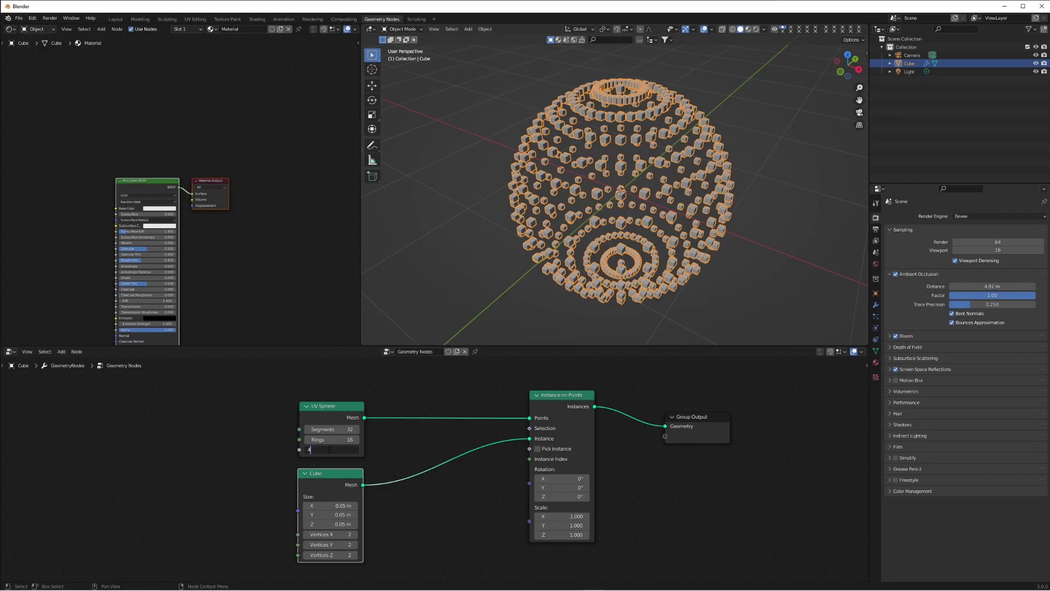
text(4)
key(Return)
scroll(521, 231, down, 5)
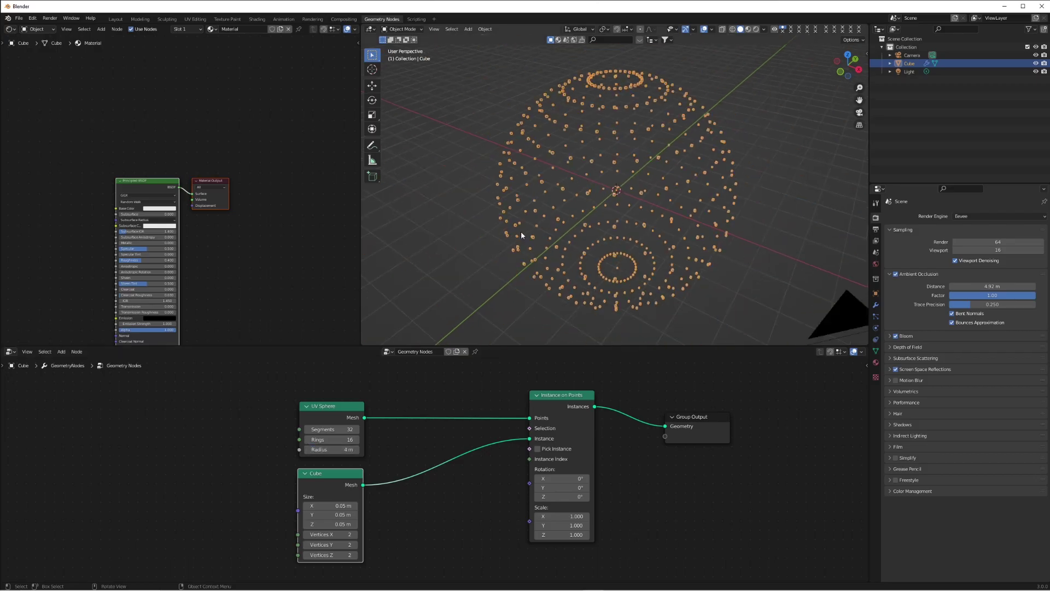
click(704, 30)
middle_drag(713, 158, 701, 133)
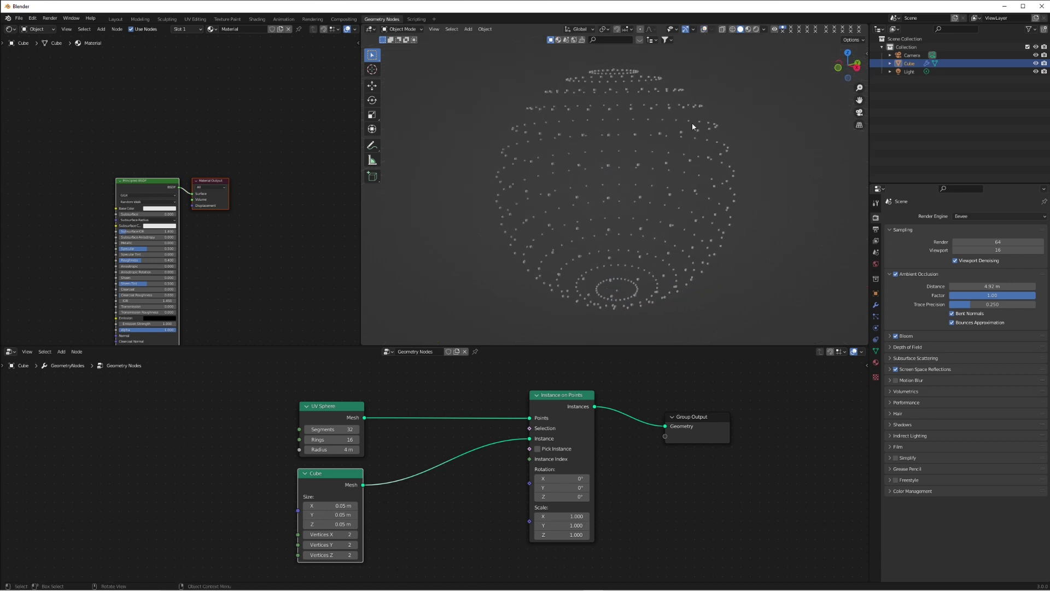
click(704, 30)
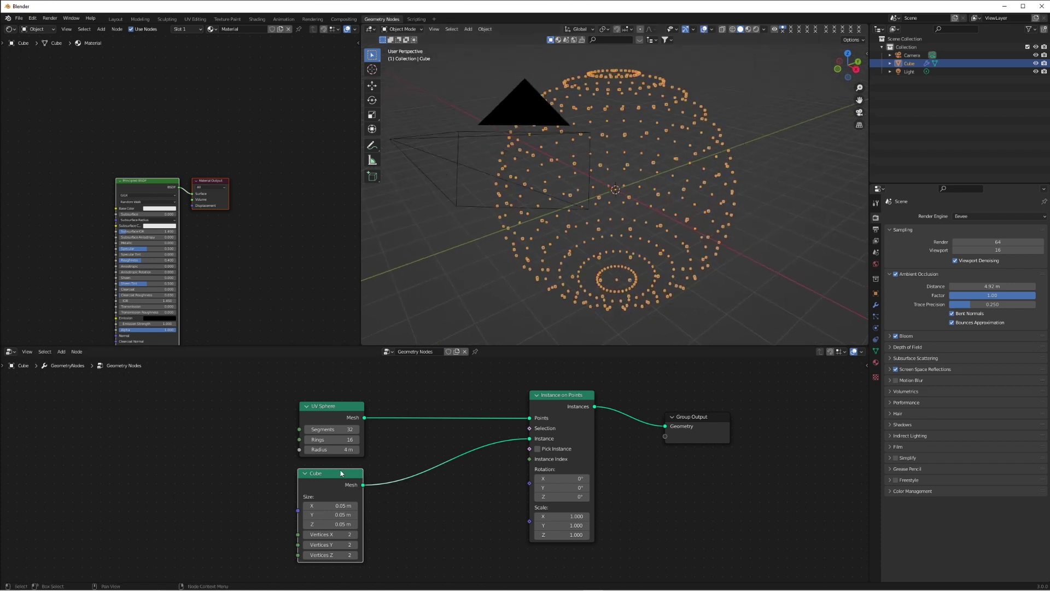
Set the UV Sphere node's radius to 3 m
text(3)
key(Return)
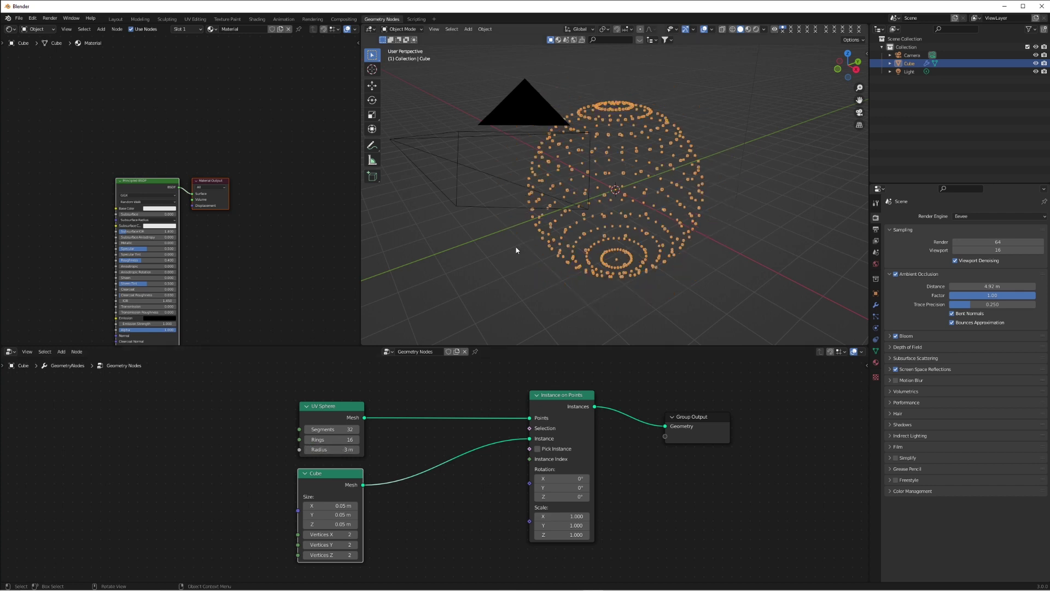
scroll(622, 88, up, 3)
Set the Cube node's size back to 0.1 m on all three axes
click(336, 508)
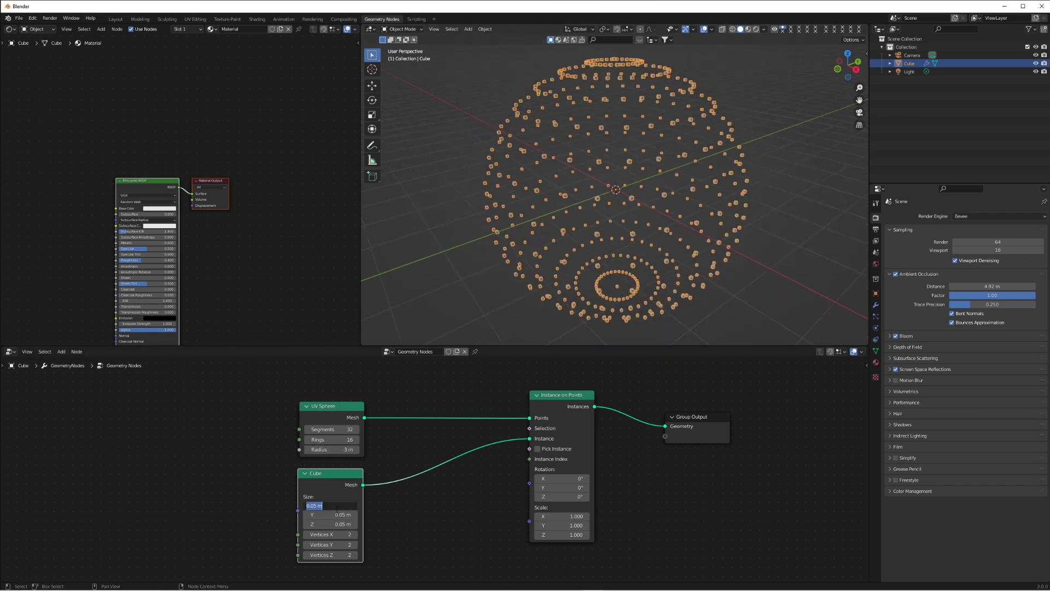
text(.1)
key(Tab)
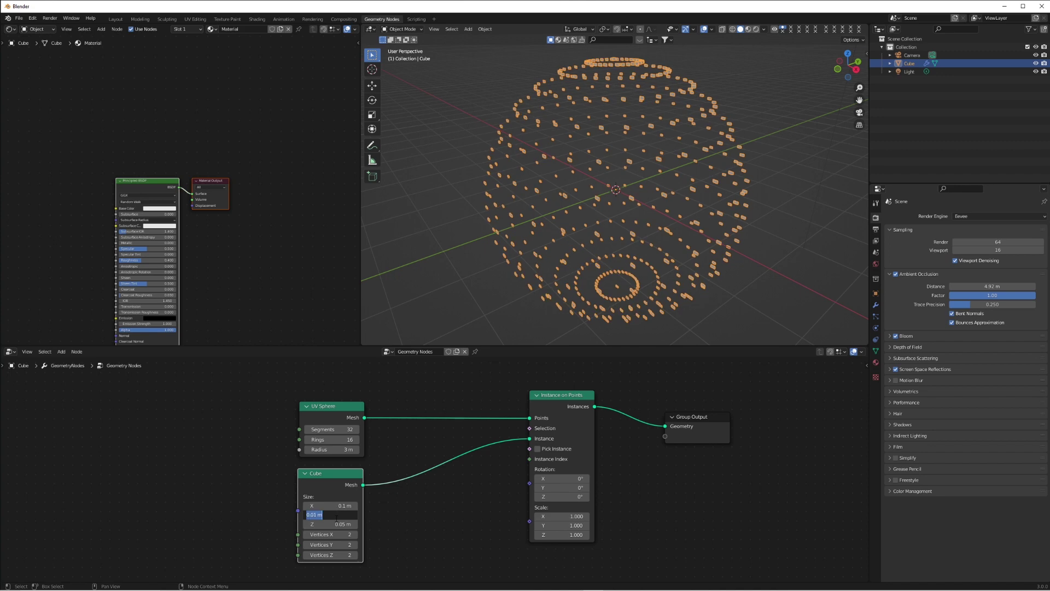
text(.1)
key(Tab)
text(.1)
key(Return)
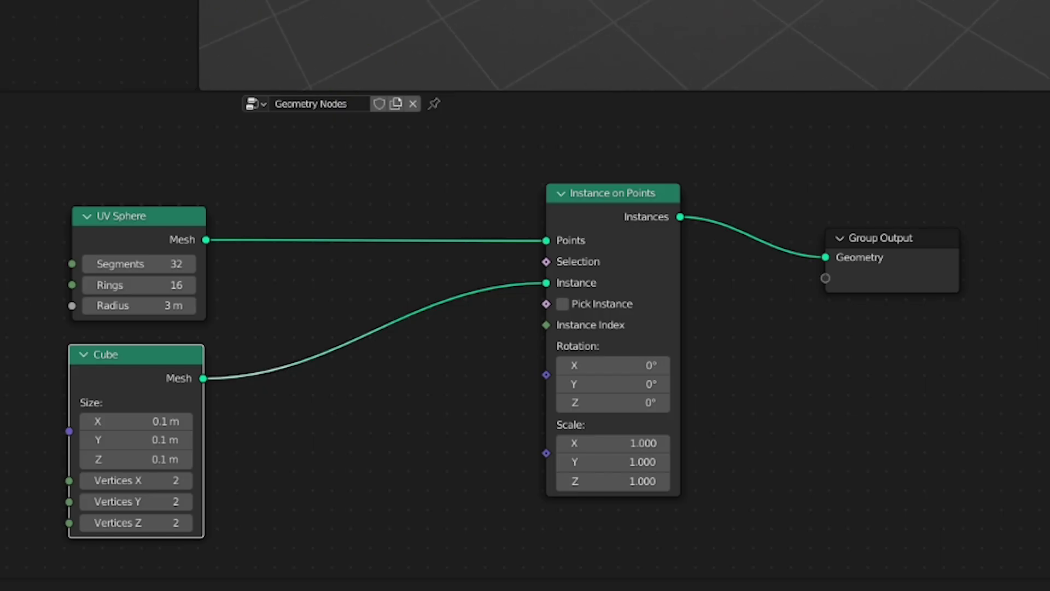
Set the UV Sphere's rings to 32 and hide the viewport overlays to view the instanced cubes clearly
click(160, 283)
text(3)
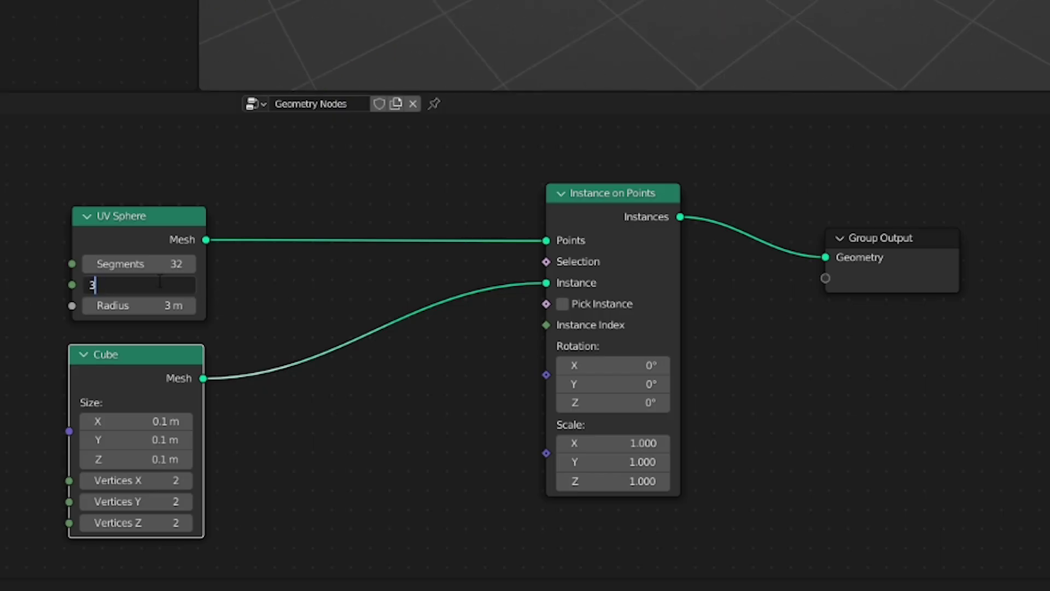
text(2)
key(Return)
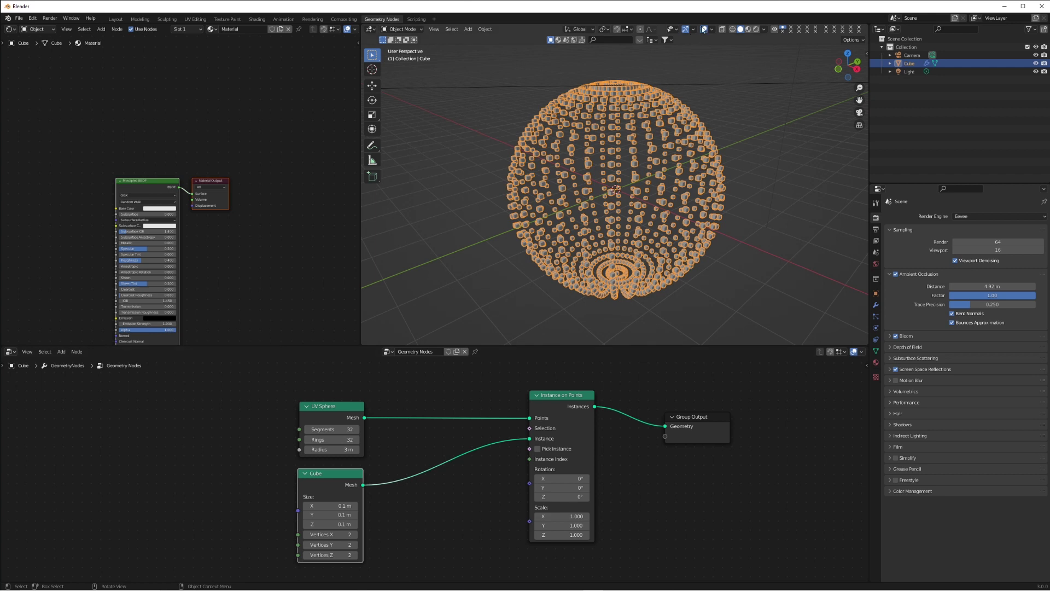
click(703, 29)
middle_drag(640, 104, 659, 156)
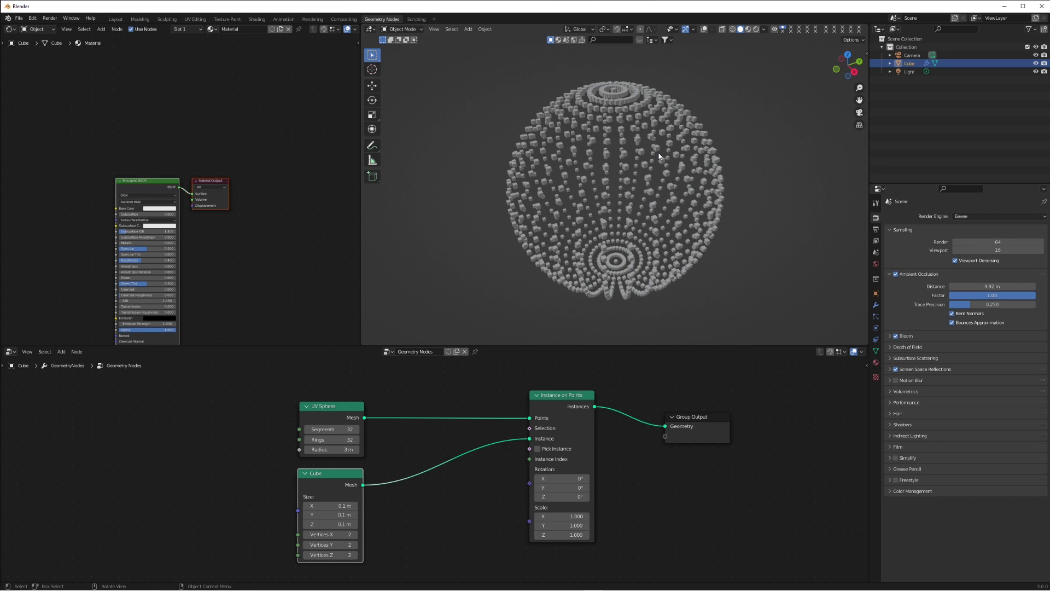
Try out different instance rotations on the Instance on Points node and undo them
drag(563, 478, 573, 478)
key(ctrl+z)
scroll(629, 319, up, 4)
scroll(629, 316, down, 6)
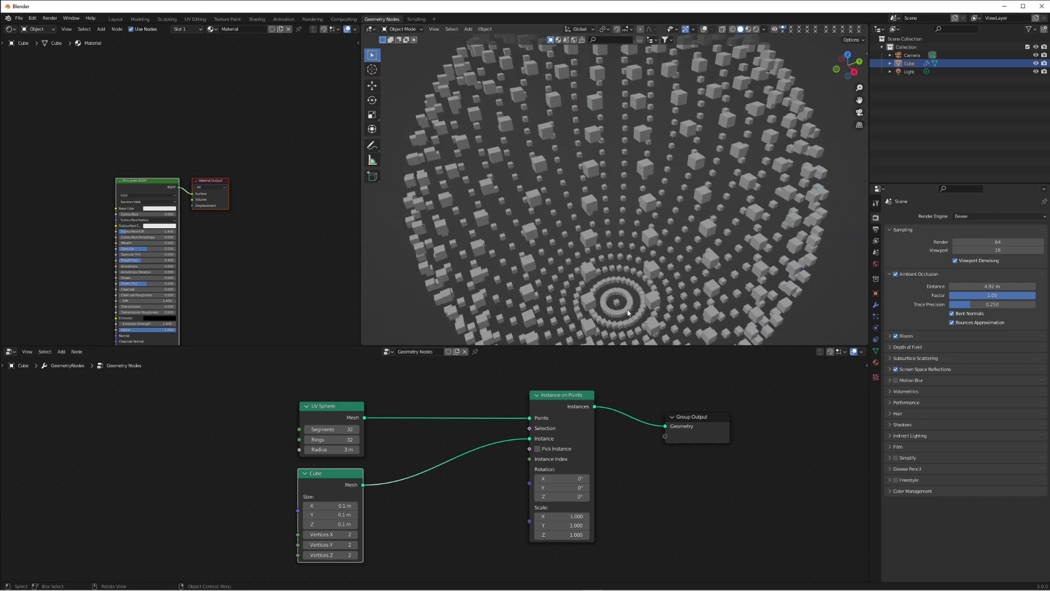
scroll(591, 476, up, 1)
mouse_move(591, 479)
mouse_down()
mouse_move(567, 478)
mouse_move(606, 488)
mouse_move(593, 498)
mouse_up()
key(ctrl+z)
key(ctrl+z)
key(ctrl+z)
Try out different instance scales on the Instance on Points node, restoring the original scale after each trial
middle_drag(633, 527, 633, 511)
mouse_move(586, 504)
mouse_down()
mouse_move(639, 504)
mouse_move(584, 503)
mouse_move(599, 504)
mouse_up()
scroll(594, 231, down, 4)
middle_drag(593, 231, 632, 217)
key(ctrl+z)
drag(565, 514, 588, 523)
key(BackSpace)
middle_drag(672, 197, 654, 186)
key(ctrl+z)
scroll(652, 186, up, 2)
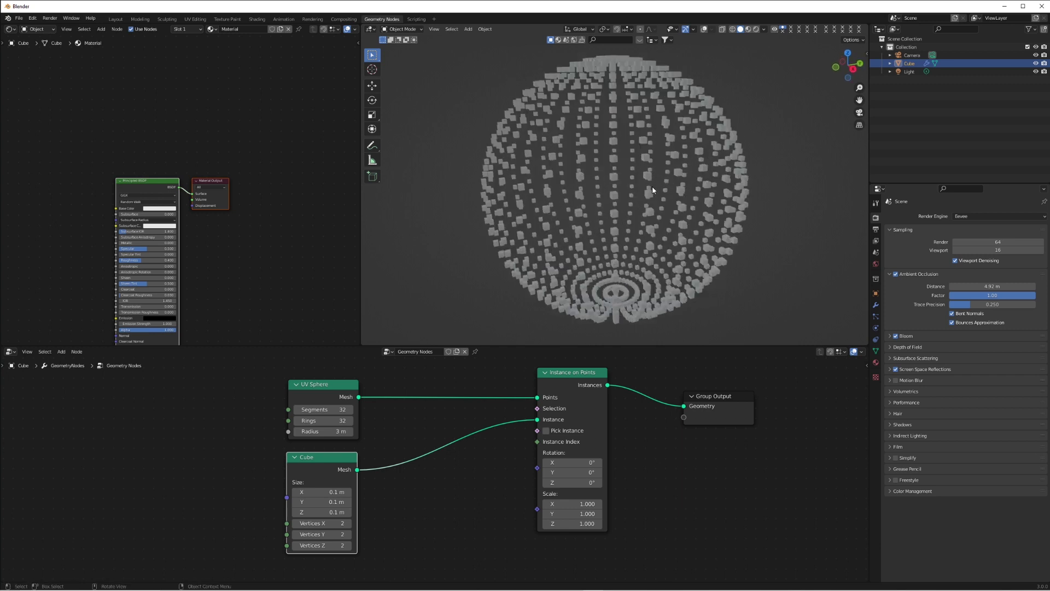
Replace the material's Principled BSDF with an Emission shader wired to the Material Output's surface and rename the material HUD1
middle_drag(152, 179, 186, 124)
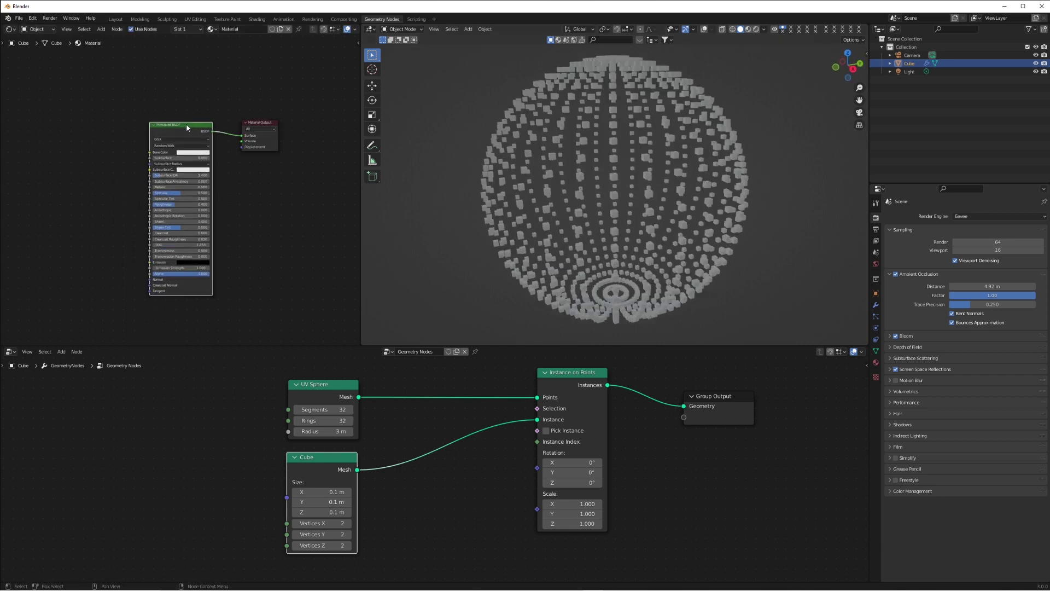
scroll(174, 135, up, 1)
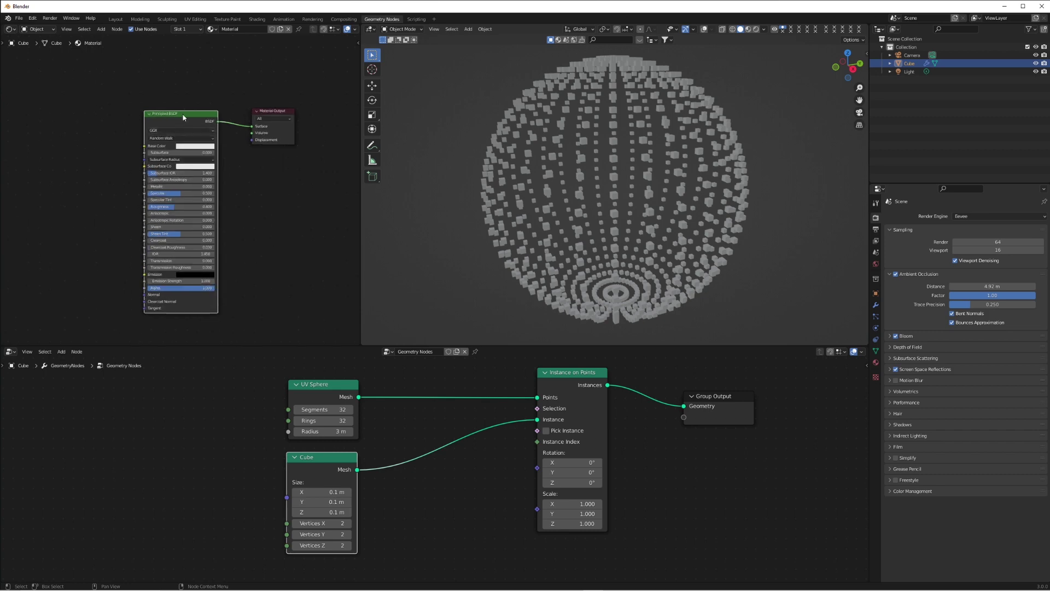
key(x)
key(shift+a)
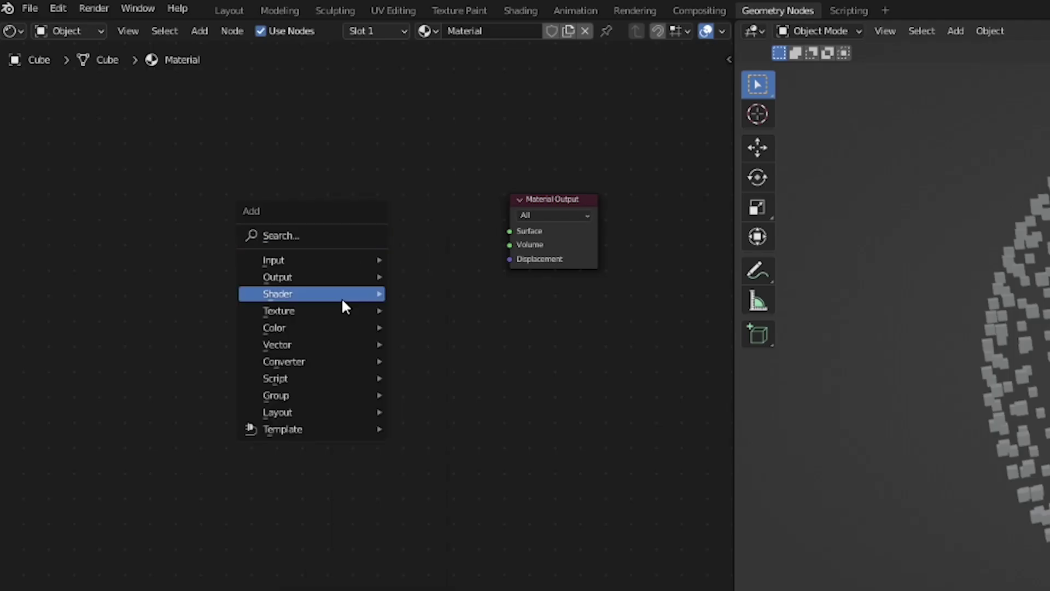
mouse_move(341, 295)
click(475, 327)
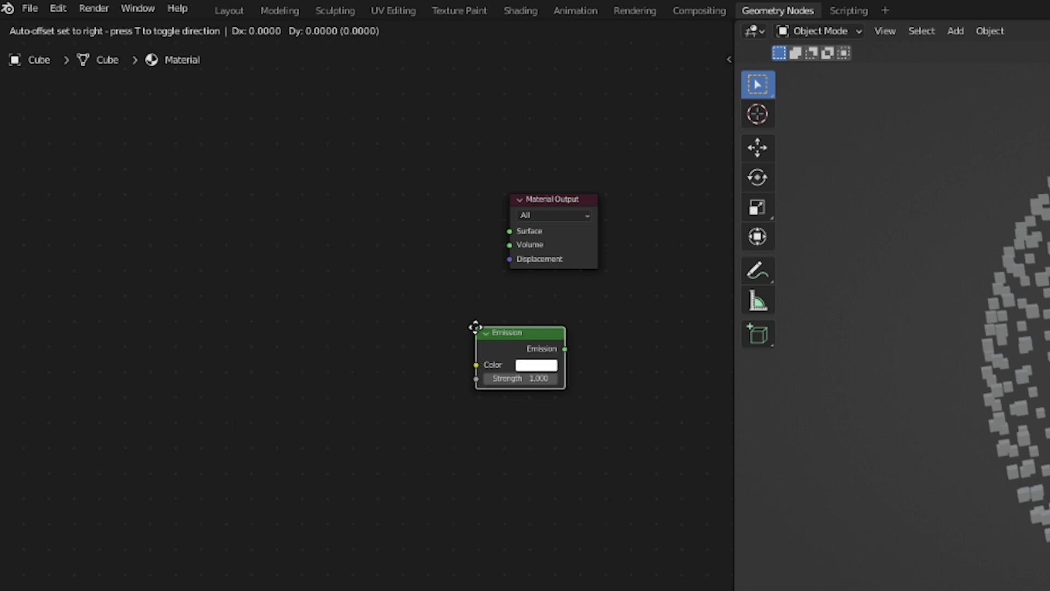
click(261, 214)
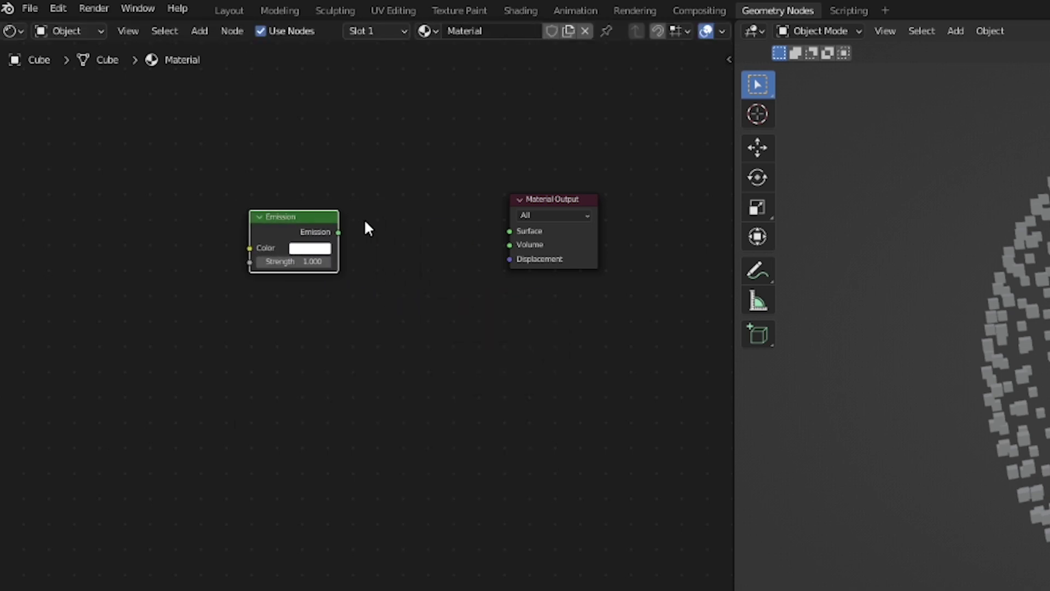
drag(291, 219, 349, 224)
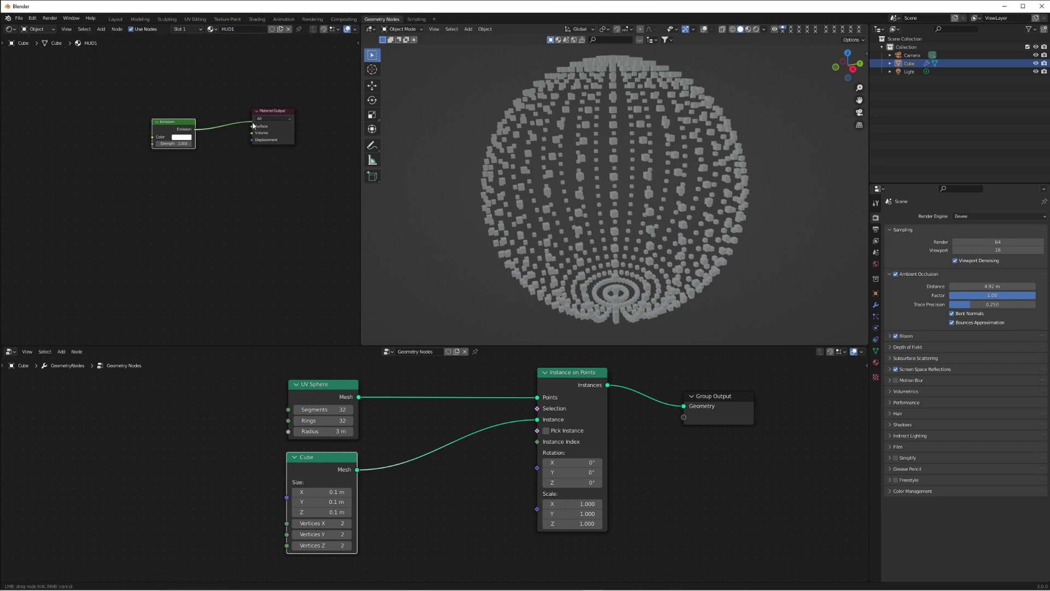
Insert a Set Material node between the Cube and Instance on Points nodes and assign it the HUD1 material
key(shift+a)
mouse_move(420, 441)
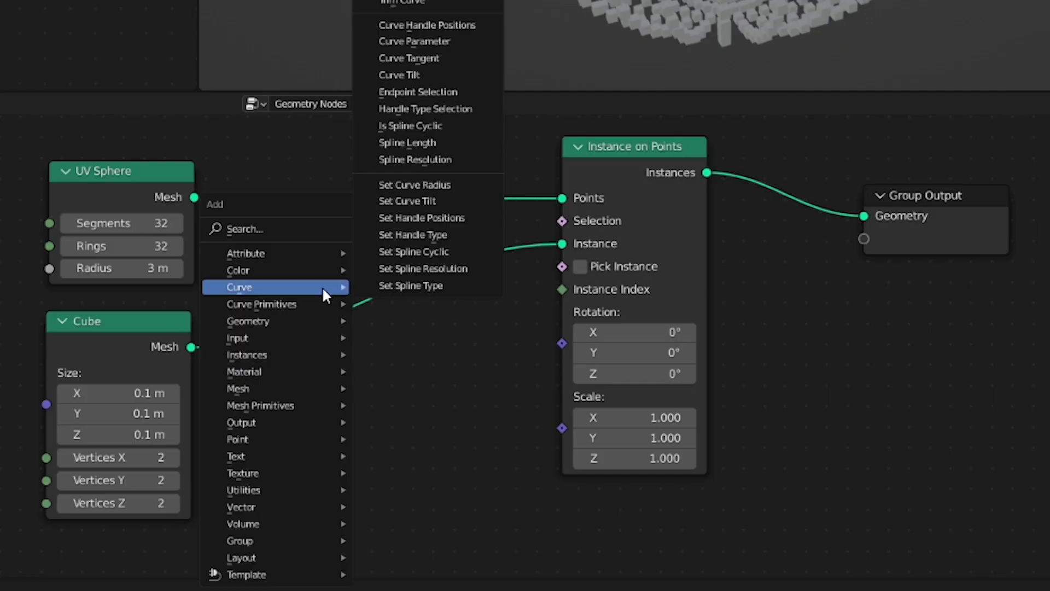
mouse_move(307, 372)
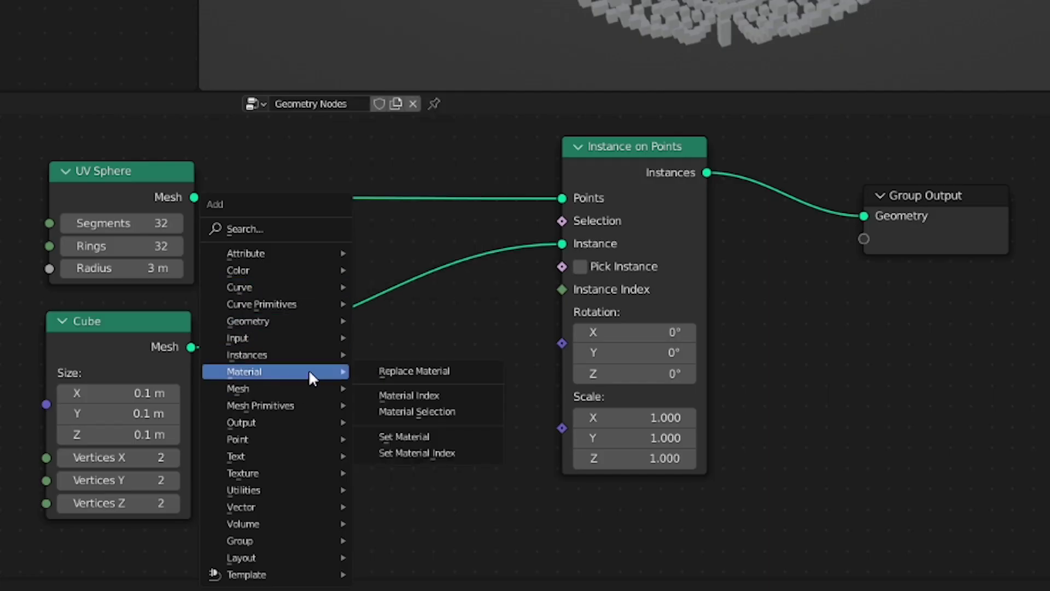
click(430, 436)
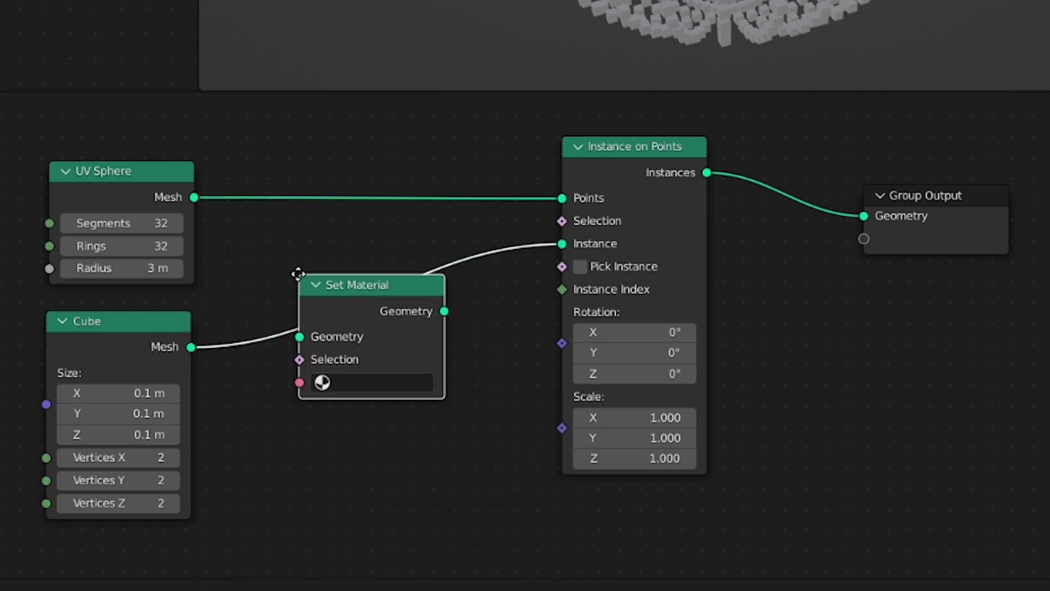
click(297, 272)
click(125, 334)
click(401, 284)
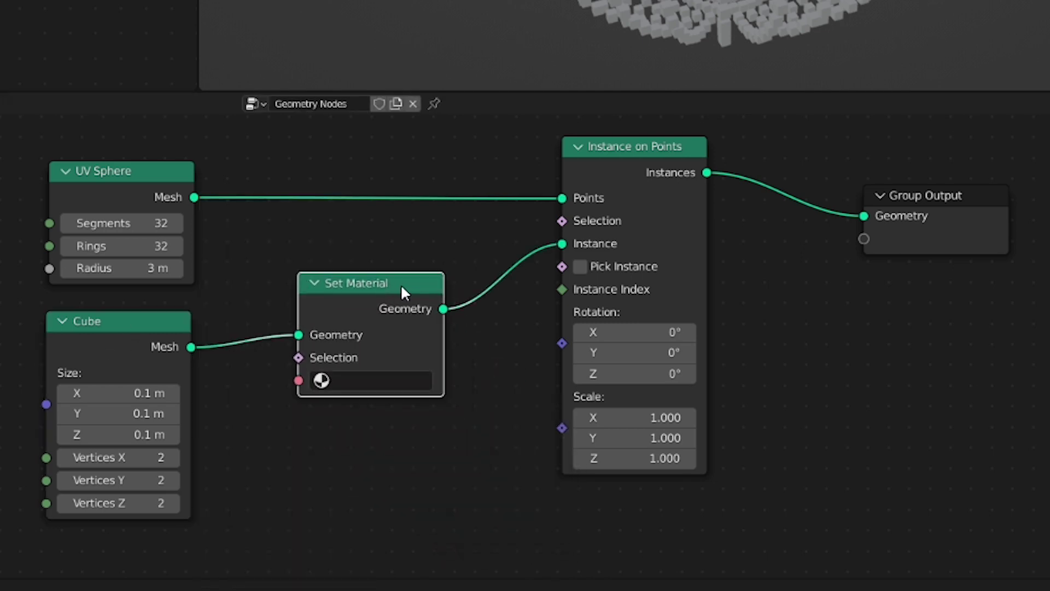
click(375, 381)
click(379, 171)
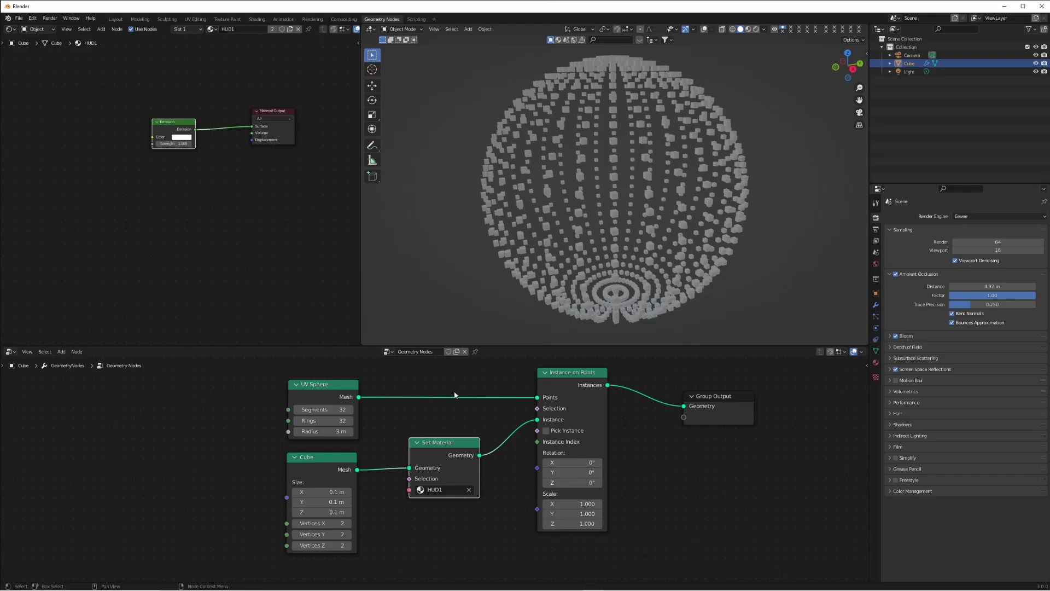
Switch the viewport to Material Preview shading and raise the Emission strength to 3.9
key(z)
click(687, 268)
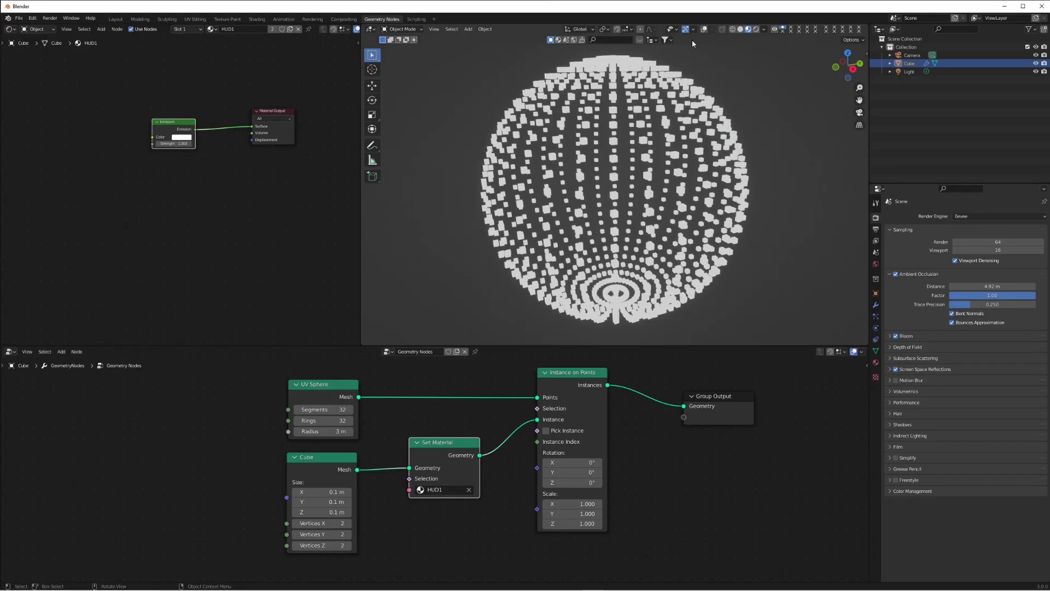
mouse_move(178, 144)
mouse_down()
mouse_move(221, 144)
mouse_move(194, 144)
mouse_up()
middle_drag(678, 191, 594, 166)
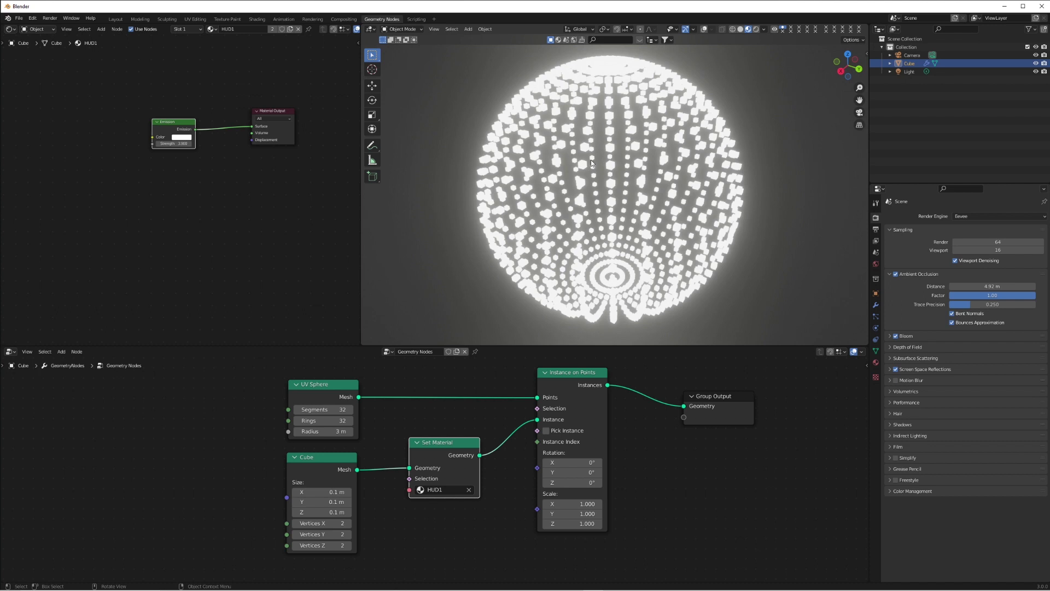
Add an Object Info node and a ColorRamp node before the Emission shader, moving the Emission node closer to the output
drag(182, 127, 220, 119)
key(shift+a)
mouse_move(101, 138)
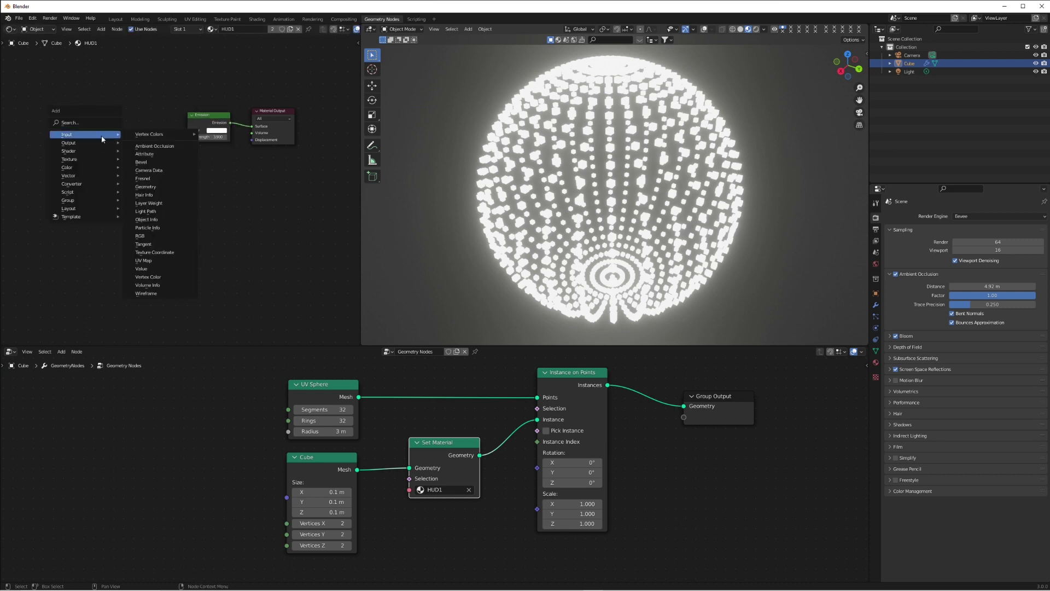
click(163, 221)
click(51, 112)
key(shift+a)
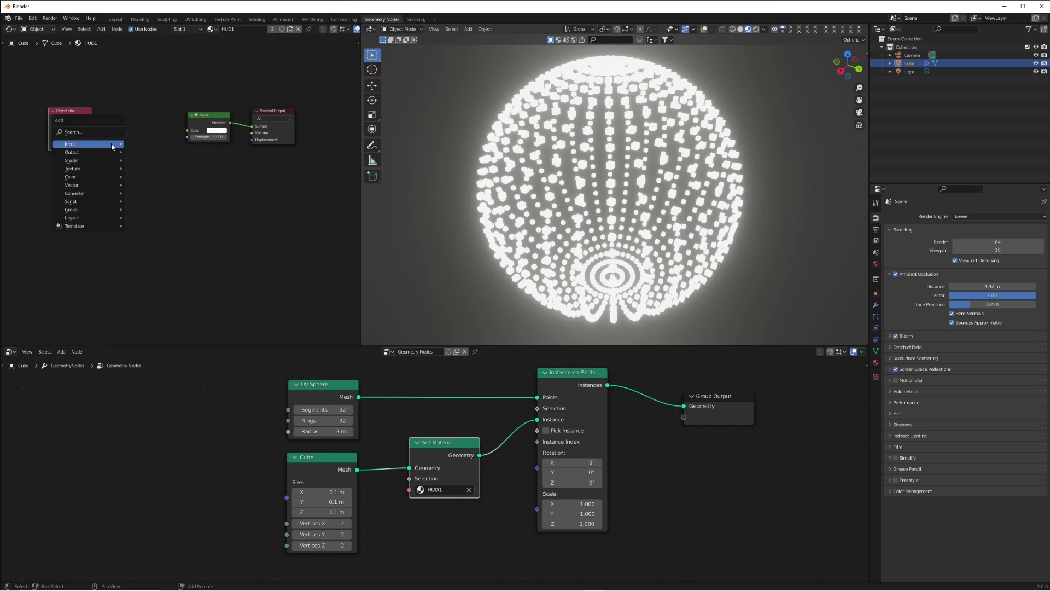
mouse_move(109, 193)
click(159, 212)
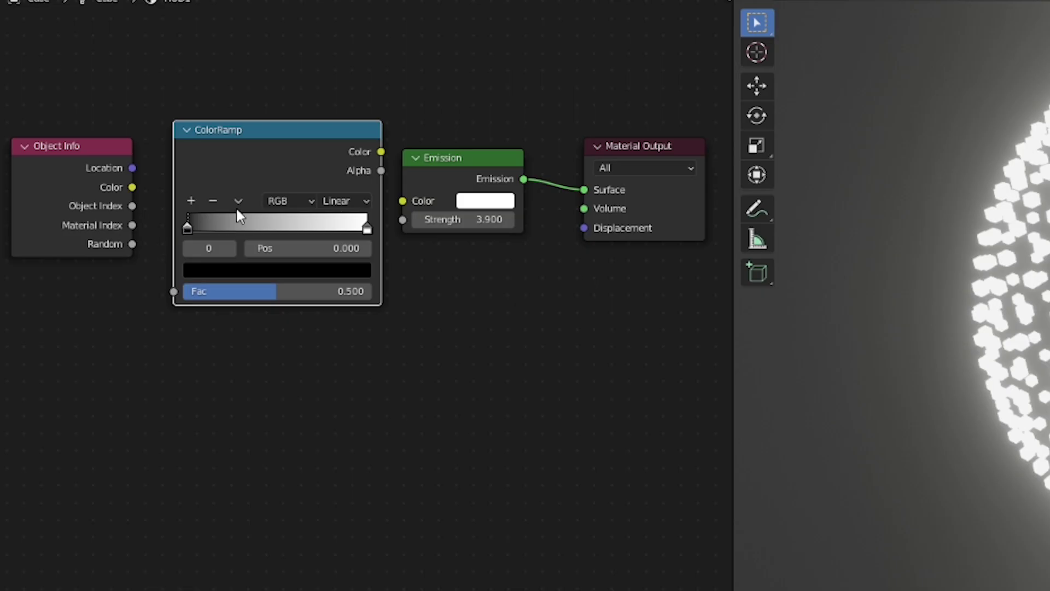
Set the ColorRamp to Constant interpolation and wire it between Object Info's Random output and the Emission color, with the white stop at 0.404
click(346, 200)
click(350, 295)
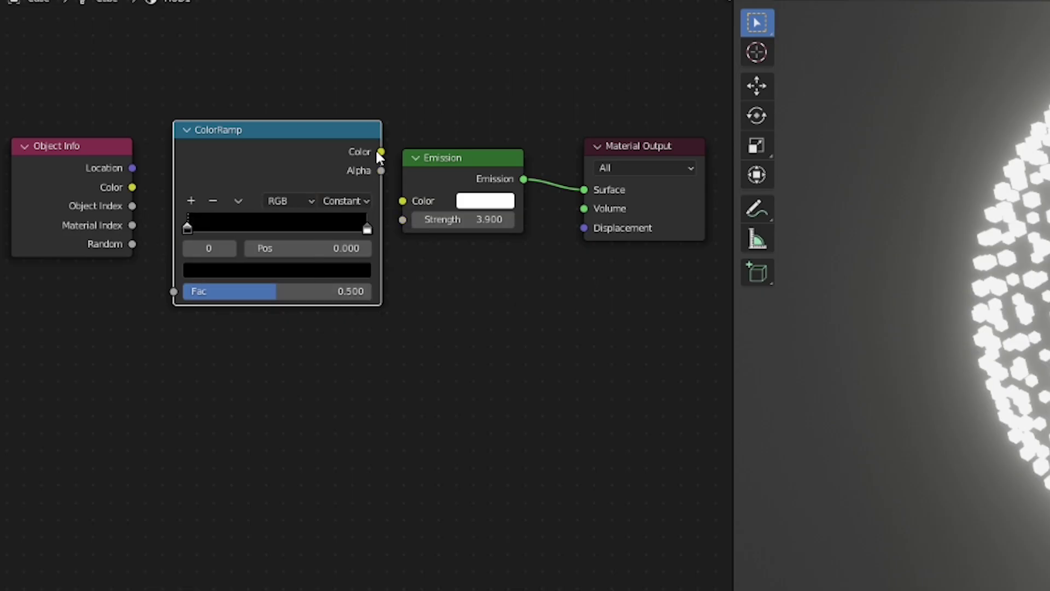
drag(347, 131, 339, 133)
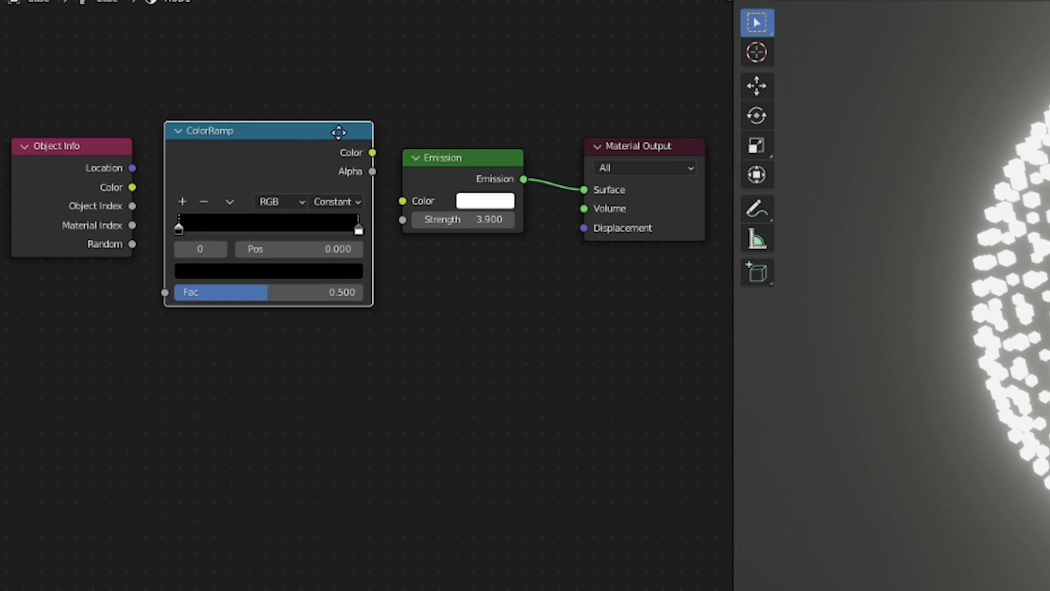
drag(357, 229, 257, 229)
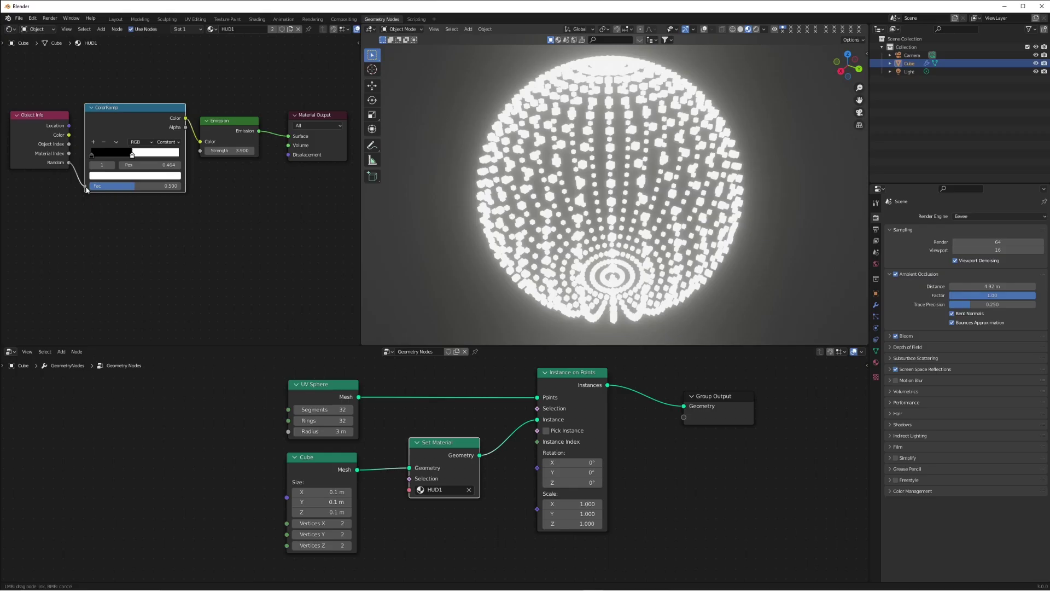
drag(86, 190, 85, 186)
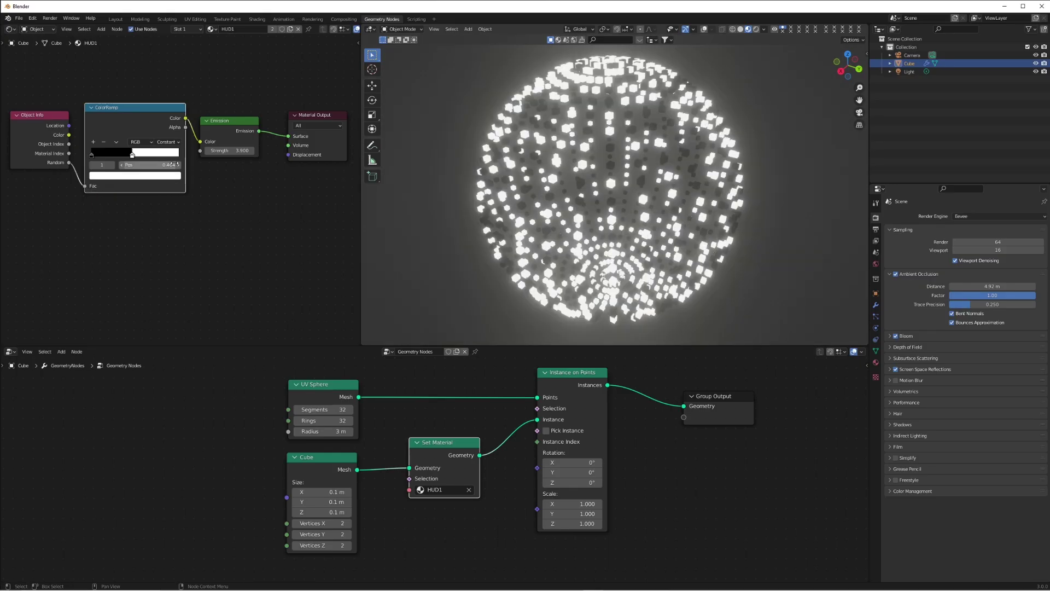
Move the ColorRamp's black stop to position 0.264 and recolor it light blue
drag(133, 157, 140, 157)
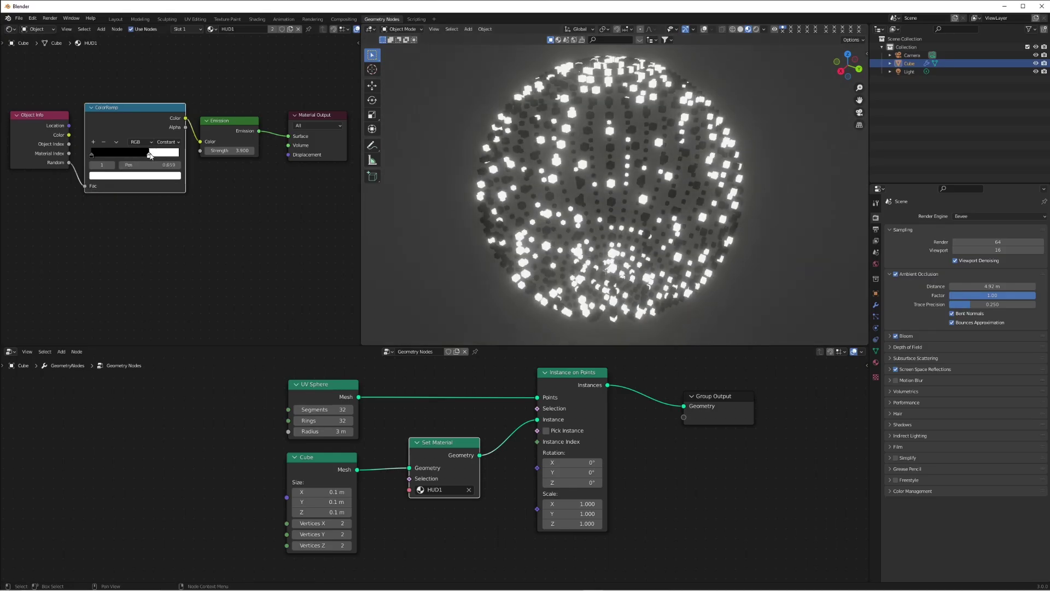
click(92, 156)
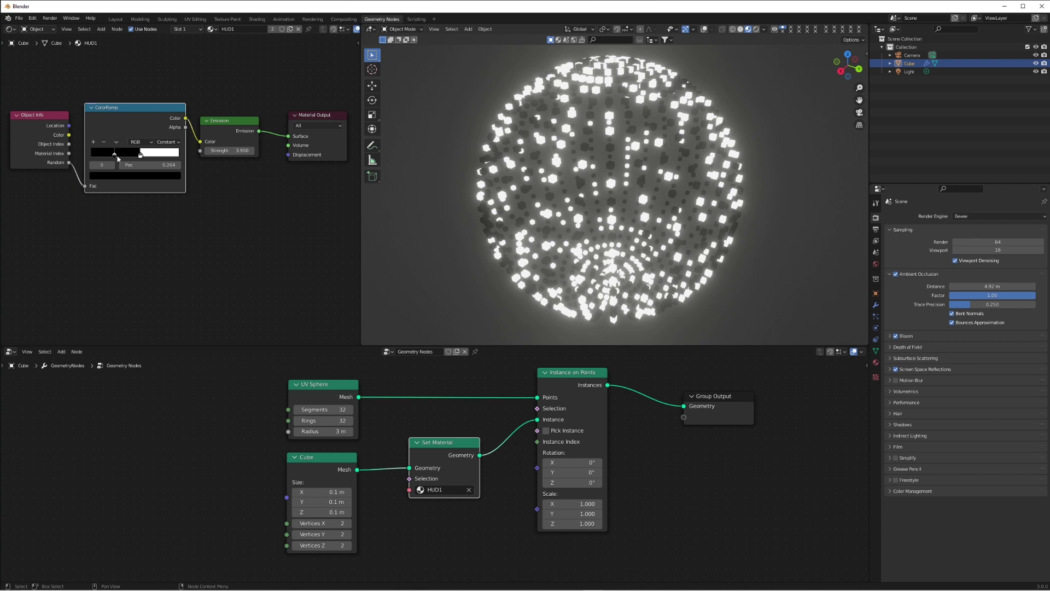
click(118, 176)
drag(162, 64, 129, 71)
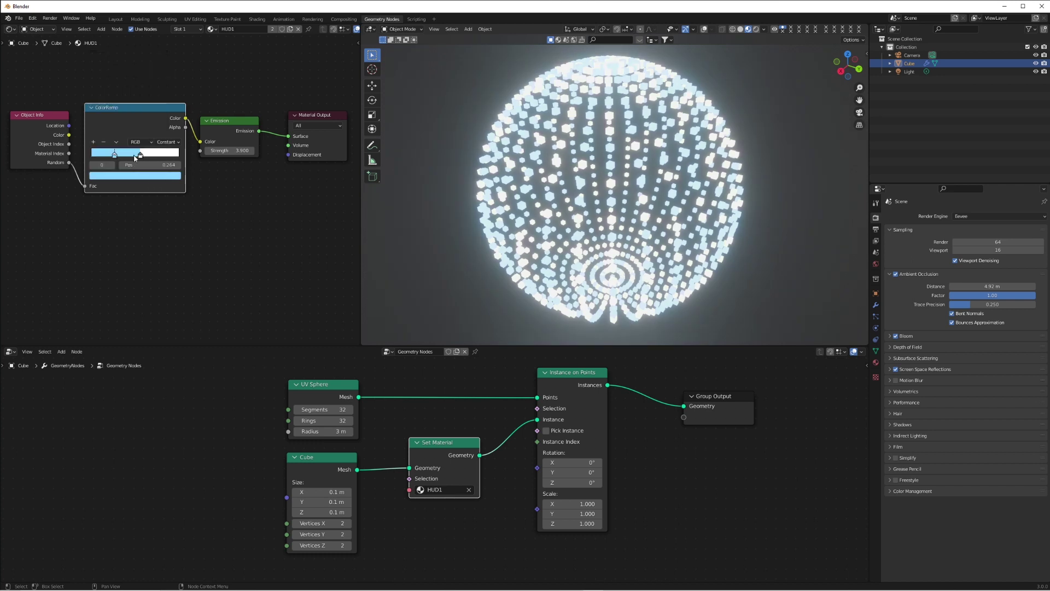
Recolor the ColorRamp's white stop violet-blue and place it at position 0.605
click(140, 155)
click(148, 176)
drag(131, 85, 138, 79)
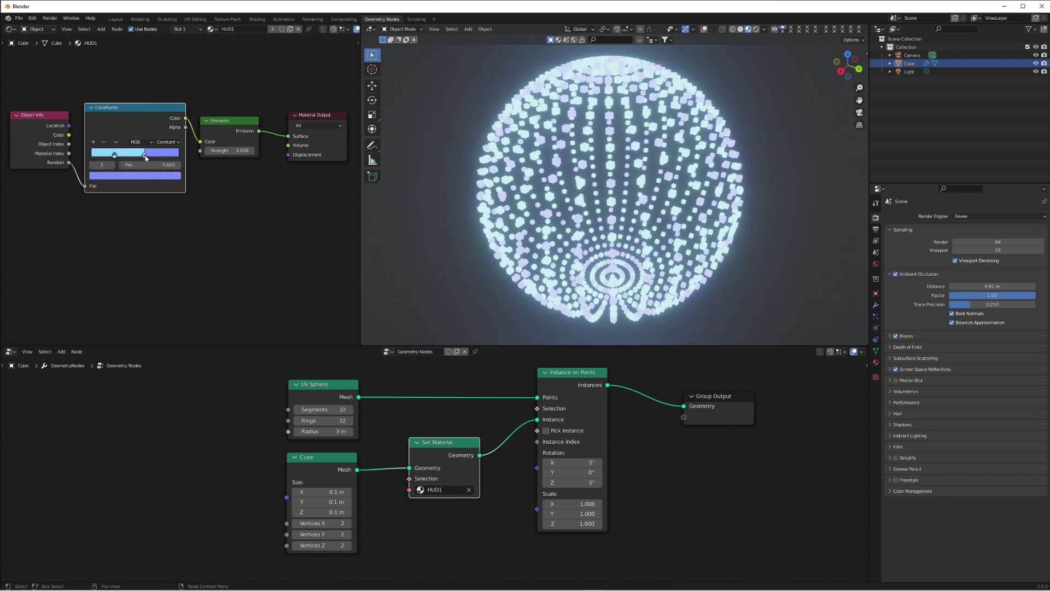
click(140, 175)
Add a third stop to the ColorRamp, color it red and move it to about position 0.98
click(94, 143)
click(131, 175)
click(111, 101)
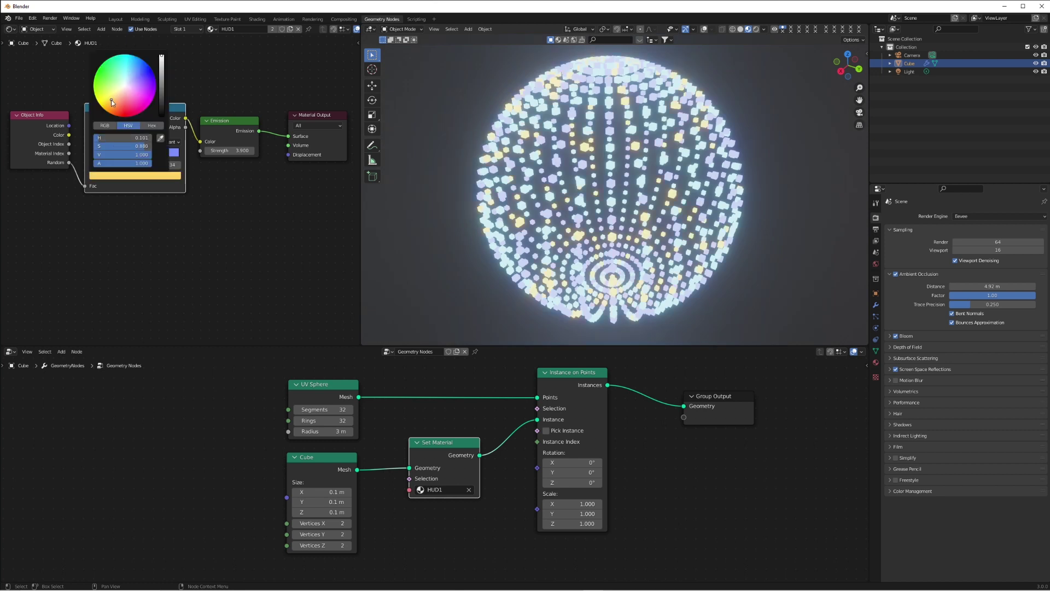
drag(129, 100, 130, 118)
drag(131, 157, 182, 161)
Raise the Emission strength to 12.8 for a stronger glow on the cubes
middle_drag(612, 173, 612, 173)
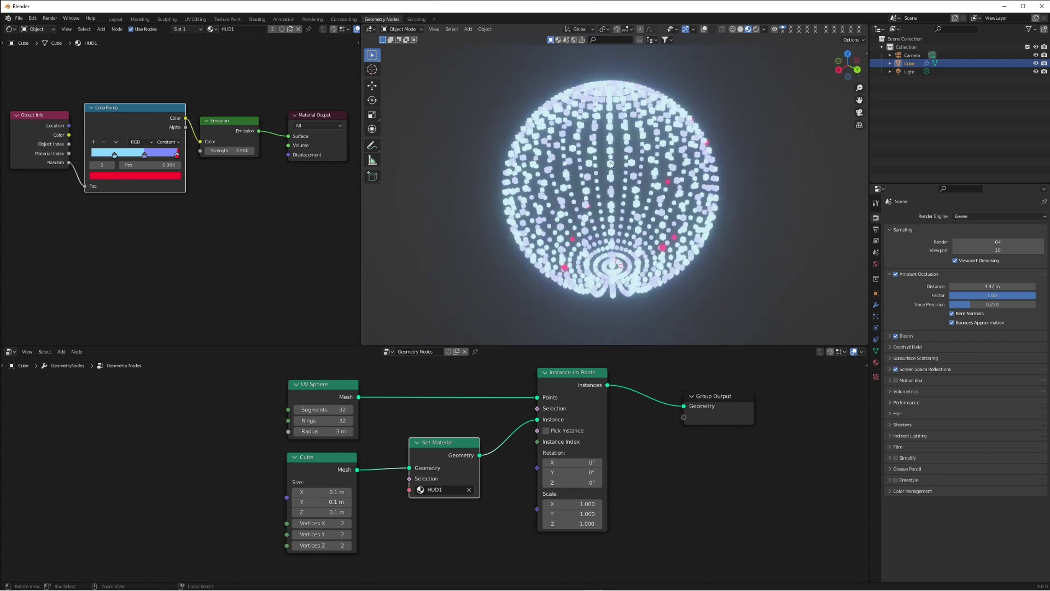
drag(229, 150, 253, 150)
middle_drag(788, 166, 726, 152)
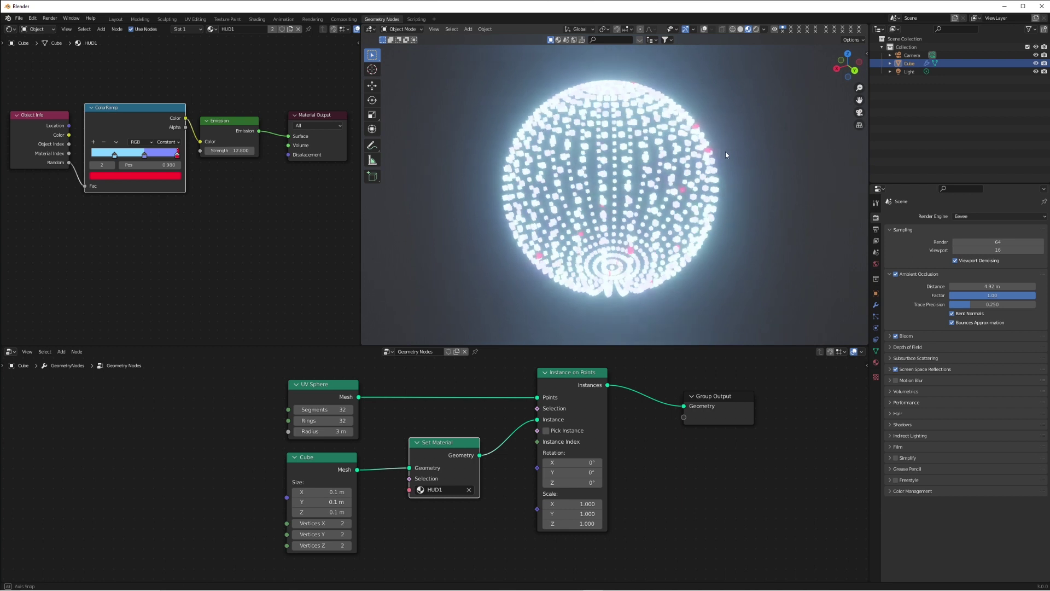
Set the Cube node's size to 0.05 m on all three axes
click(330, 491)
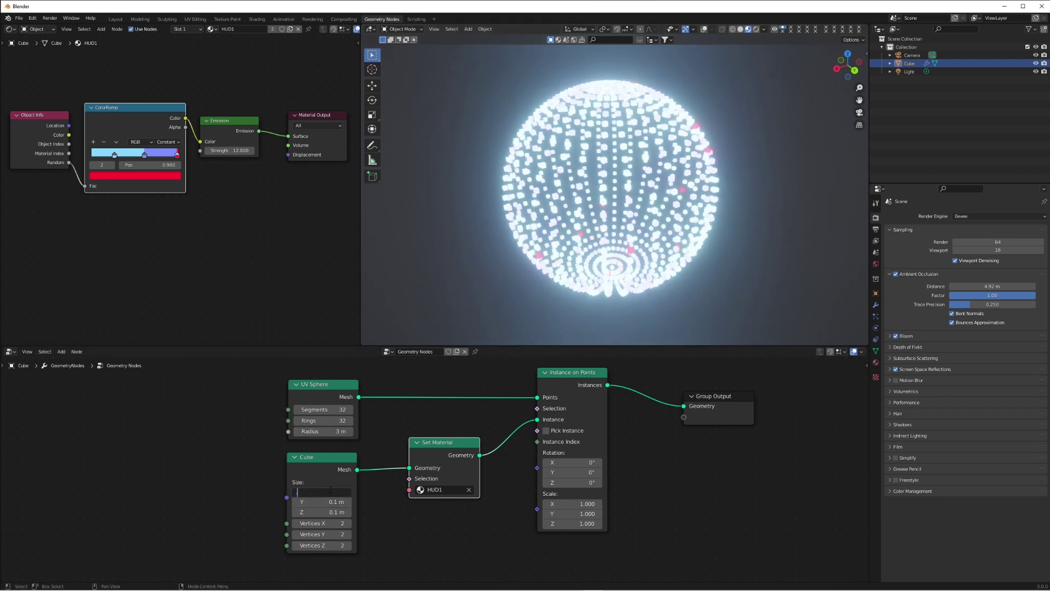
text(0.05)
key(Tab)
text(.05)
key(Tab)
text(.05)
key(Return)
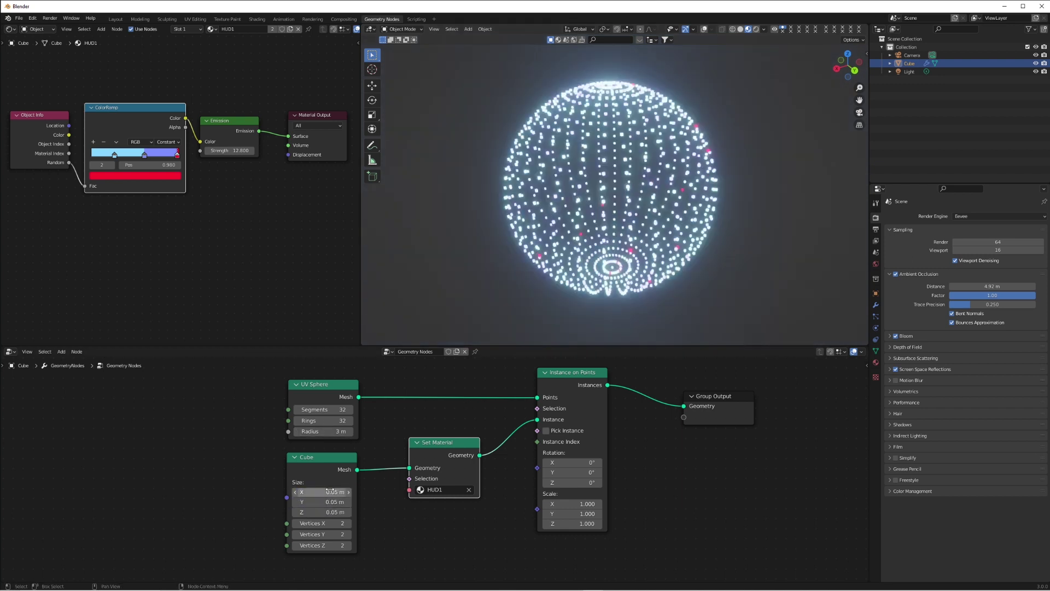
Increase the UV Sphere's radius to 4 m
middle_drag(661, 265, 664, 208)
drag(330, 431, 372, 431)
scroll(607, 191, down, 2)
middle_drag(607, 191, 645, 195)
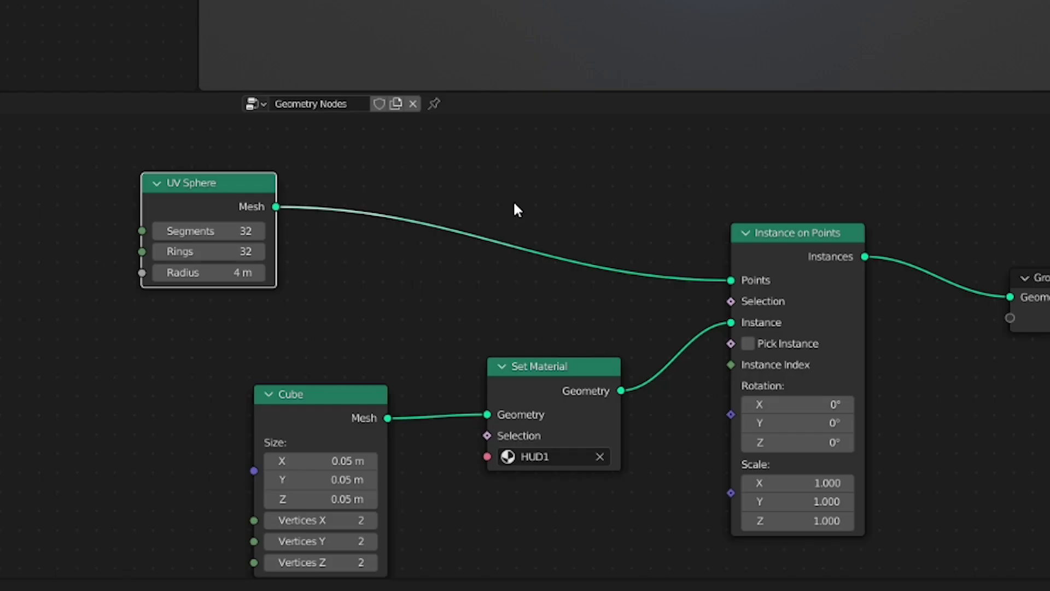
Insert a Transform node between the UV Sphere and Instance on Points nodes
key(shift+a)
mouse_move(489, 298)
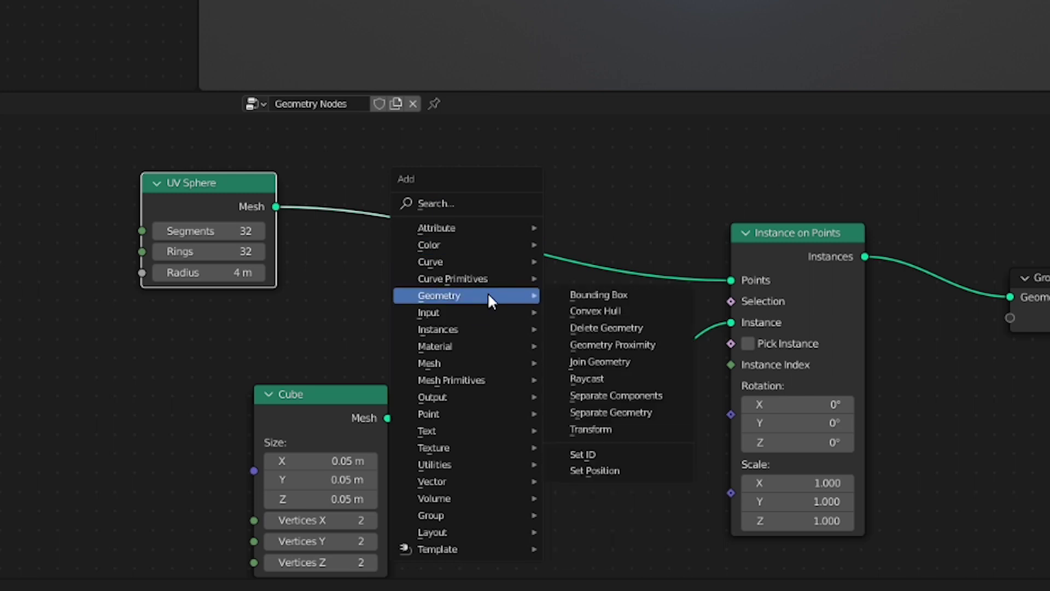
click(605, 428)
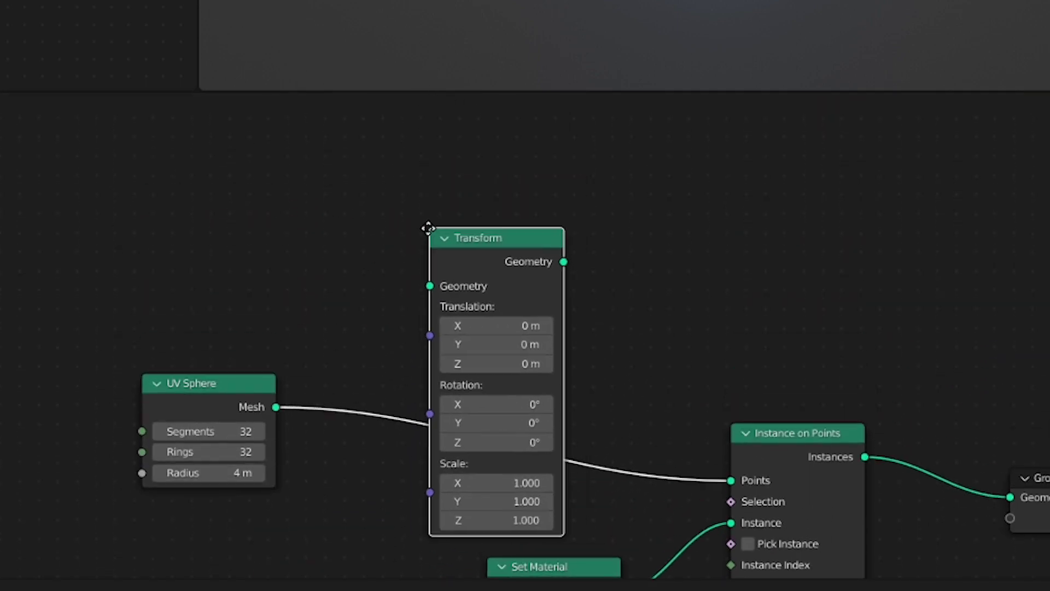
click(425, 212)
ctrl+scroll(690, 299, down, 2)
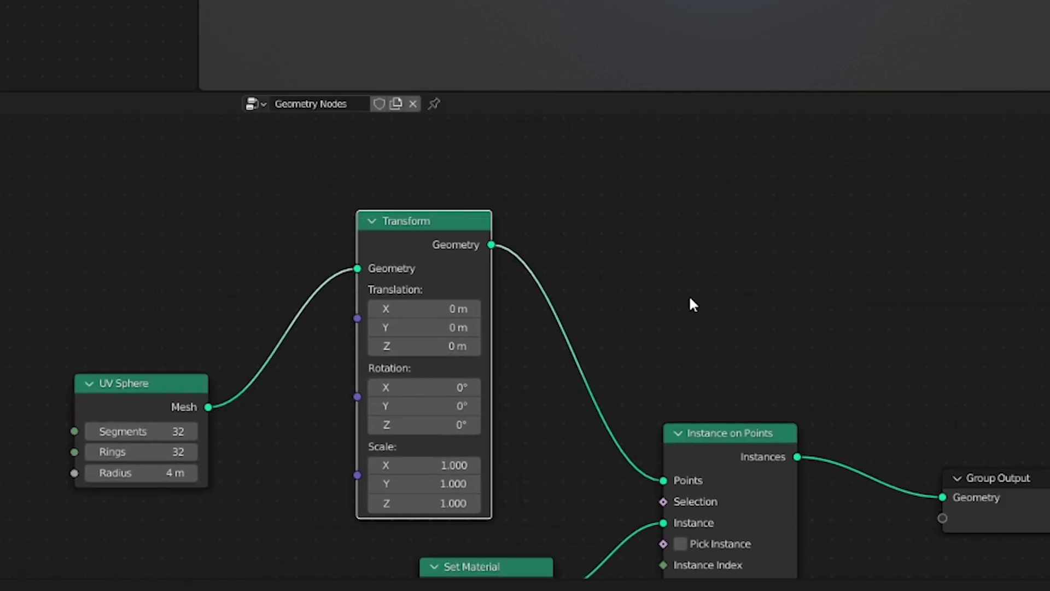
Try out a Z rotation and a Z scale of 1.4 on the Transform node, restoring the rotation to 0° and the scale to 1
ctrl+scroll(678, 285, up, 3)
shift+scroll(678, 284, down, 2)
scroll(678, 284, up, 1)
drag(540, 442, 562, 442)
scroll(645, 175, down, 2)
alt+drag(603, 182, 658, 169)
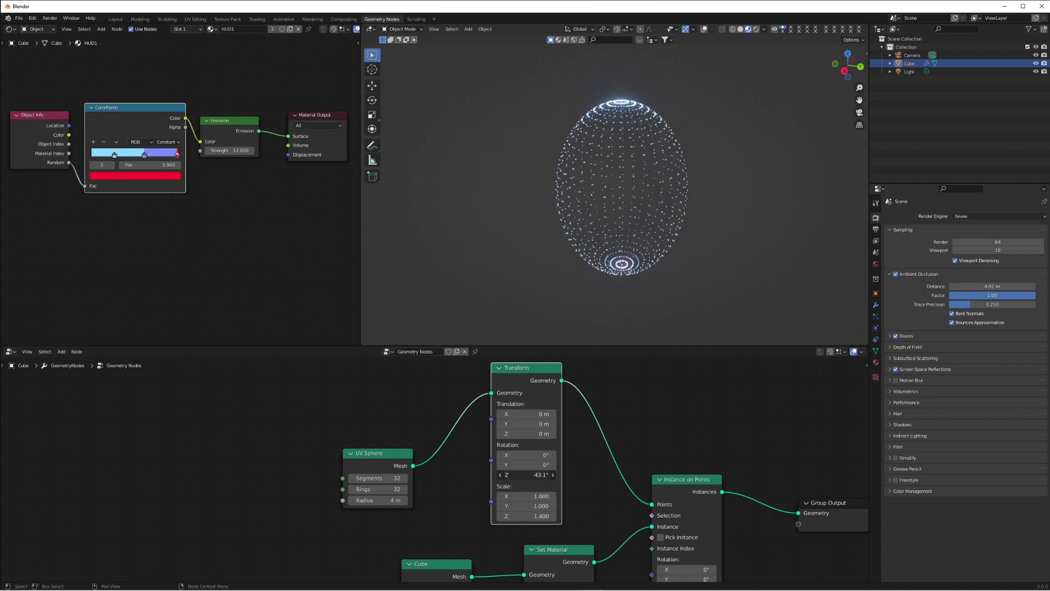
click(537, 516)
text(1)
key(Return)
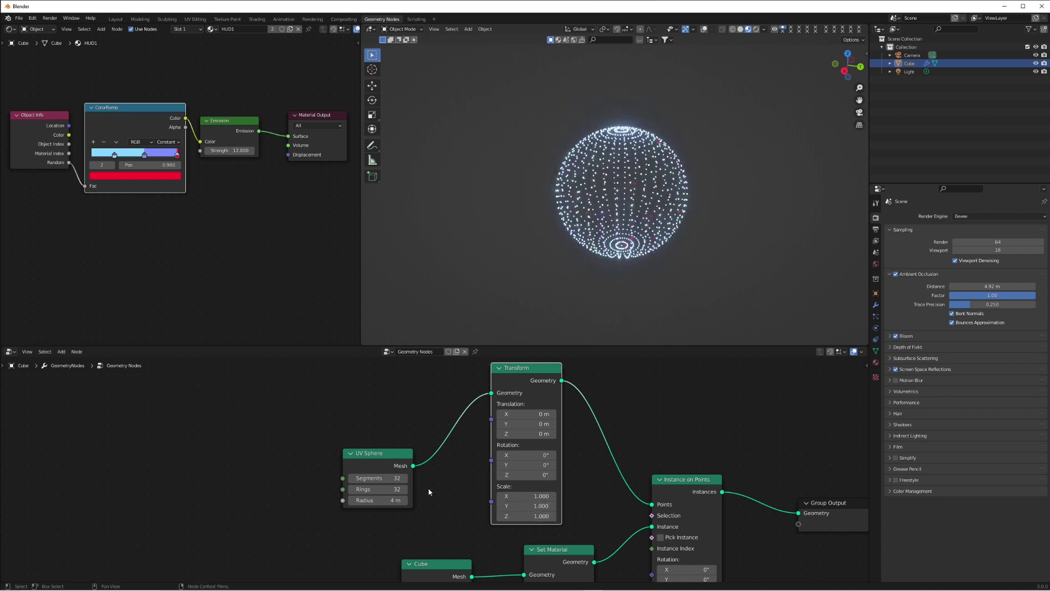
Reduce the UV Sphere's radius to 1 m and lower the Emission strength to 4
text(1)
key(Return)
scroll(715, 185, up, 10)
scroll(659, 199, down, 4)
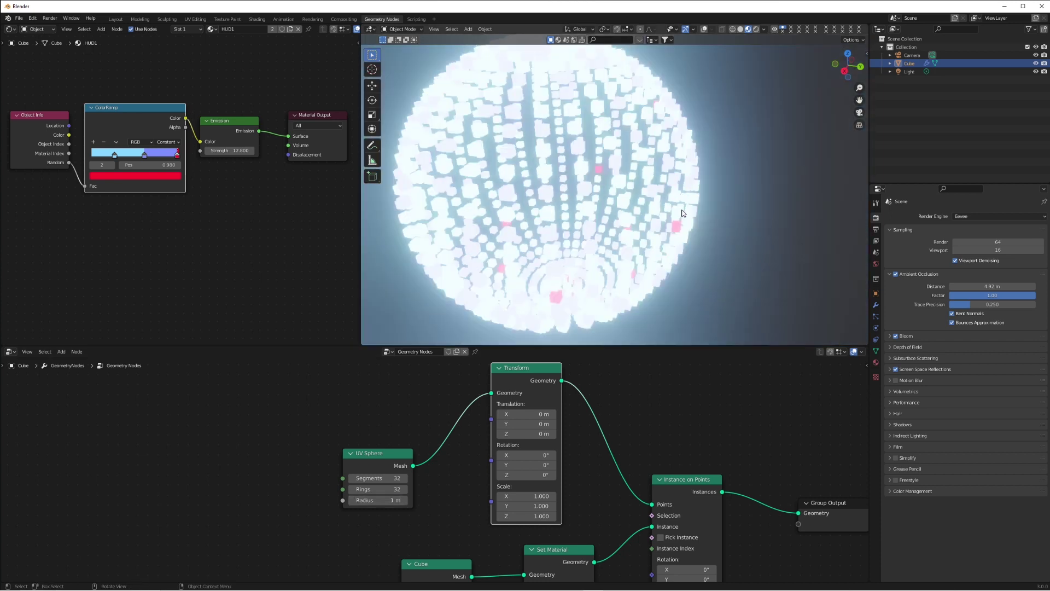
drag(243, 149, 268, 148)
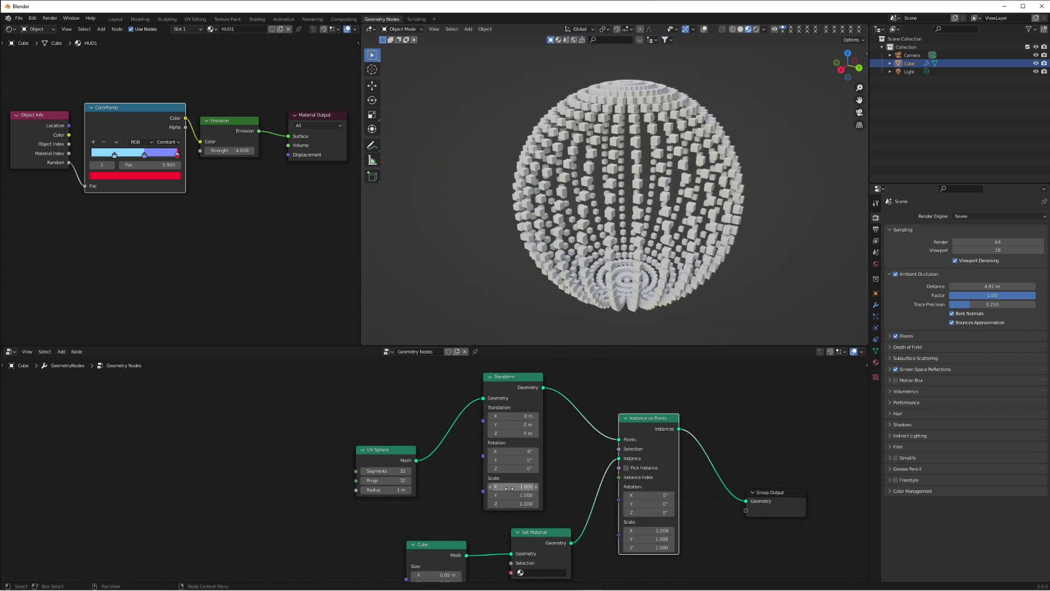
Try out changes to the Transform node's X scale and the Instance on Points Z rotation, resetting both to their defaults
mouse_move(509, 487)
mouse_down()
mouse_move(547, 495)
mouse_move(522, 468)
mouse_move(534, 468)
mouse_move(503, 468)
mouse_up()
key(ctrl+z)
key(BackSpace)
key(BackSpace)
drag(656, 512, 626, 512)
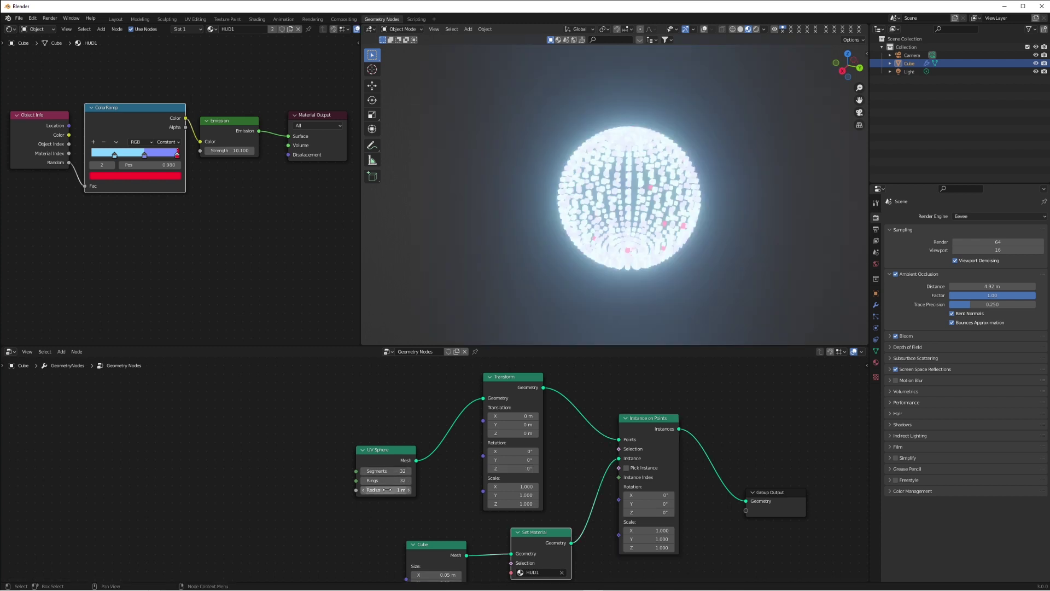
Set the UV Sphere's radius to 4 m
text(4)
key(Return)
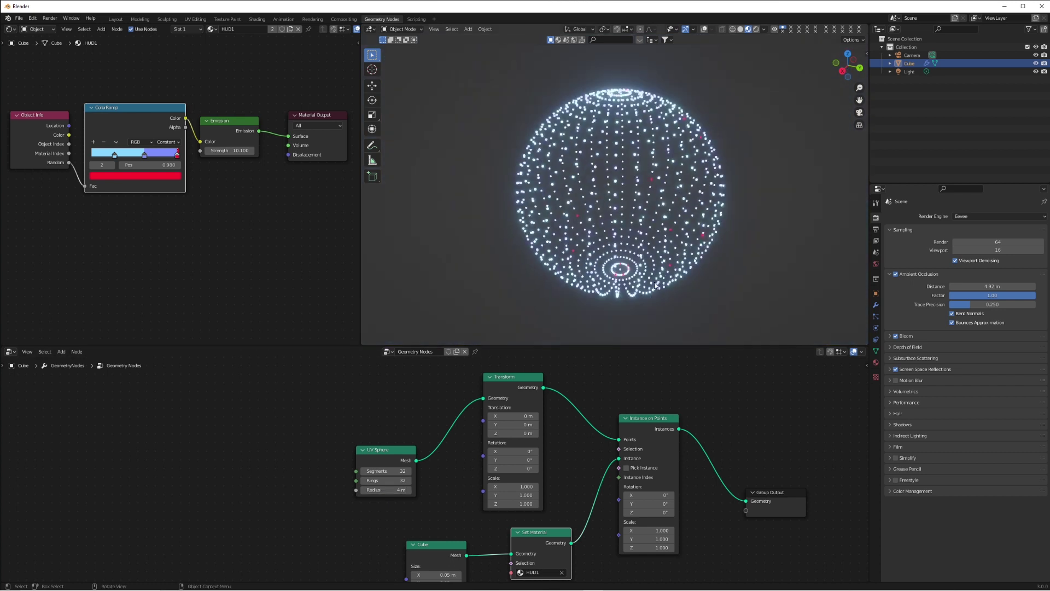
scroll(612, 219, up, 2)
scroll(613, 219, down, 1)
Try a Z rotation on the Transform node, then flatten the sphere with a Z scale of 0 and inspect it from above
drag(513, 469, 530, 468)
right_click(513, 469)
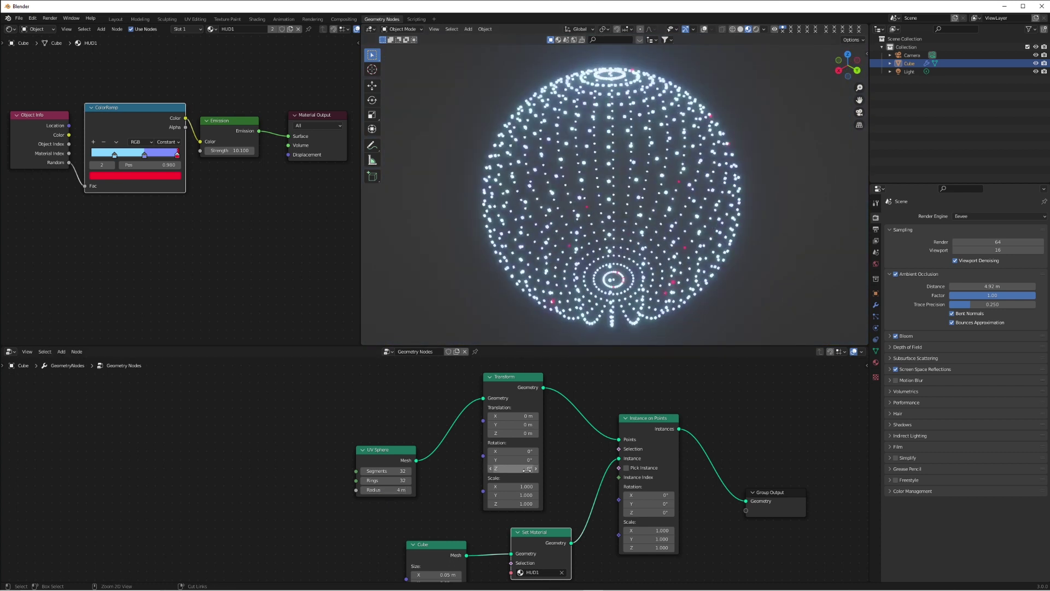
mouse_move(513, 504)
mouse_down()
mouse_move(547, 504)
mouse_move(459, 503)
mouse_move(517, 504)
mouse_up()
middle_drag(665, 240, 639, 310)
scroll(665, 248, up, 2)
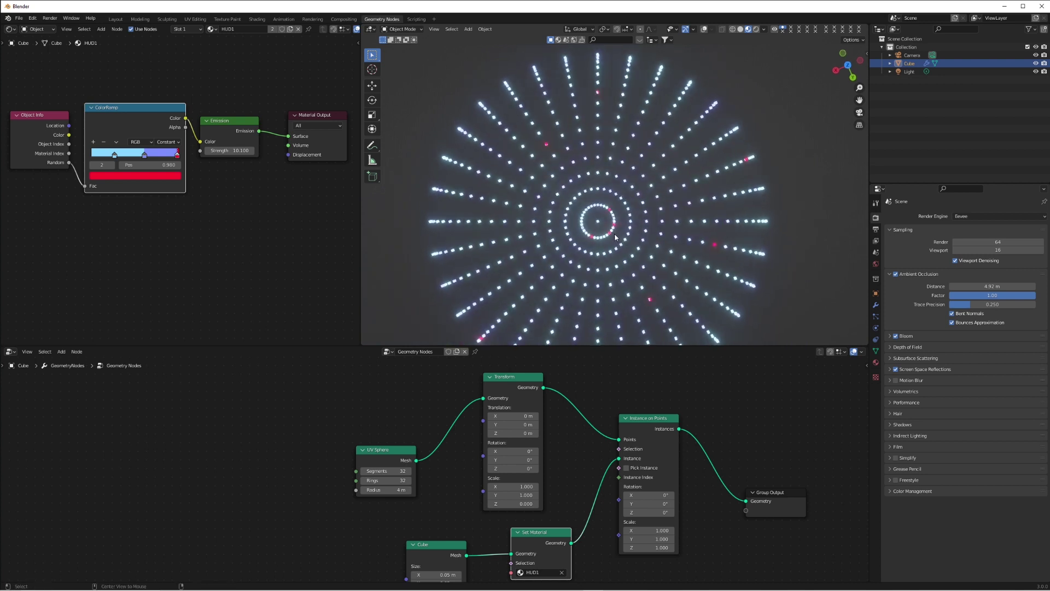
alt+middle_click(604, 233)
scroll(620, 230, up, 3)
scroll(621, 230, down, 4)
middle_drag(621, 230, 642, 191)
Undo another trial Z rotation on the Transform node and restore its Z scale to 1
mouse_move(512, 468)
mouse_down()
mouse_move(552, 468)
mouse_move(491, 469)
mouse_move(512, 470)
mouse_up()
key(ctrl+z)
drag(511, 504, 538, 504)
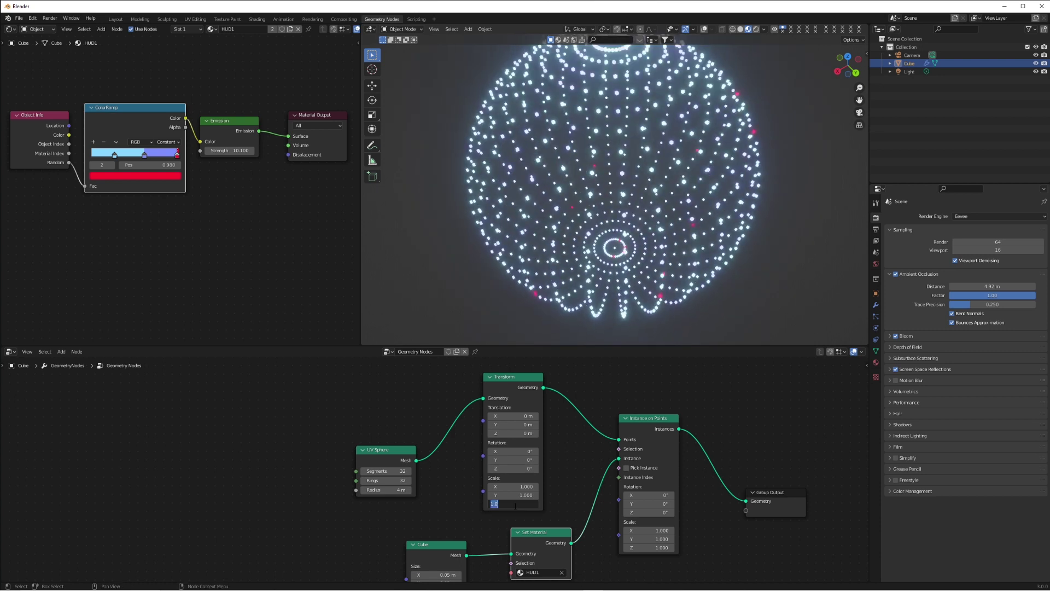
Move the ColorRamp's red stop to position 0.943
scroll(690, 256, down, 1)
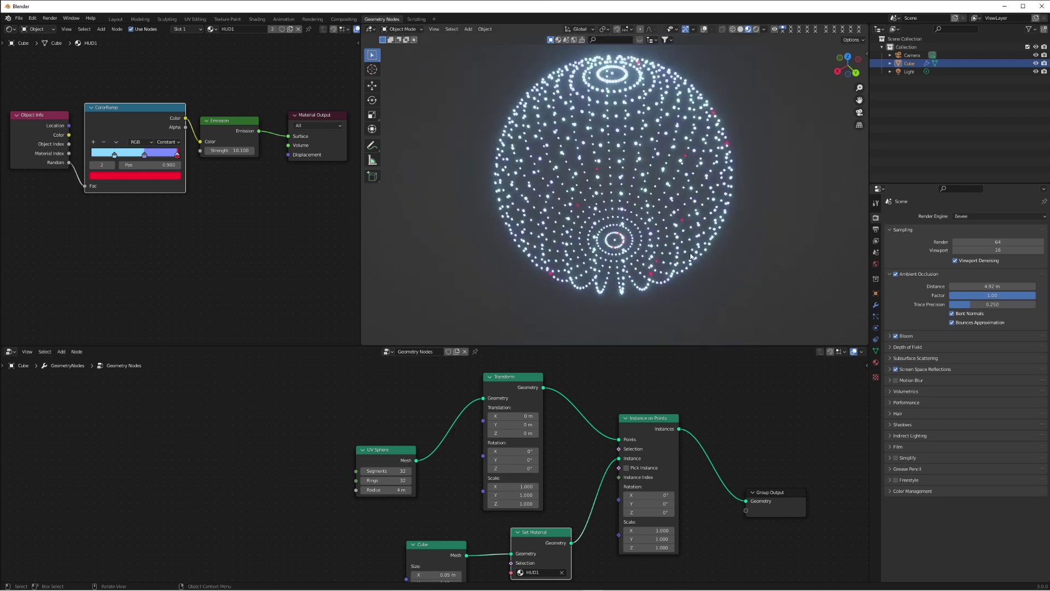
middle_drag(664, 245, 641, 175)
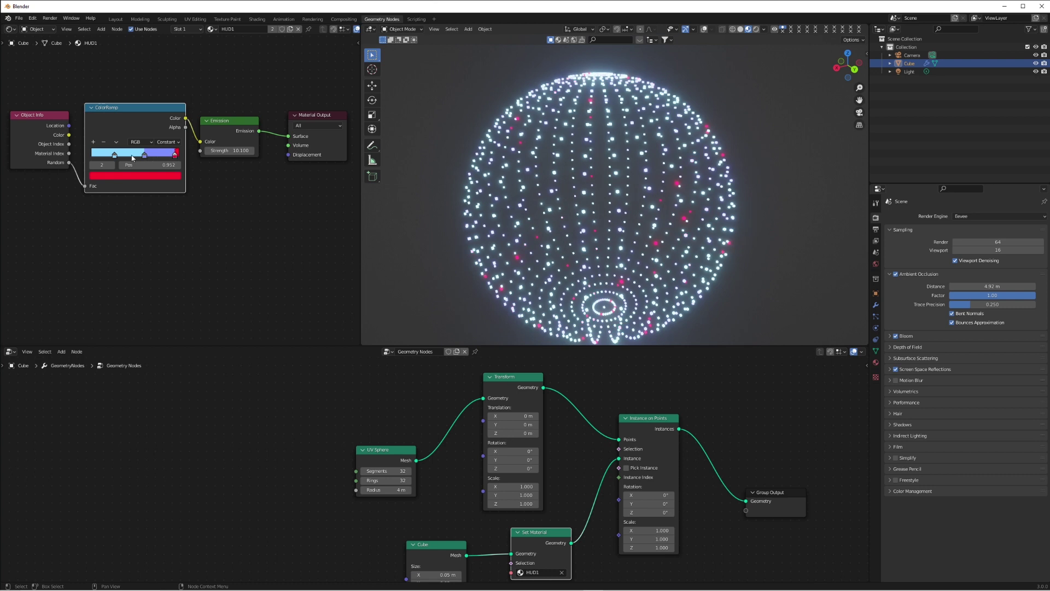
mouse_move(175, 155)
mouse_down()
mouse_move(154, 161)
mouse_move(176, 159)
mouse_up()
Split a narrow area off the geometry node editor with a vertical split and switch it to the Timeline
right_click(128, 345)
click(120, 356)
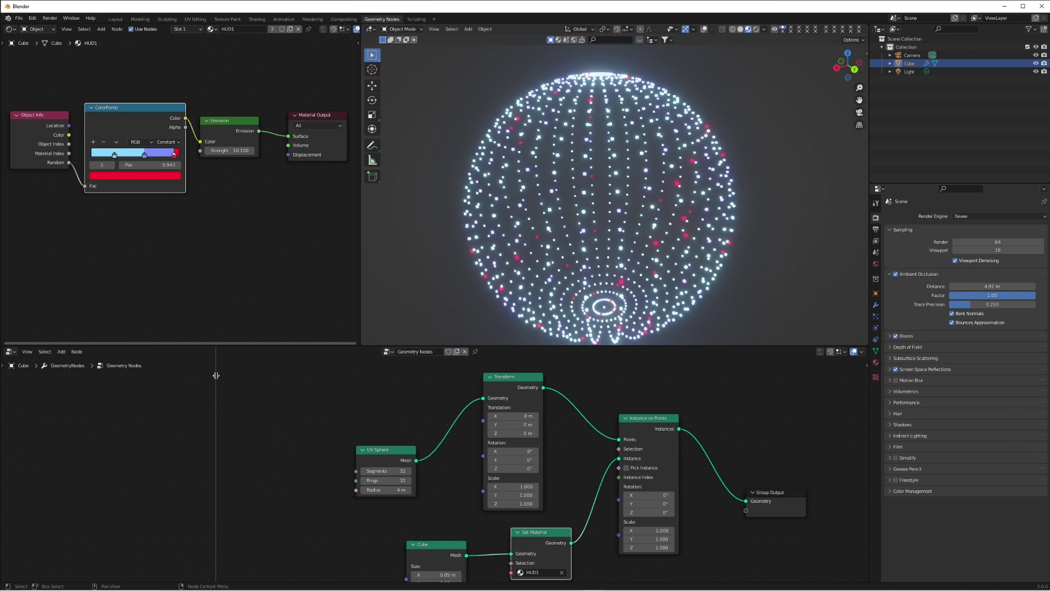
click(216, 375)
click(10, 352)
click(120, 393)
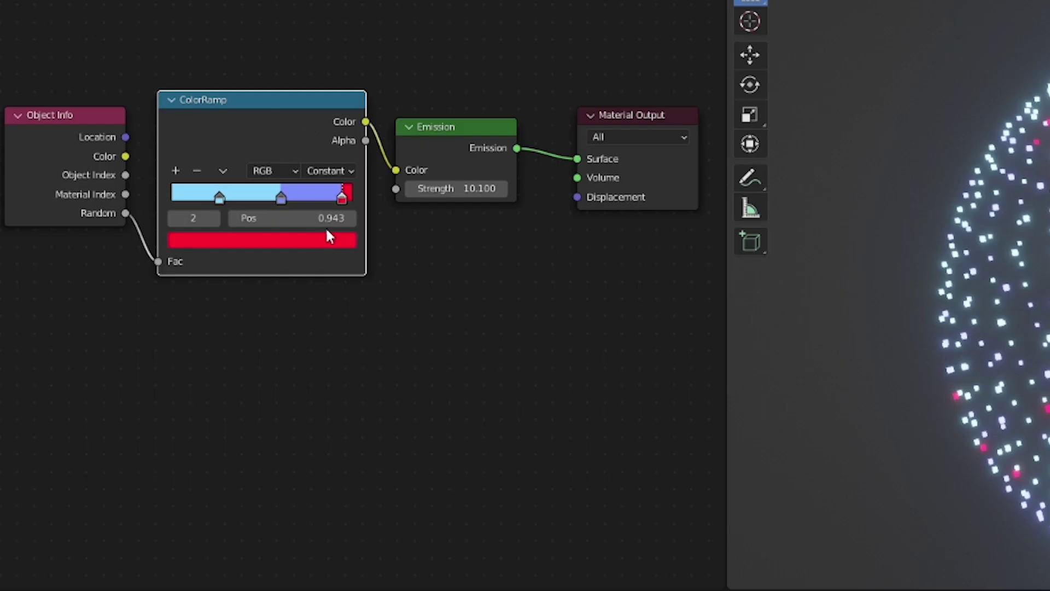
Keyframe the red stop's position at 0.943 on frame 1 and at 0.657 on frame 100
right_click(316, 218)
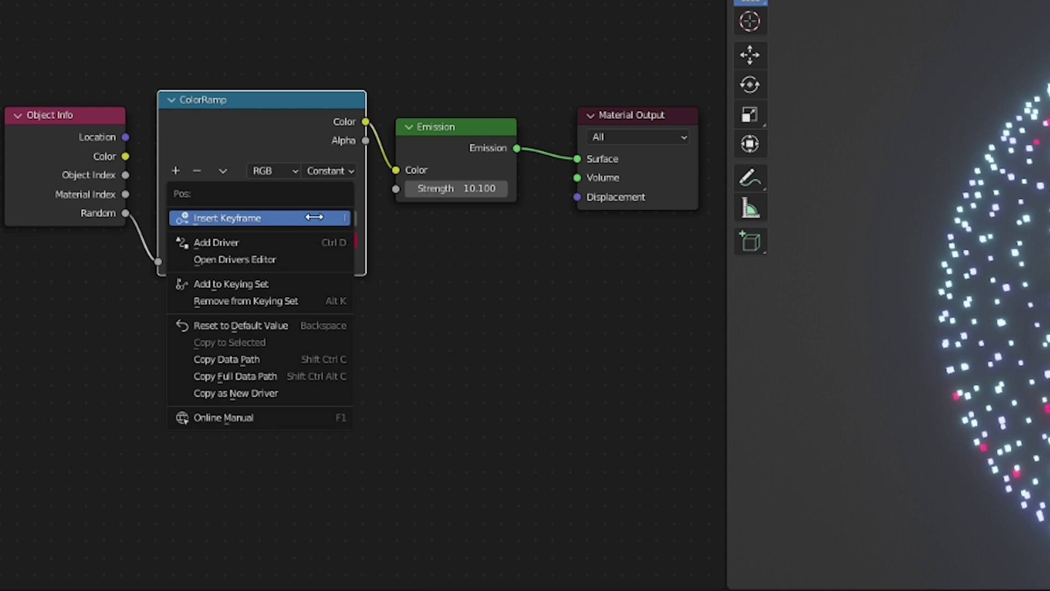
click(316, 218)
key(space)
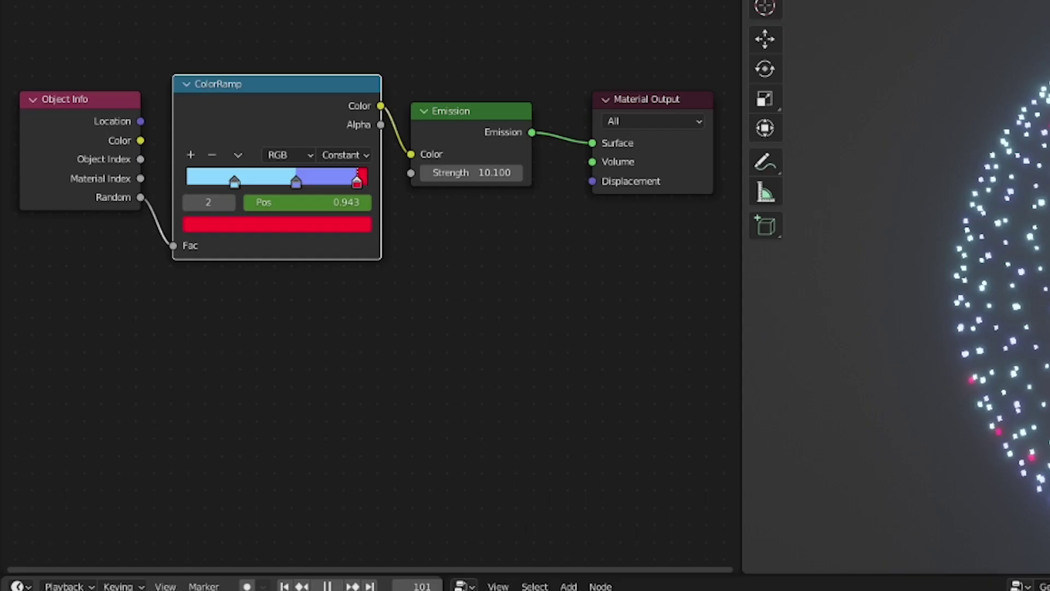
key(space)
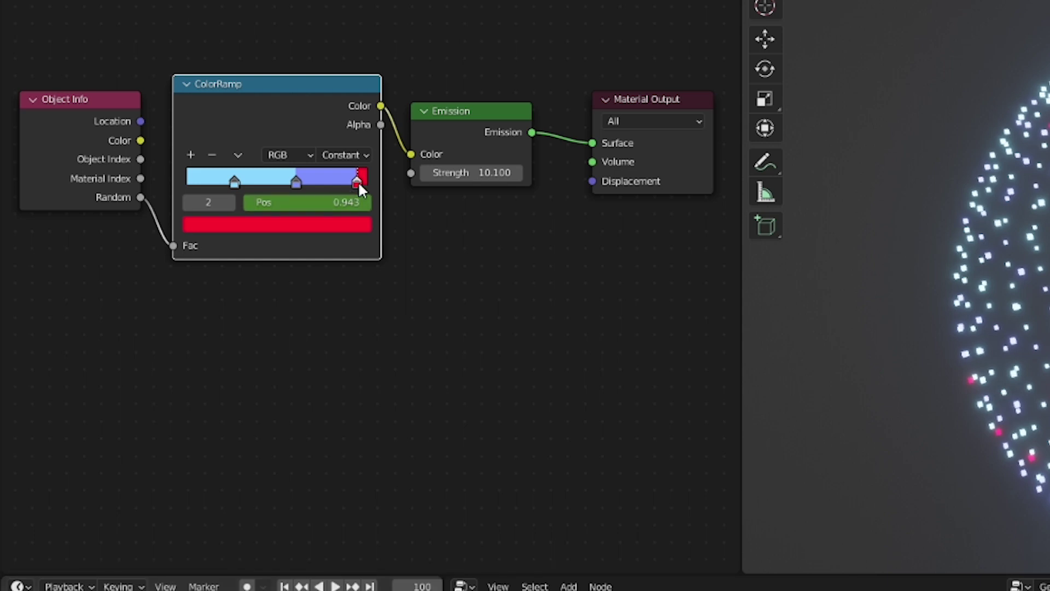
drag(358, 182, 339, 183)
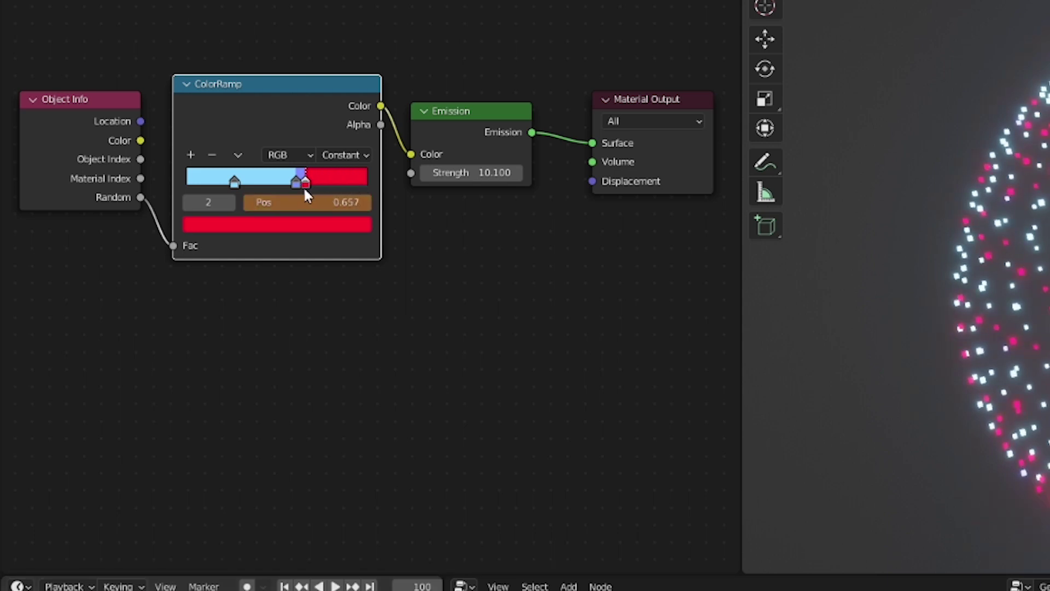
right_click(329, 202)
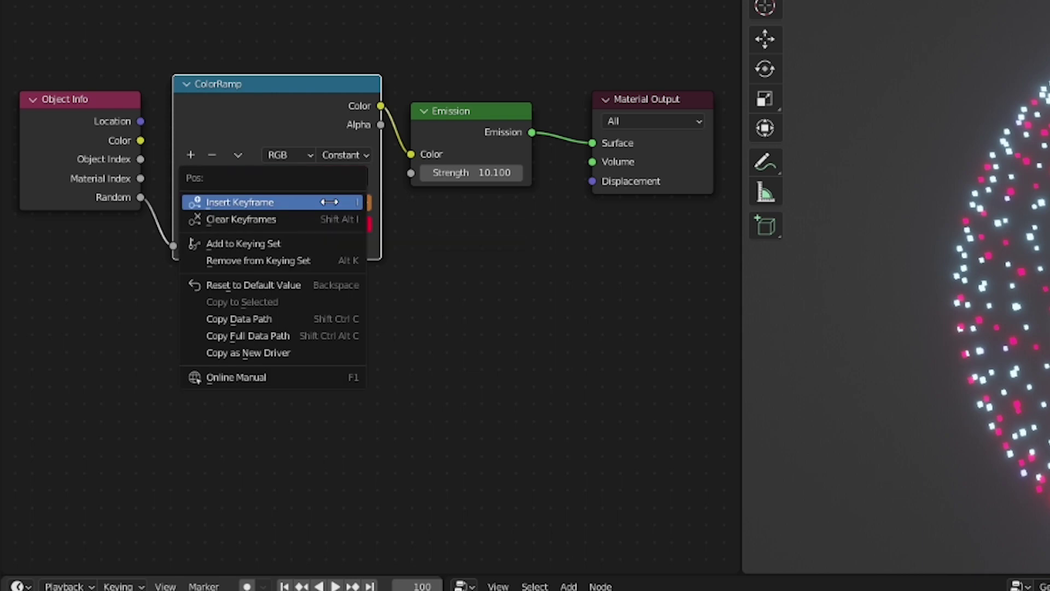
click(329, 202)
Play the animation from frame 1 to check how the red particles spread across the sphere
click(134, 362)
drag(134, 362, 88, 362)
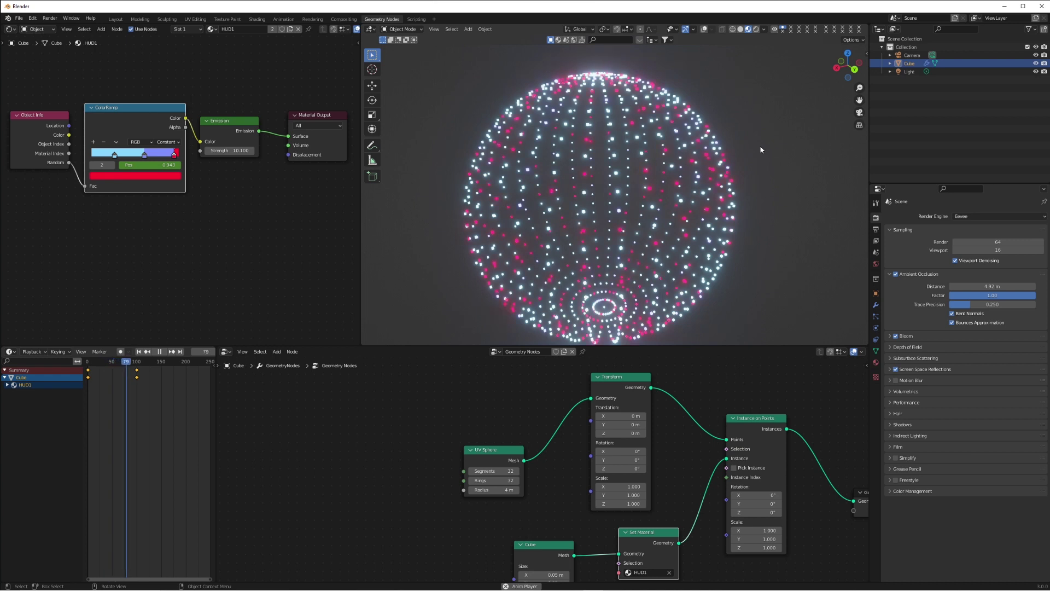
key(space)
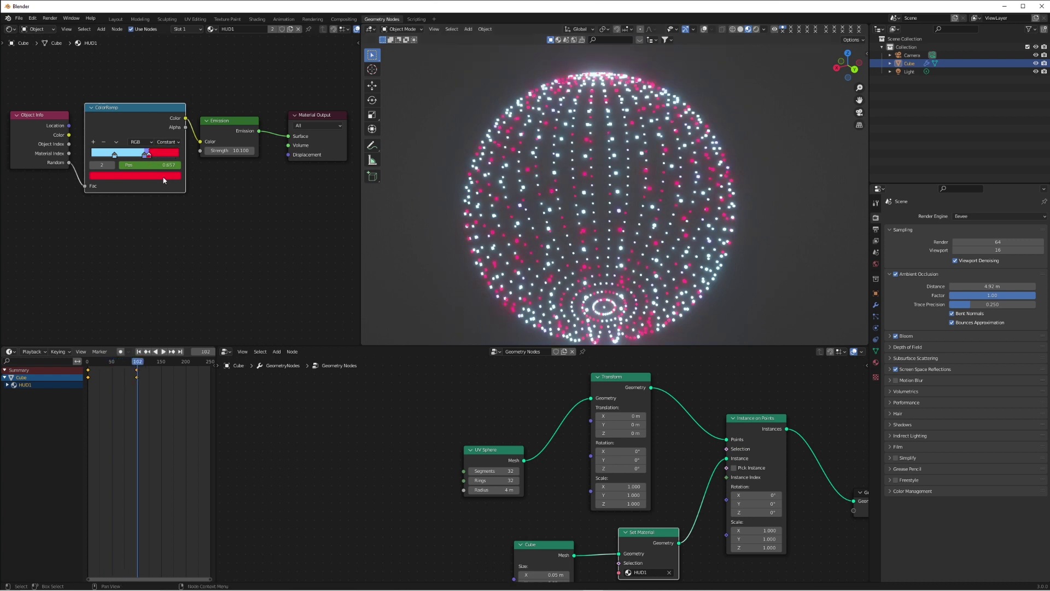
click(87, 362)
key(space)
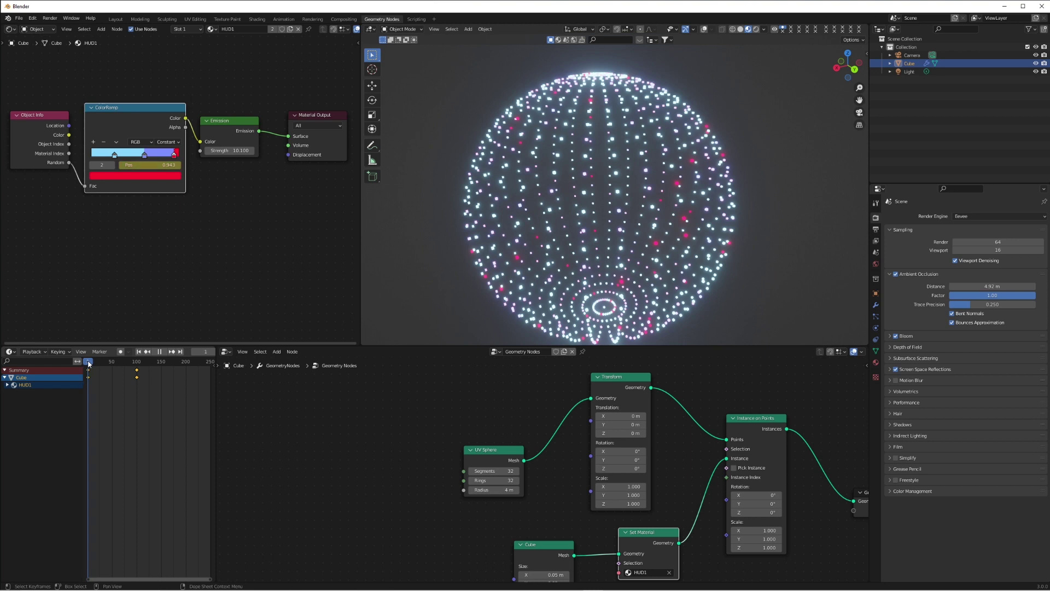
Change the ColorRamp's red stop to a yellow-orange color and keyframe that color at frame 1
right_click(172, 179)
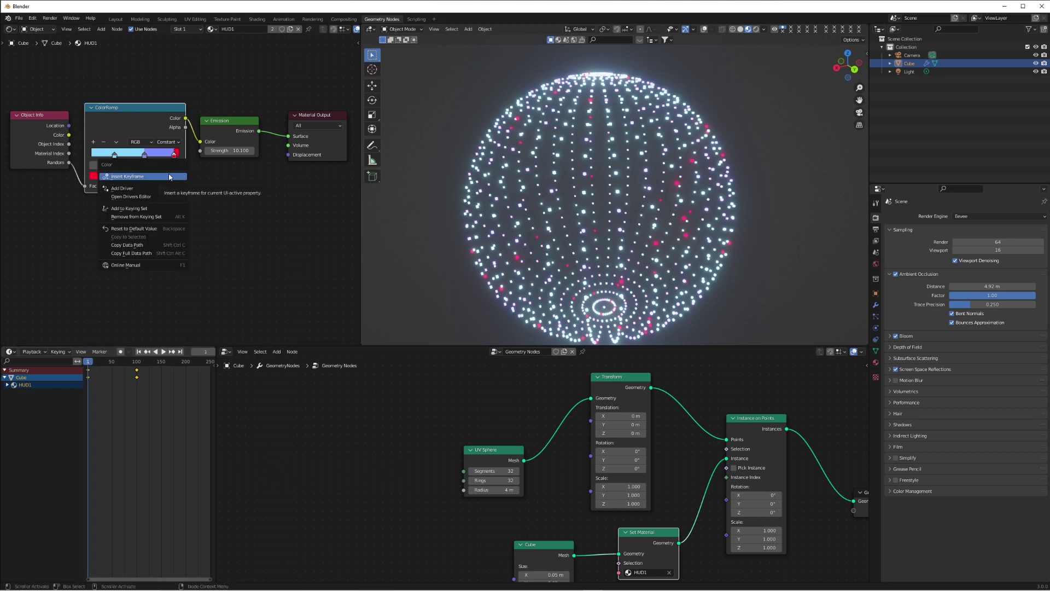
click(174, 157)
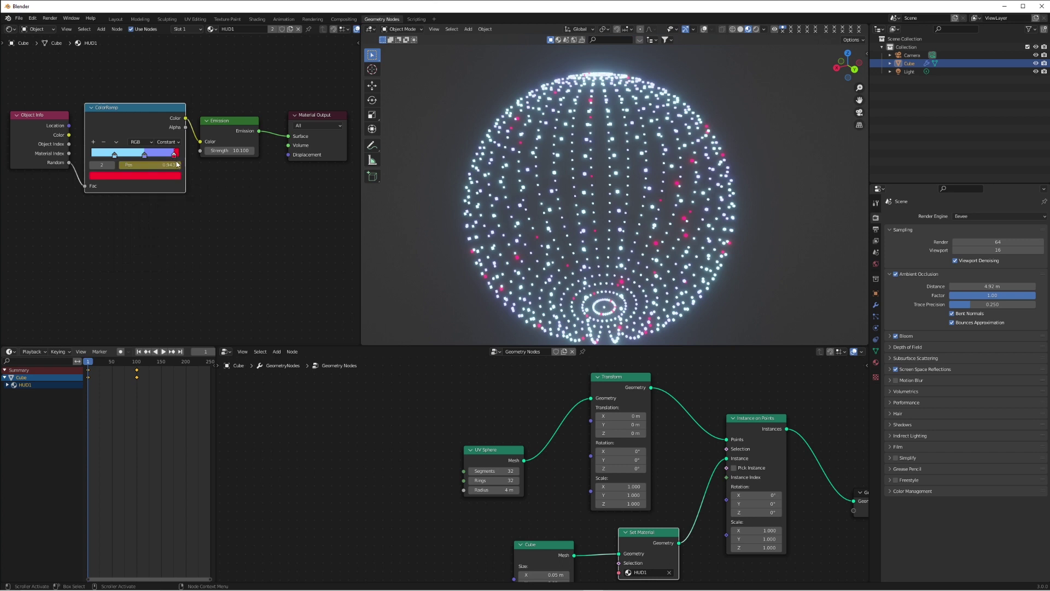
click(170, 176)
drag(108, 101, 109, 108)
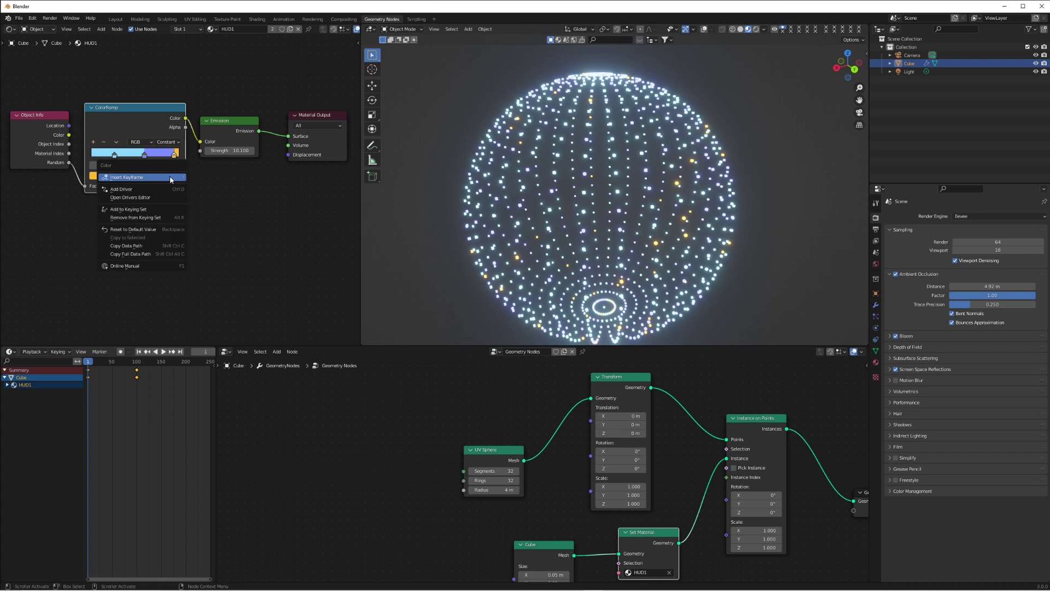
At frame 100, change the orange stop's color to red and keyframe it
drag(91, 365, 137, 367)
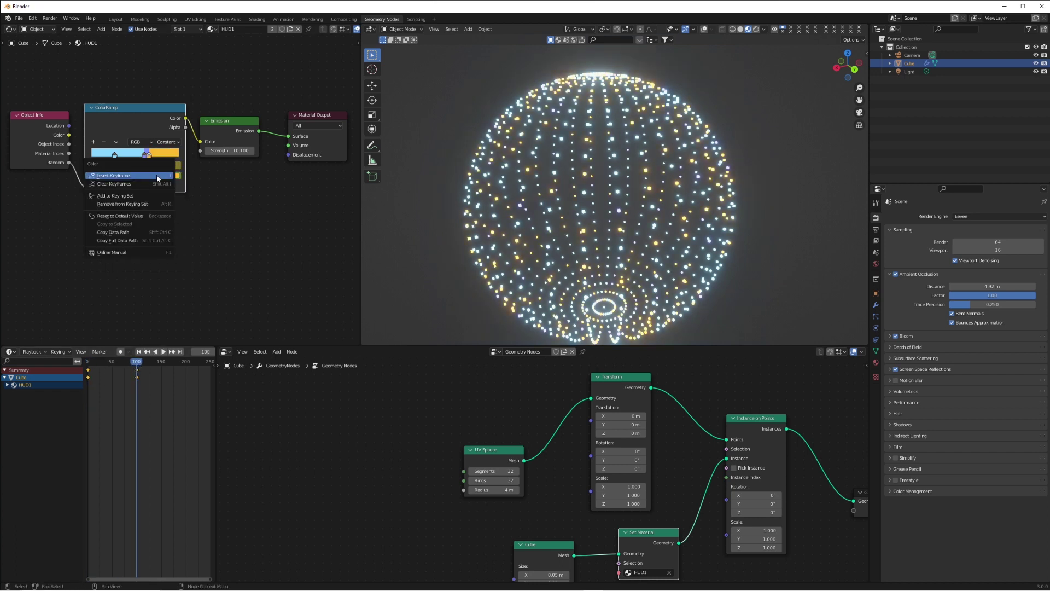
click(155, 177)
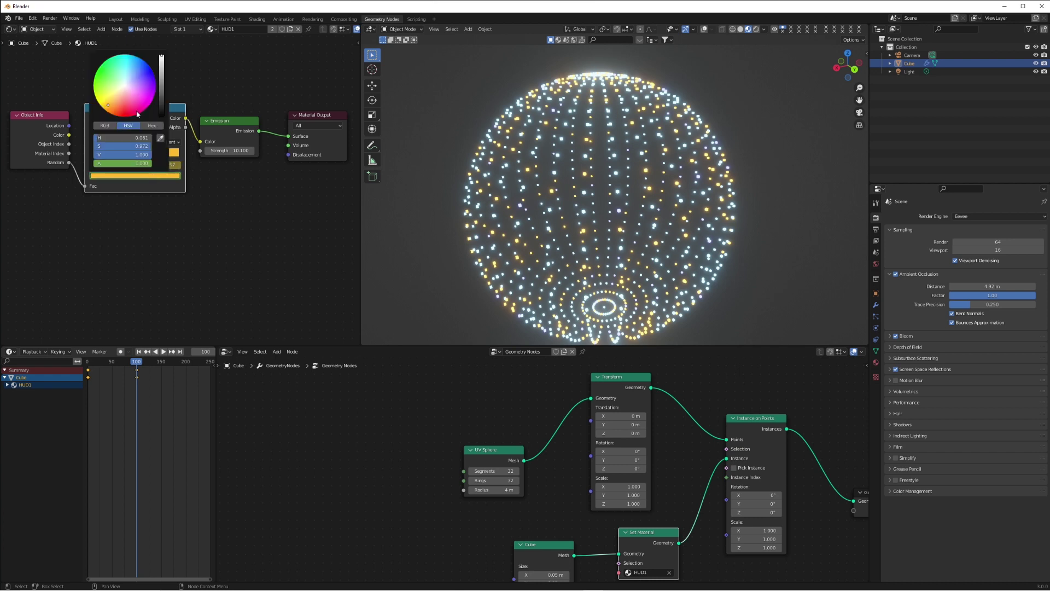
click(125, 113)
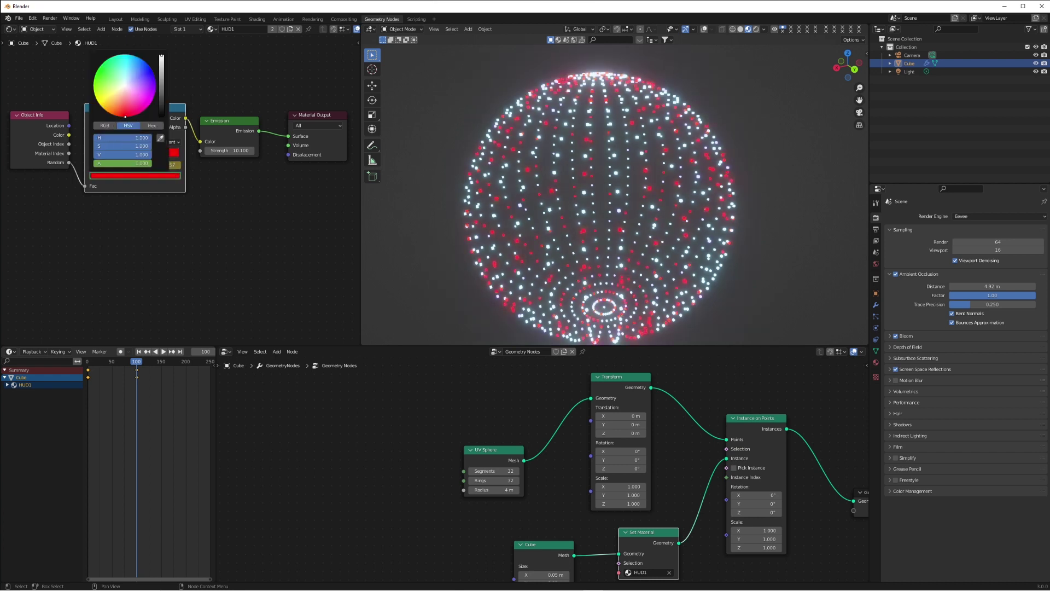
drag(125, 116, 124, 112)
right_click(151, 176)
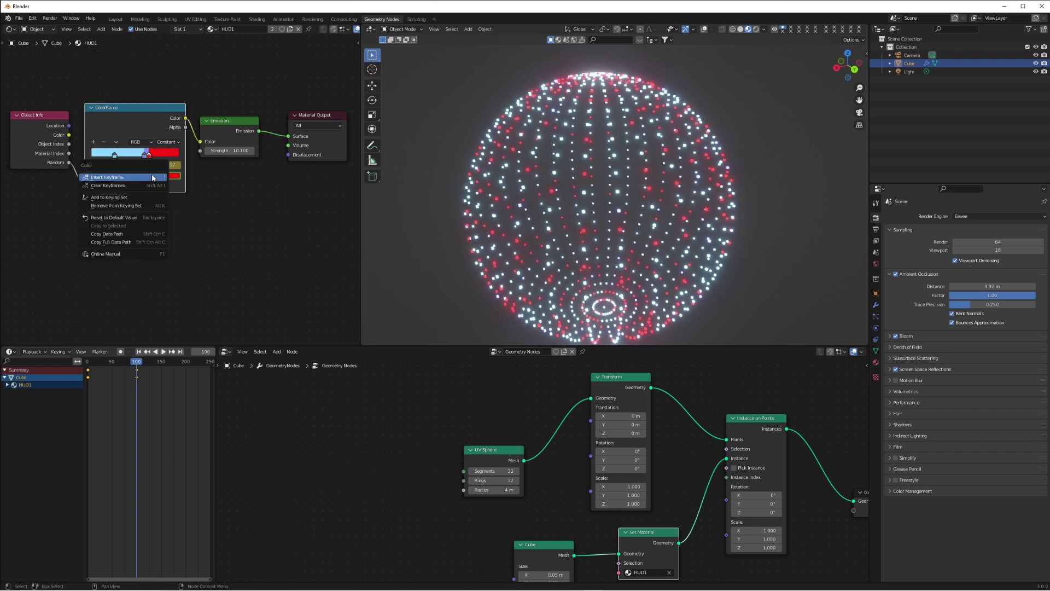
click(153, 177)
Play and scrub through the timeline to check the orange-to-red color change on the sphere
drag(138, 365, 96, 365)
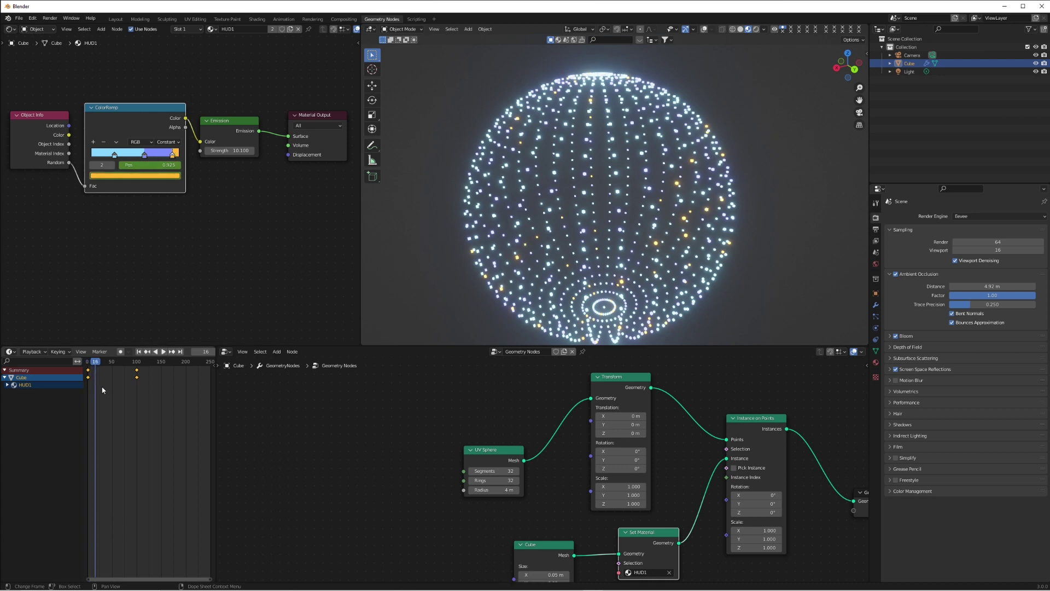
key(space)
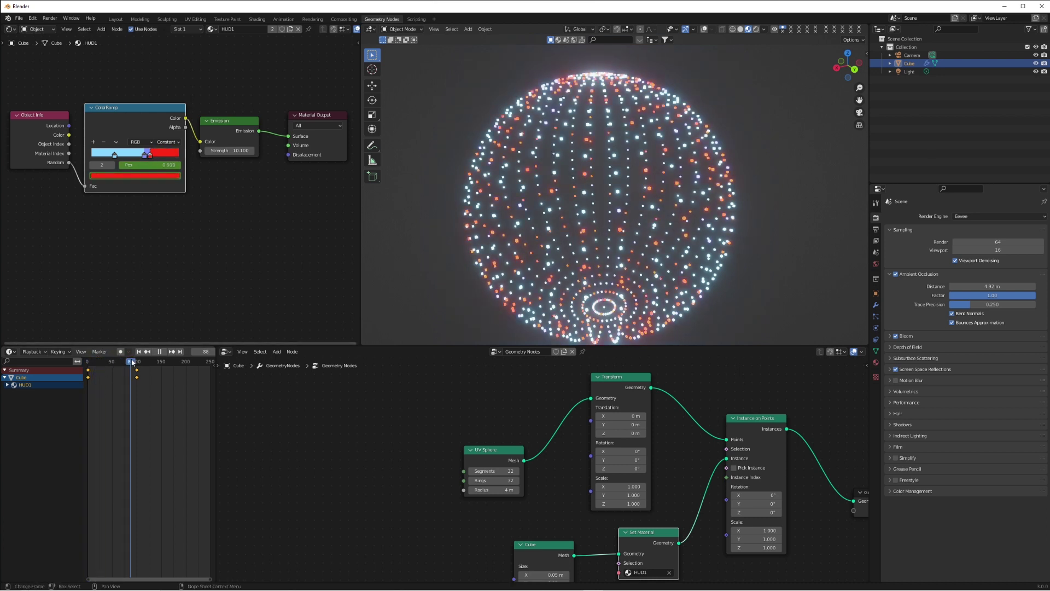
mouse_move(214, 365)
mouse_down()
mouse_move(115, 365)
mouse_move(204, 368)
mouse_up()
Undo a trial Z rotation on the Transform node and keyframe its rotation at 0° on frame 1
drag(620, 452, 689, 452)
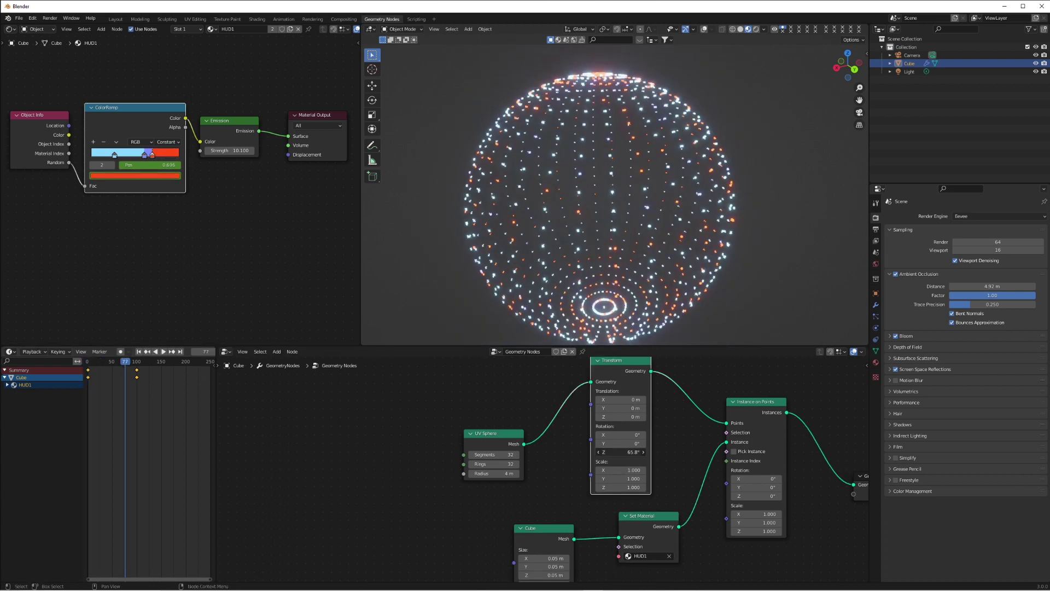
key(ctrl+z)
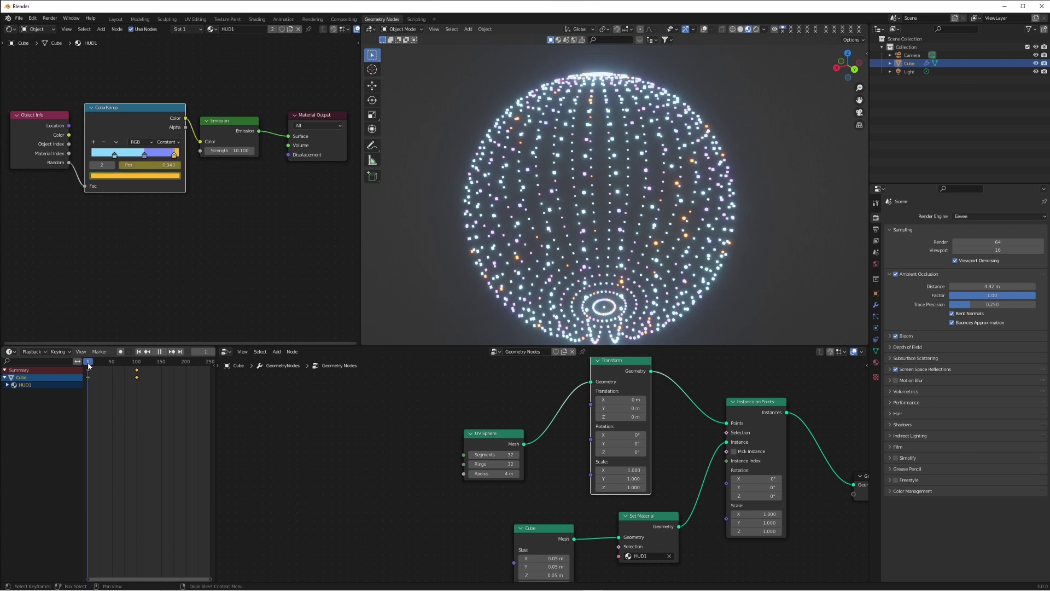
right_click(626, 452)
click(621, 451)
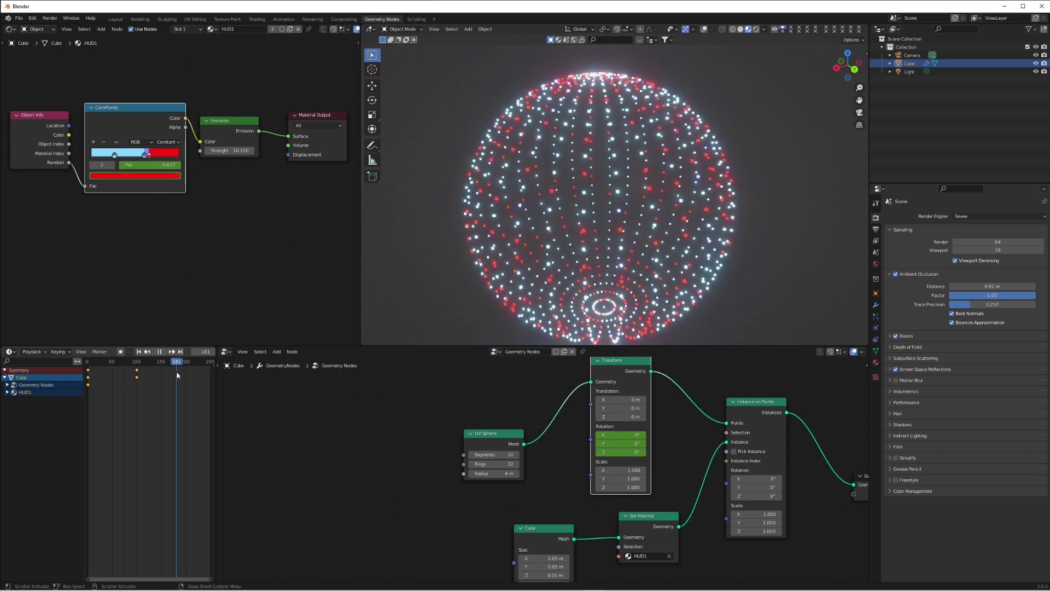
Keyframe an increased Z rotation on the Transform node at frame 250 and preview the spin
right_click(618, 452)
click(621, 454)
key(space)
Set the rotation keyframes at frames 1 and 250 to Linear interpolation and play back the spin
click(198, 396)
click(212, 385)
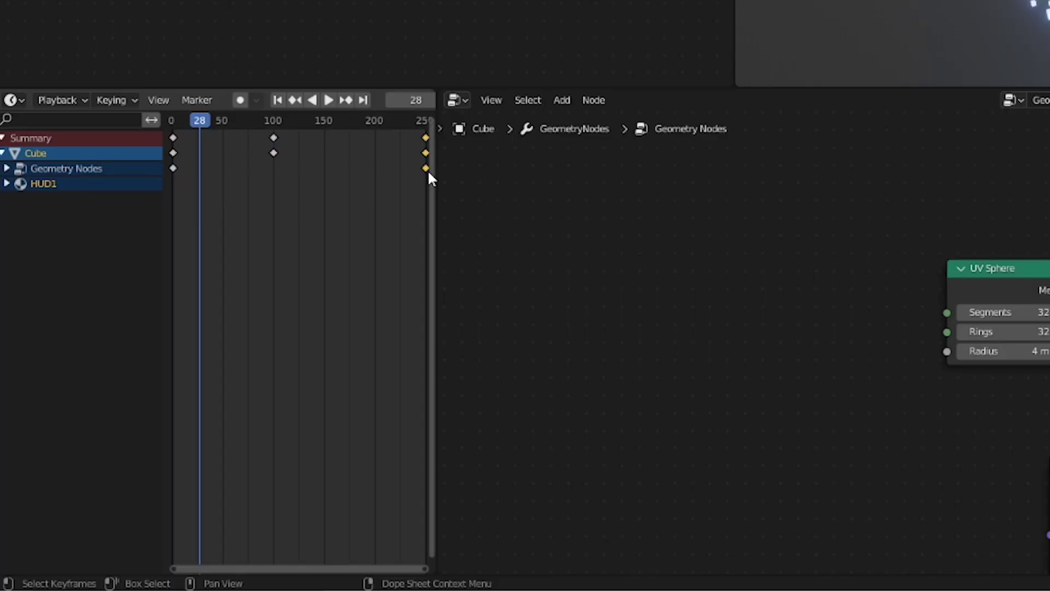
right_click(278, 190)
mouse_move(281, 283)
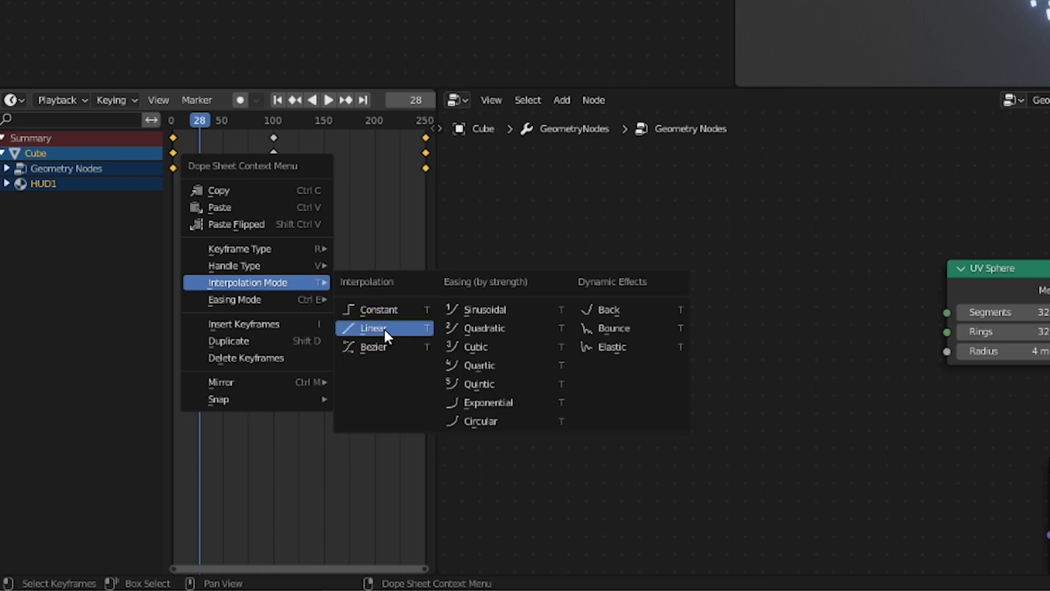
click(382, 327)
key(space)
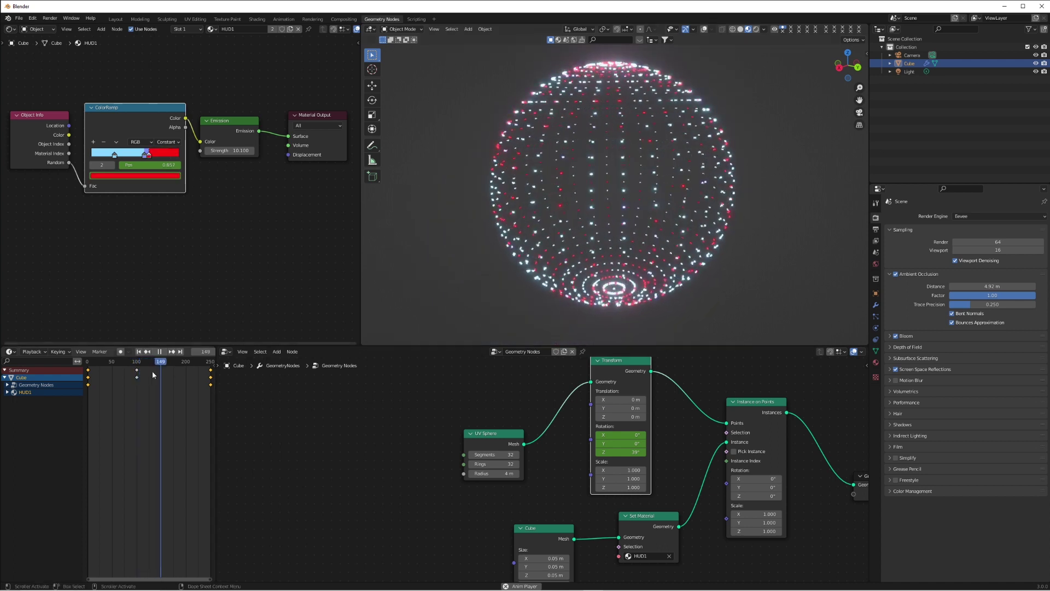
key(Escape)
Set the UV Sphere node's segments and rings to 64 each
click(510, 454)
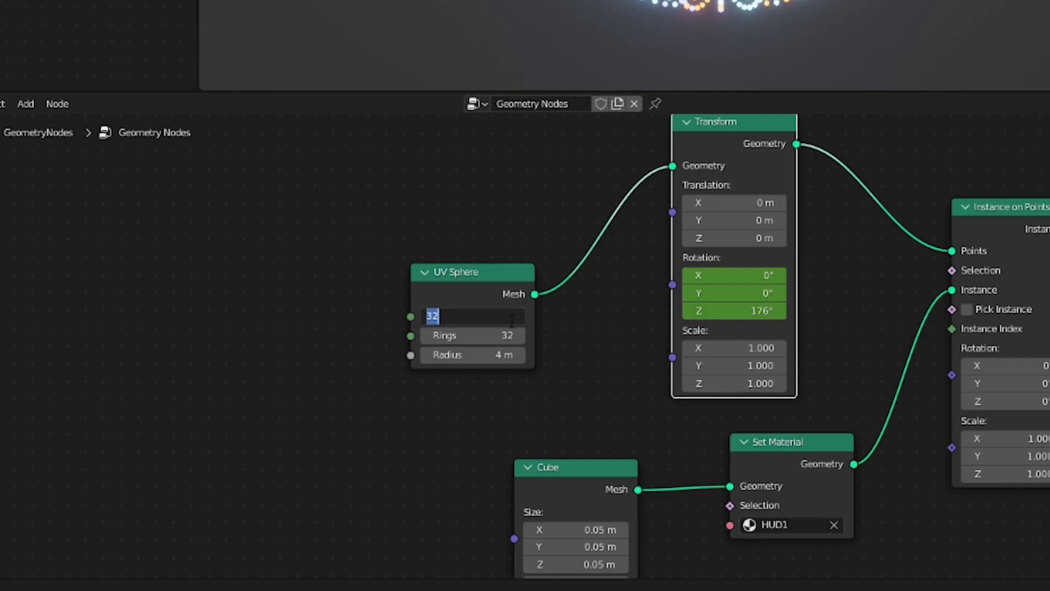
text(64)
key(Tab)
text(64)
key(Return)
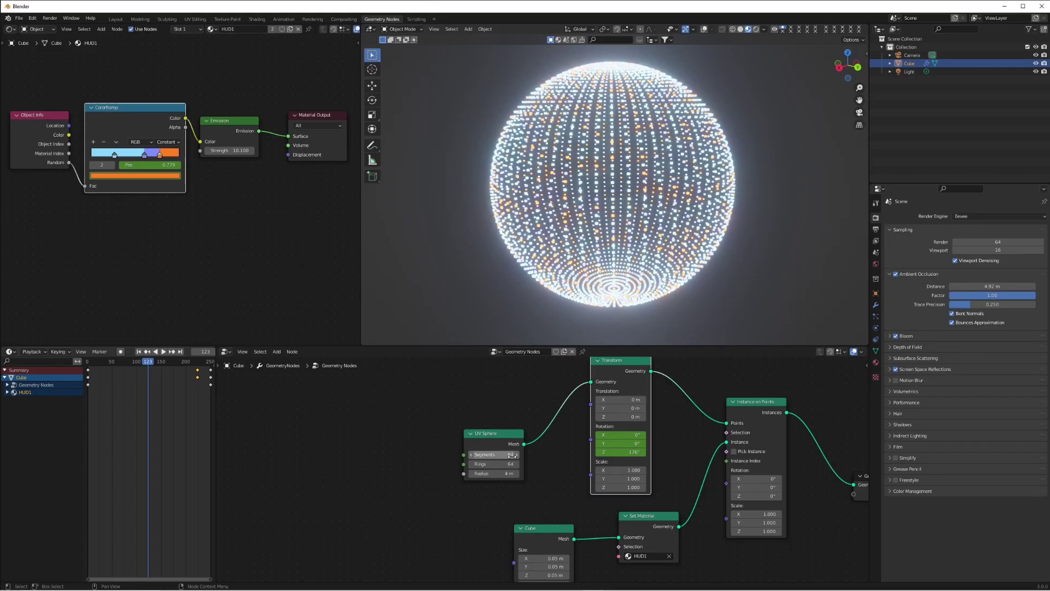
middle_drag(749, 169, 716, 184)
shift+middle_drag(633, 167, 646, 210)
scroll(645, 210, down, 1)
Flatten the sphere into a disc with a Transform Z scale of 0 and lower the Emission strength to about 2.4
key(space)
middle_drag(711, 235, 736, 199)
shift+middle_drag(739, 197, 715, 243)
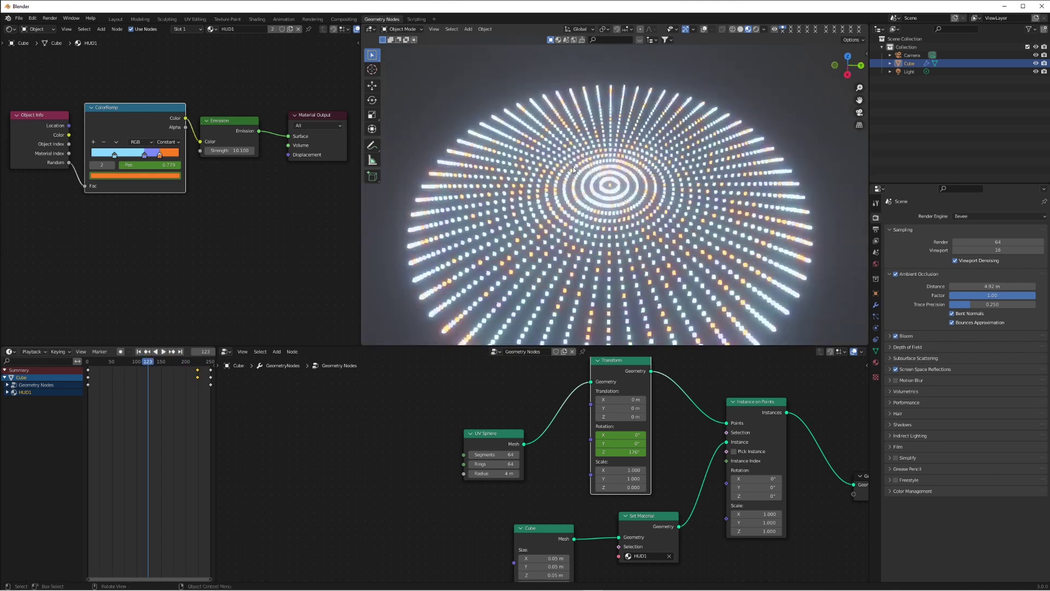
middle_drag(573, 169, 615, 243)
drag(235, 150, 193, 151)
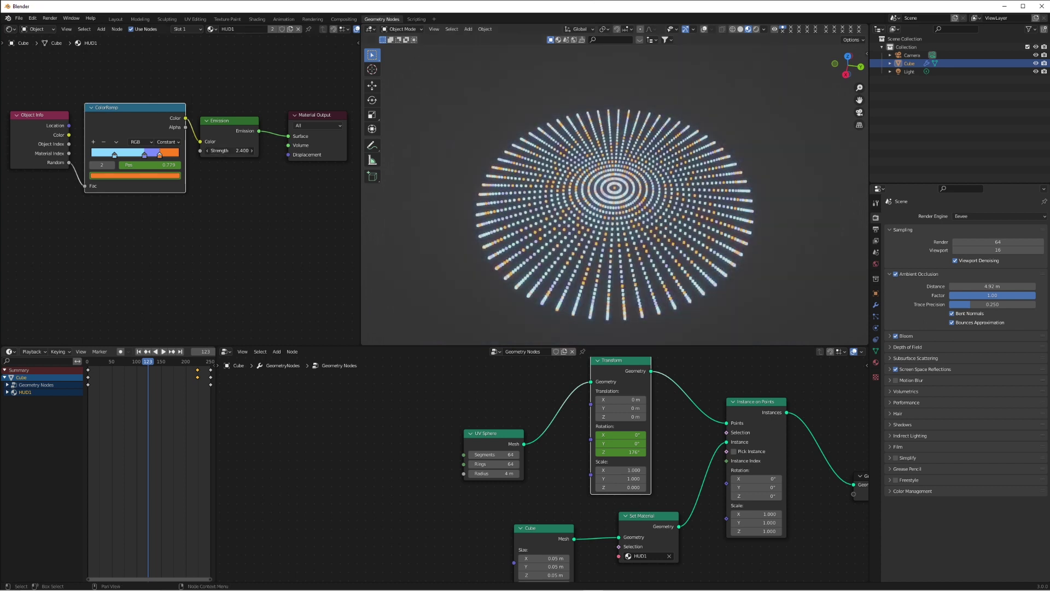
middle_drag(628, 257, 616, 194)
scroll(616, 194, up, 3)
middle_drag(624, 236, 625, 193)
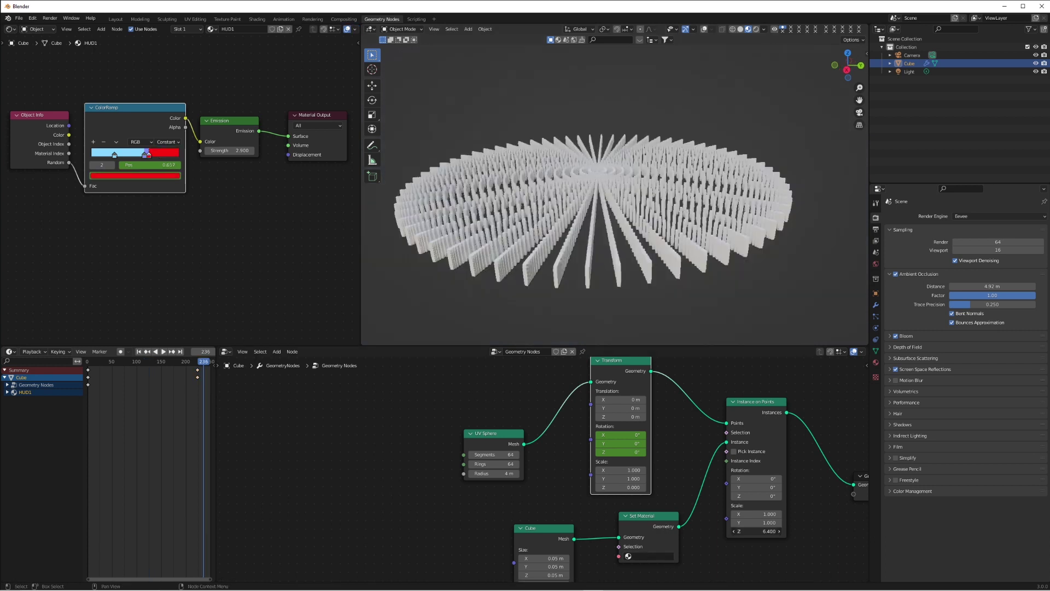
Try different Z scales for the instanced cubes on the Instance on Points node, ending at 1.000
drag(757, 531, 712, 531)
middle_drag(746, 273, 585, 208)
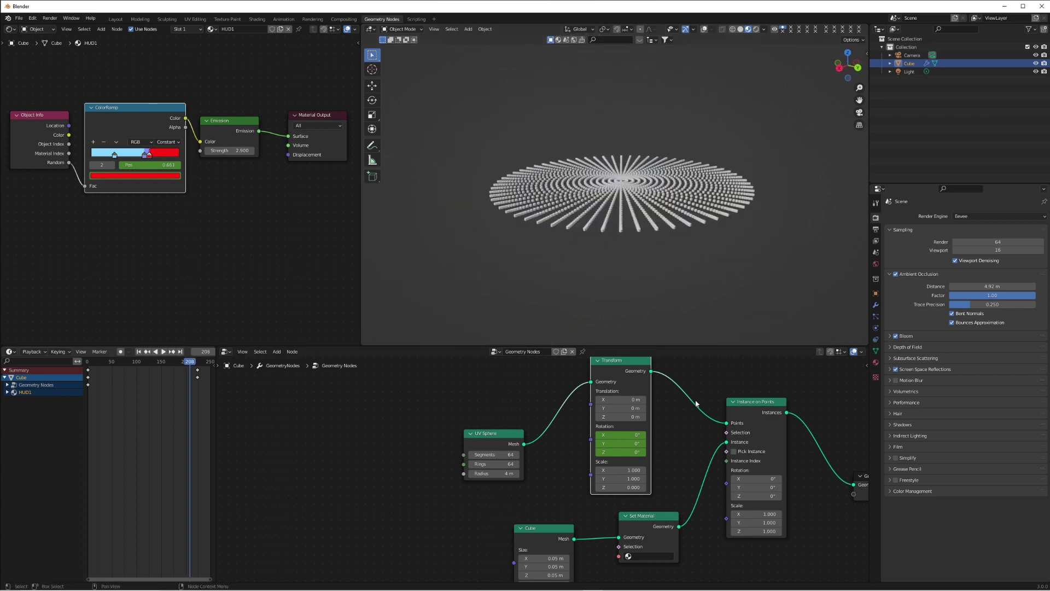
Add Noise Texture and ColorRamp nodes and link the noise Fac through the ramp into the Instance on Points scale
middle_drag(678, 531, 678, 465)
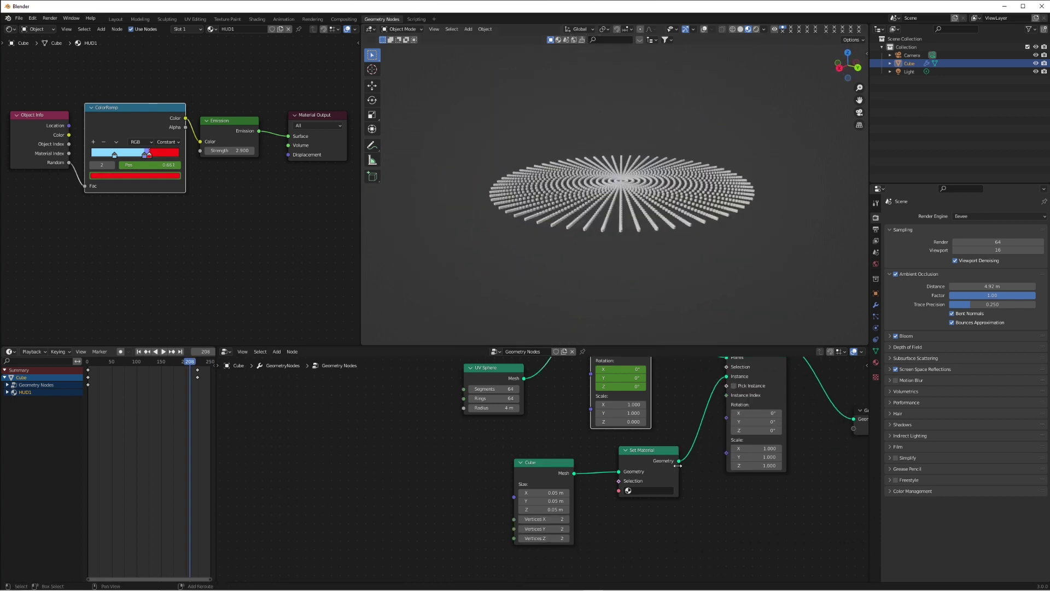
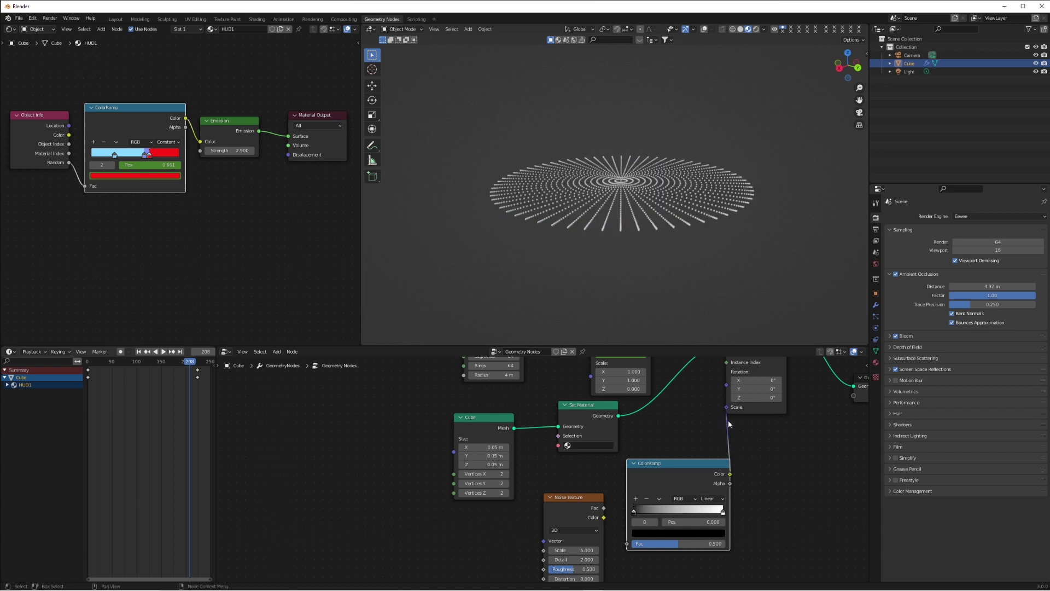
drag(582, 506, 537, 519)
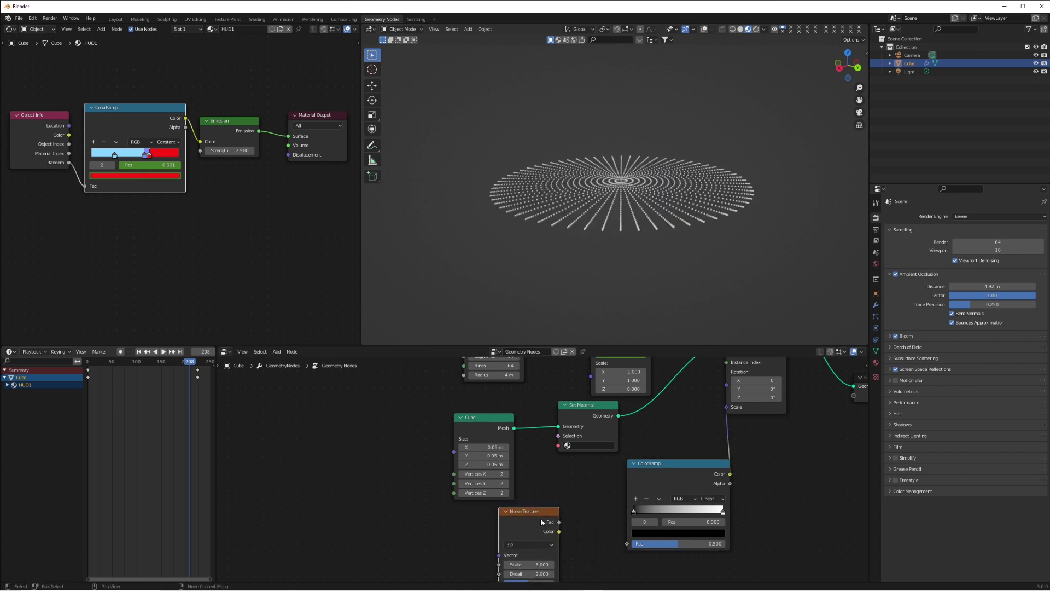
middle_drag(595, 535, 595, 485)
scroll(595, 481, down, 2)
drag(608, 346, 619, 299)
scroll(640, 190, up, 3)
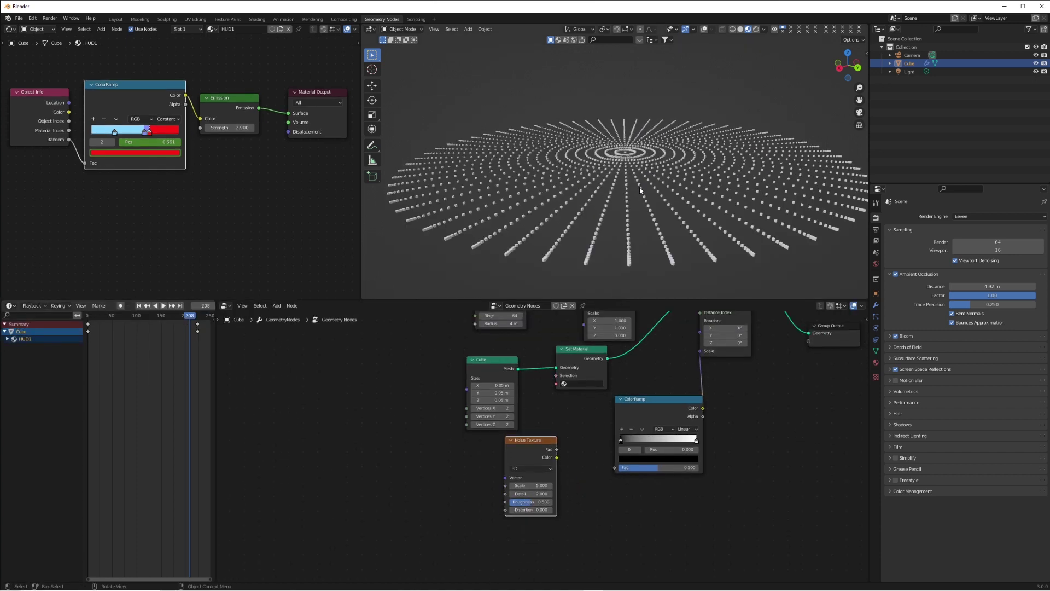
drag(631, 414, 603, 427)
shift+scroll(739, 452, up, 4)
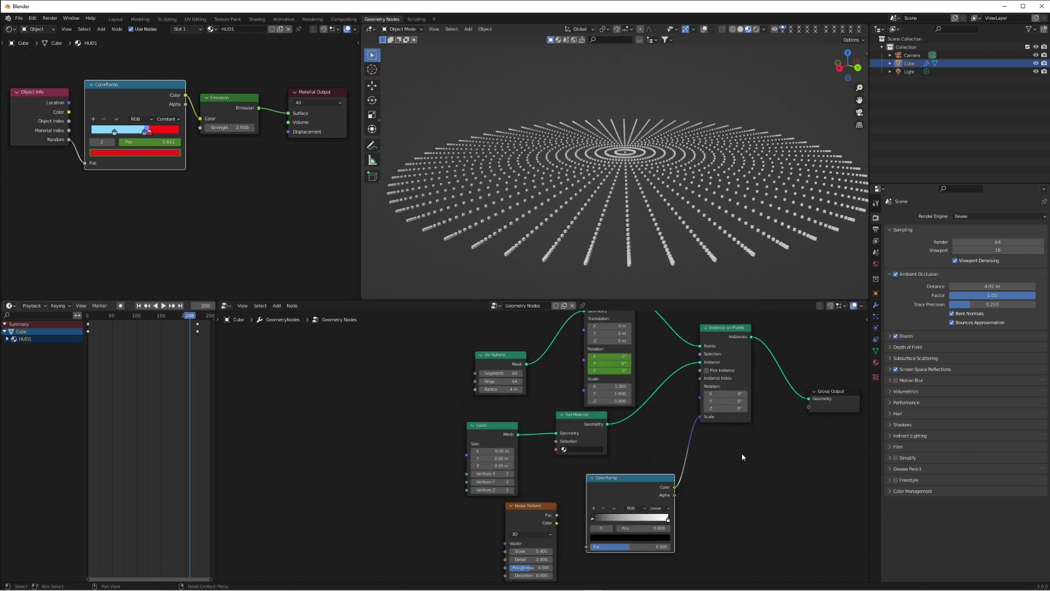
Bring the new ColorRamp's stops close together with the white stop at 0.459, and set the Noise Texture scale to 4.100
drag(587, 495, 611, 492)
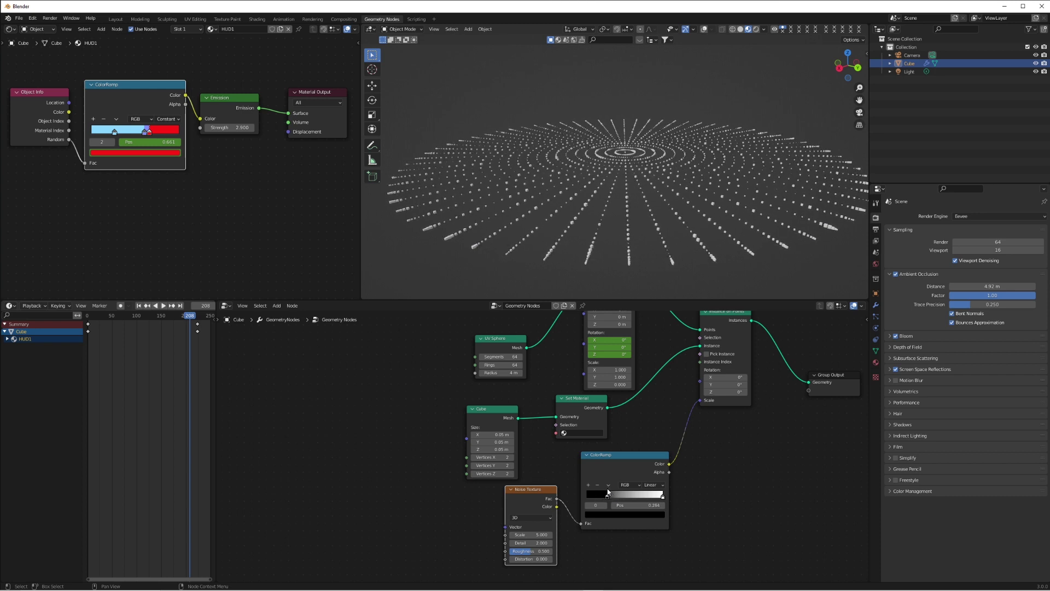
mouse_move(533, 535)
mouse_down()
mouse_move(507, 534)
mouse_move(521, 535)
mouse_up()
key(KP_7)
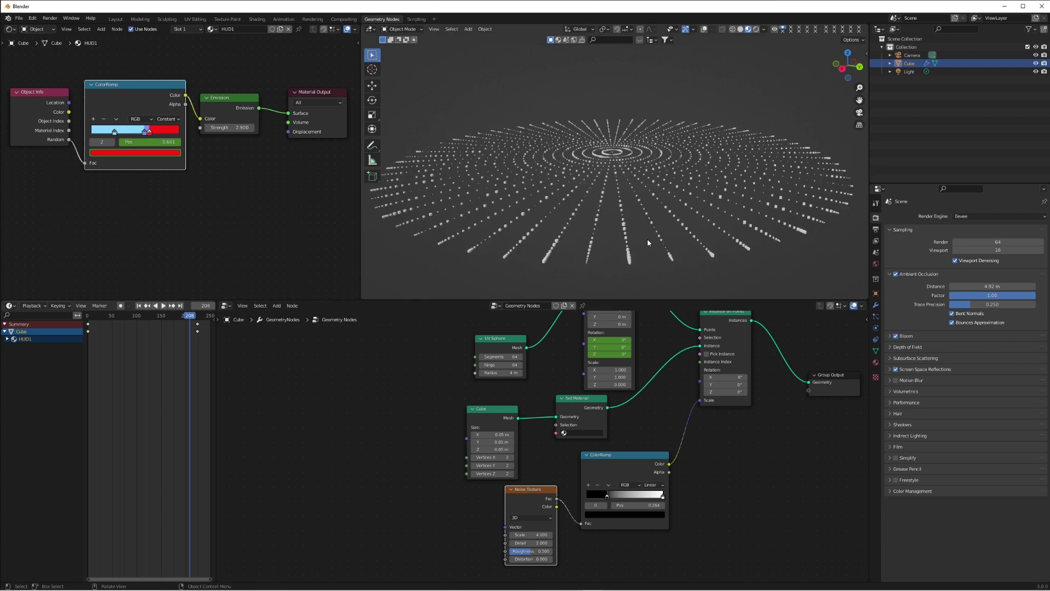
scroll(656, 210, down, 1)
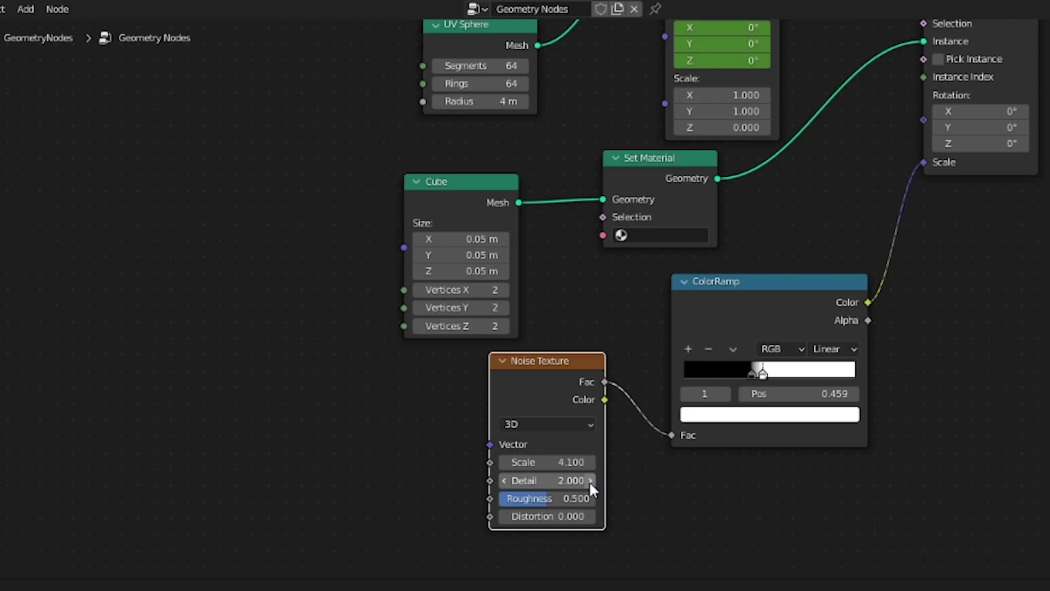
Switch the Noise Texture to 4D and adjust its scale to 0.700 and its roughness to 0.225
click(530, 517)
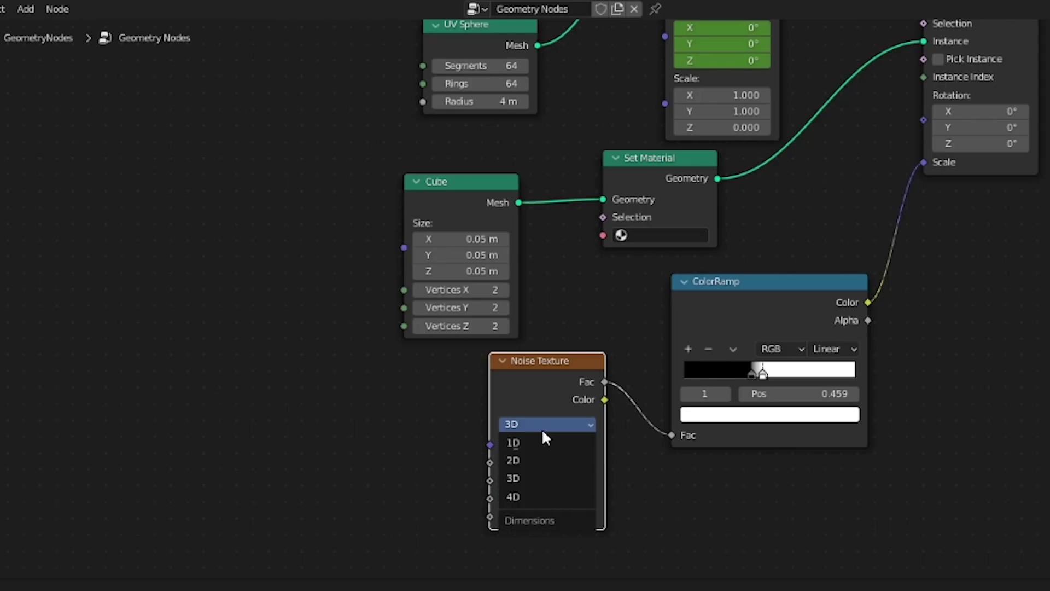
click(543, 496)
mouse_move(530, 462)
mouse_down()
mouse_move(547, 462)
mouse_move(530, 462)
mouse_up()
drag(531, 552, 485, 532)
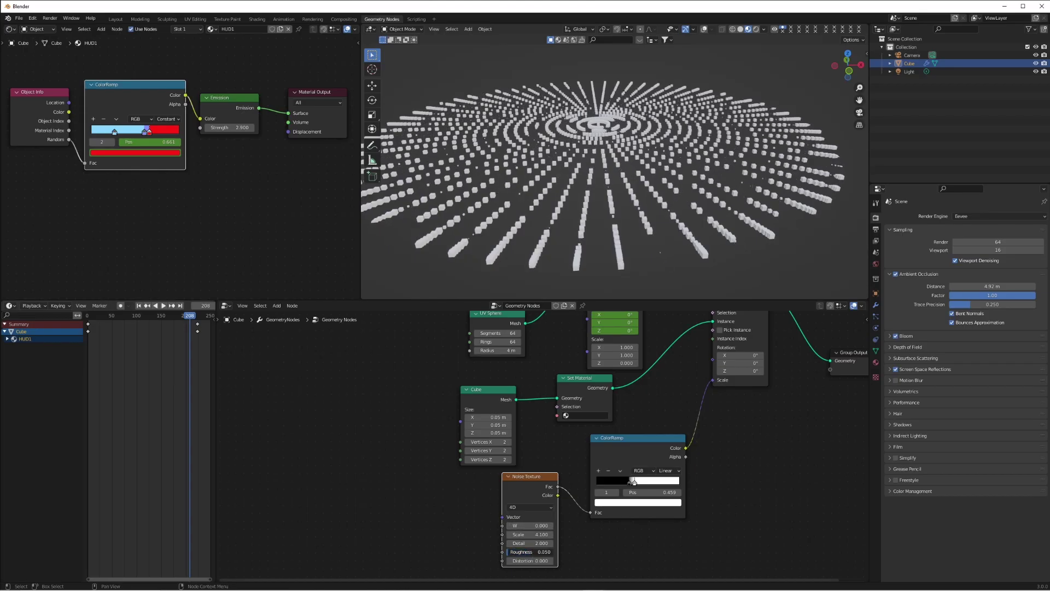
scroll(569, 191, down, 2)
middle_drag(569, 186, 569, 224)
scroll(569, 224, down, 2)
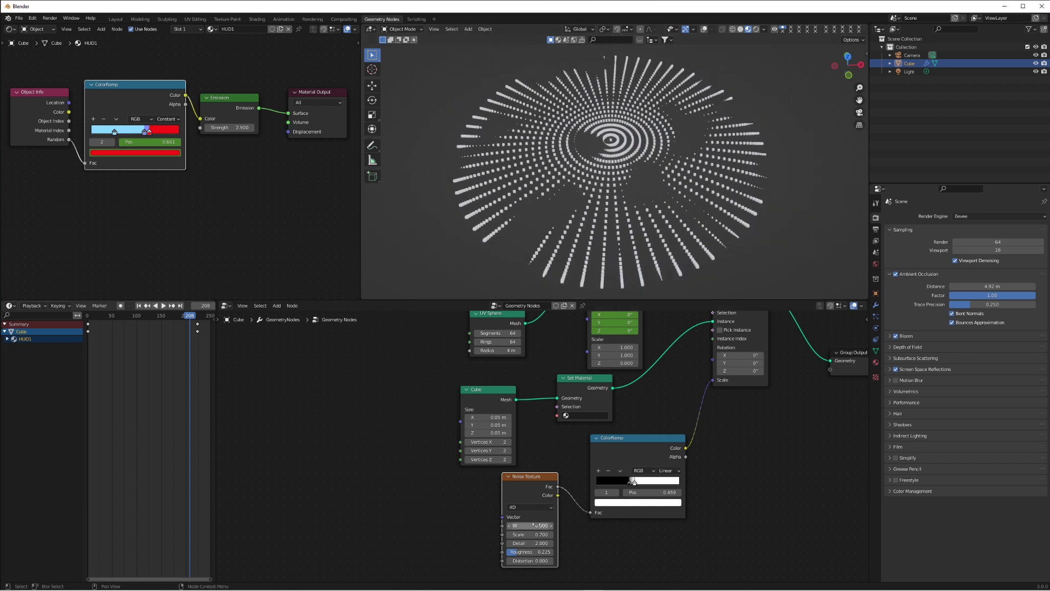
Move the scale ramp's black stop to 0.423 and keyframe the Noise Texture's W at 0.000 on frame 1
drag(534, 525, 568, 525)
drag(634, 482, 606, 484)
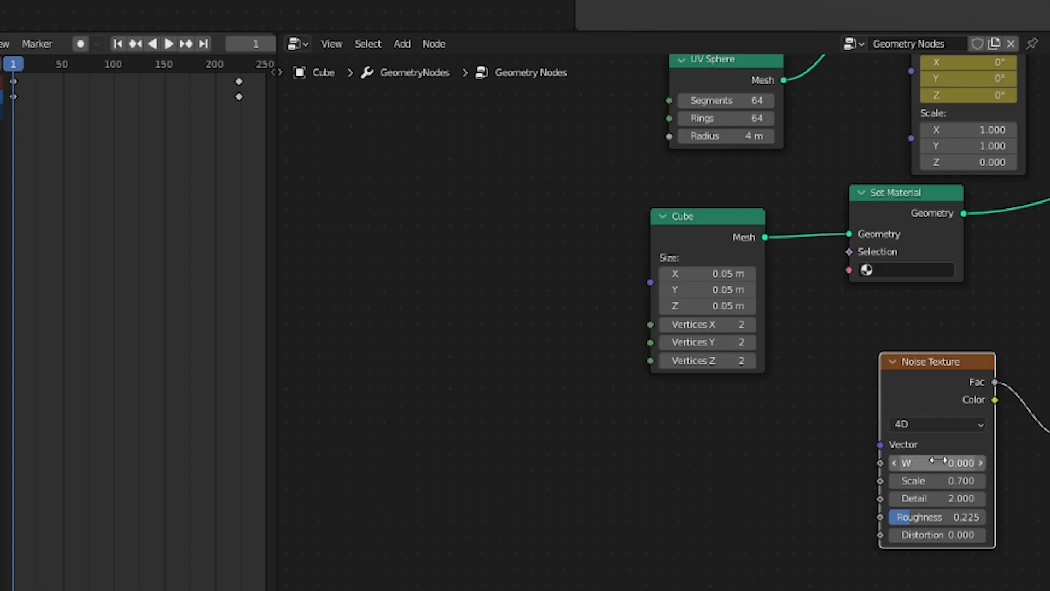
right_click(937, 463)
click(898, 413)
Try a keyframe for the Noise Texture's W on frame 200 and play back the animation
drag(24, 69, 215, 78)
click(939, 464)
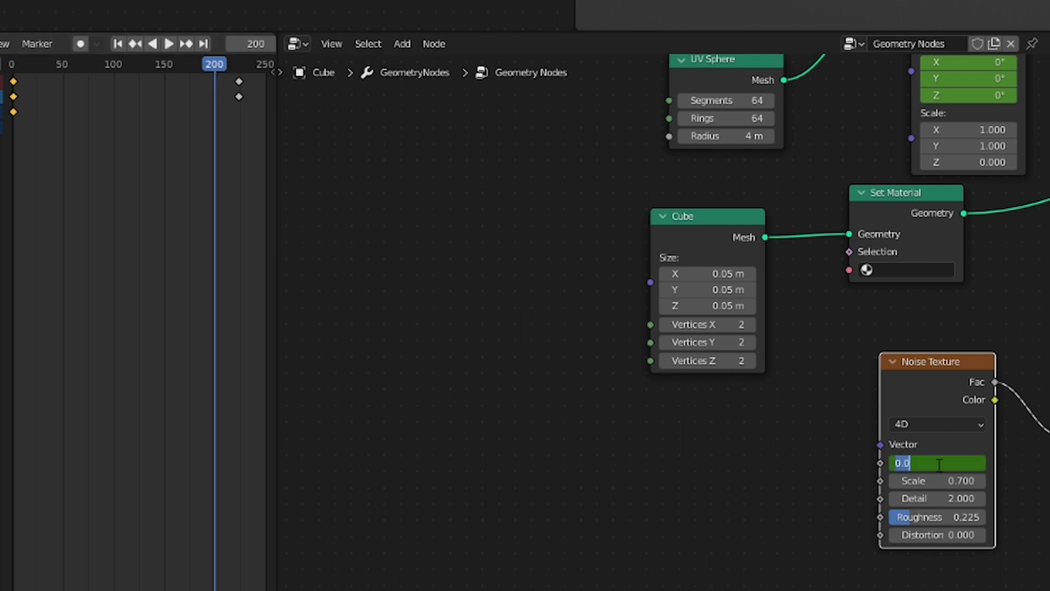
key(Return)
right_click(937, 464)
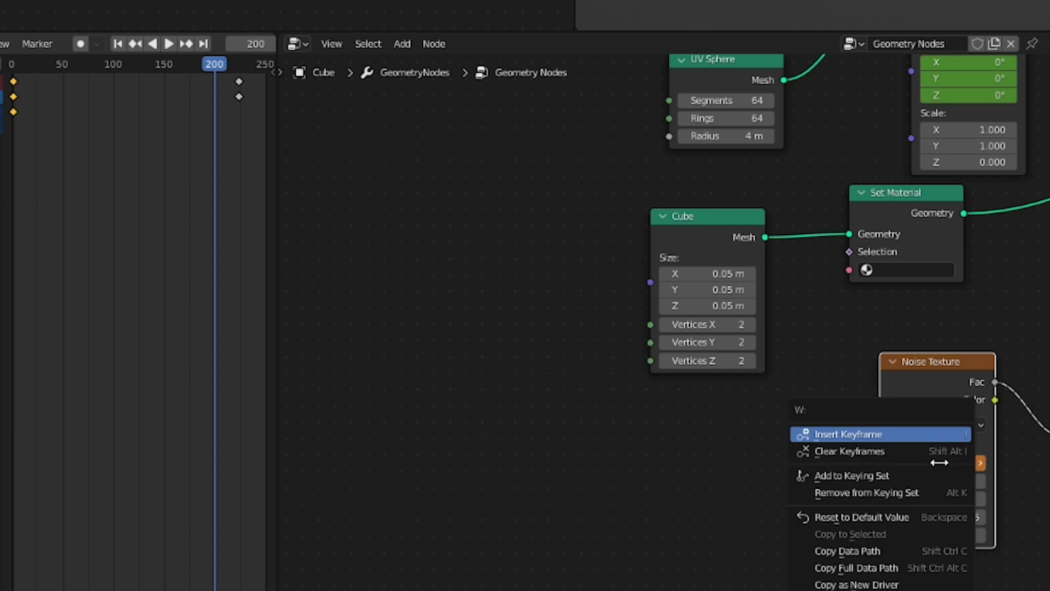
click(938, 434)
click(26, 63)
key(space)
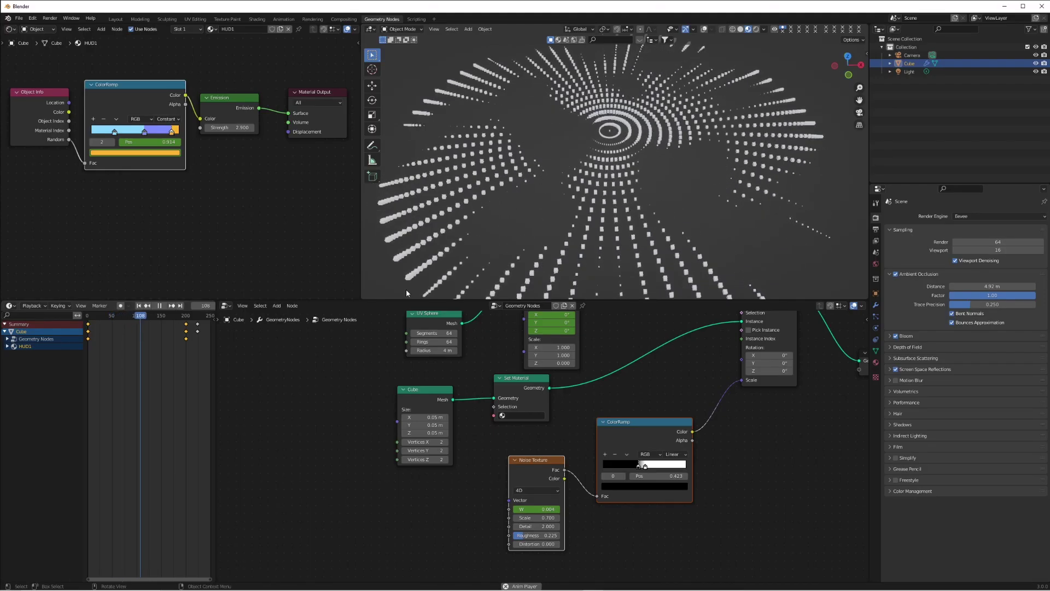
key(space)
Replace the frame 200 keyframe of the Noise Texture's W with 10.000 and play back the changing pattern
drag(180, 315, 186, 316)
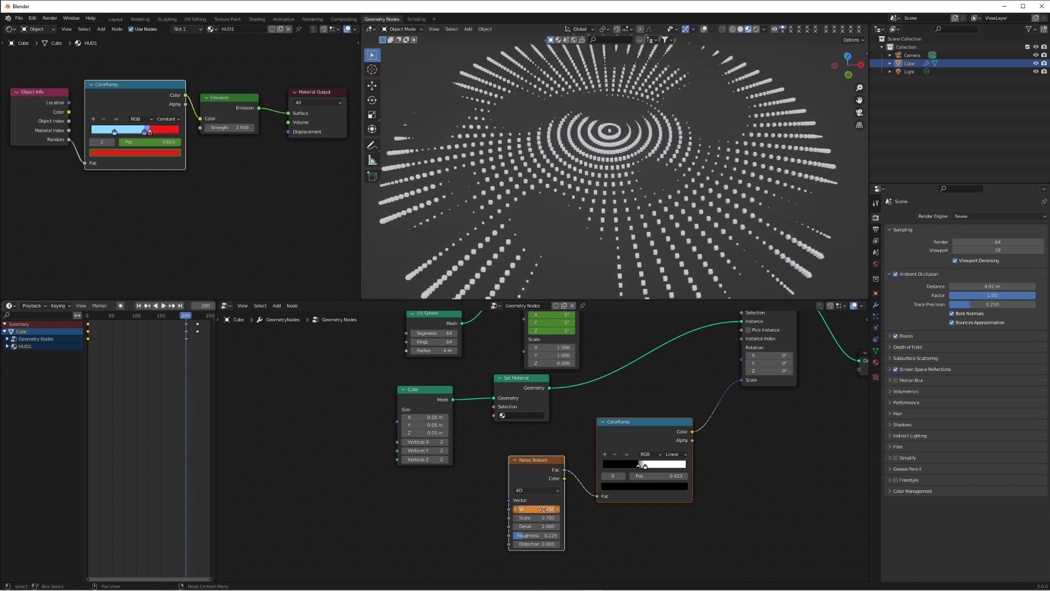
right_click(544, 509)
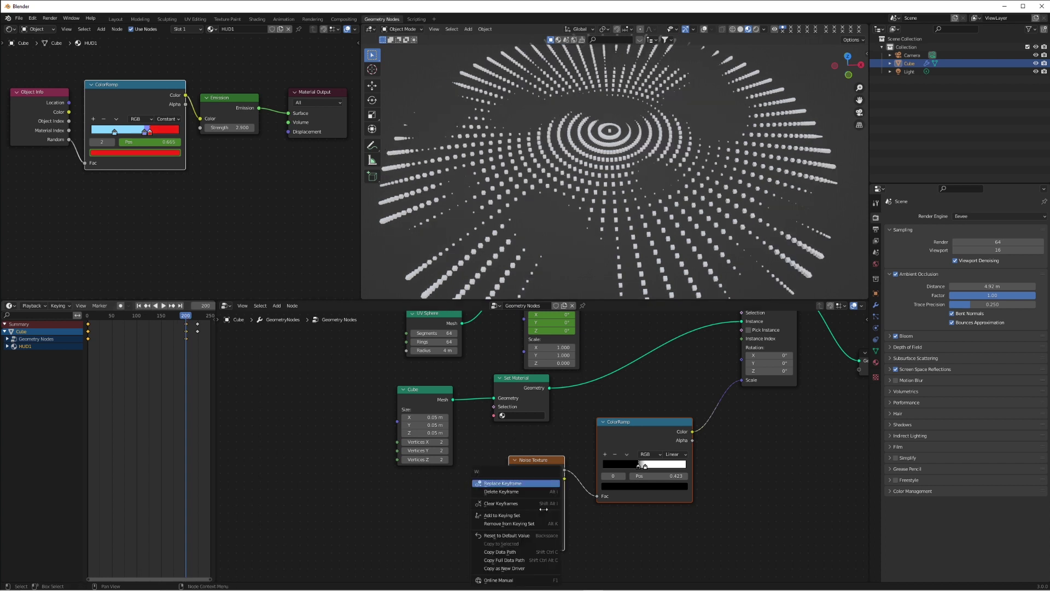
click(520, 483)
click(81, 305)
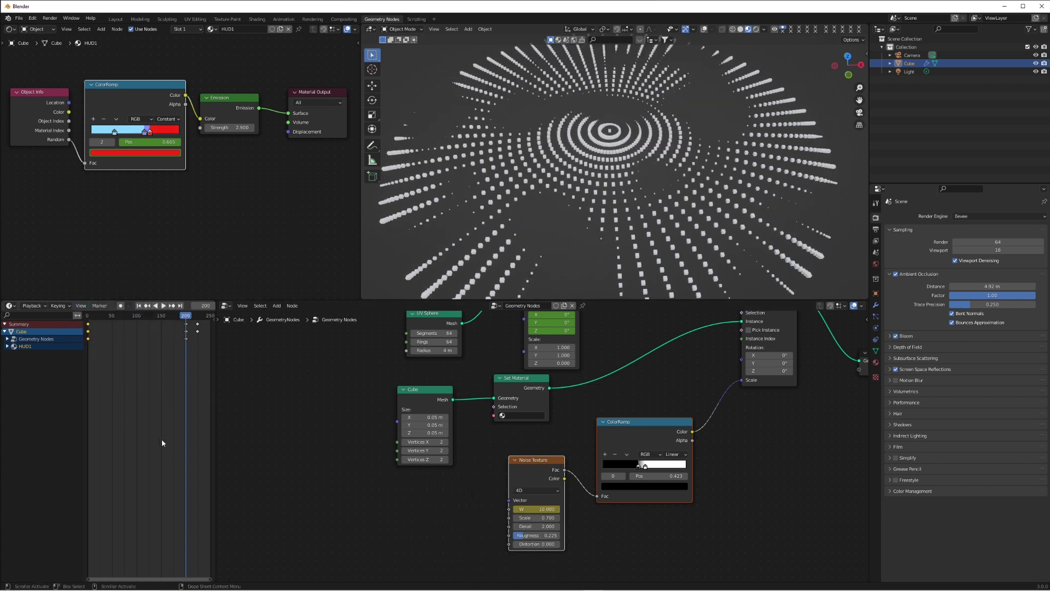
key(space)
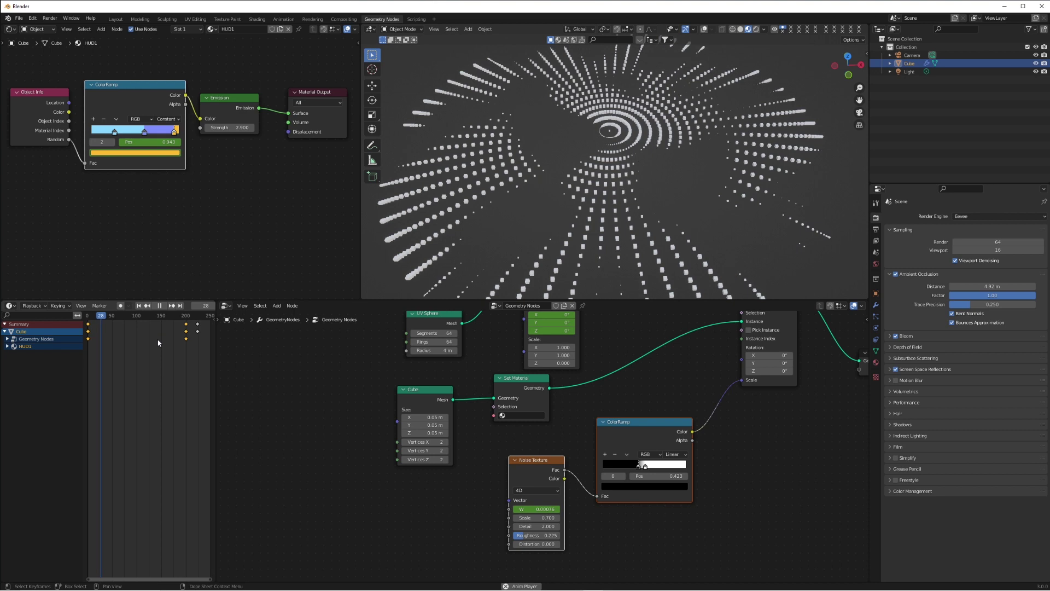
middle_drag(548, 171, 641, 162)
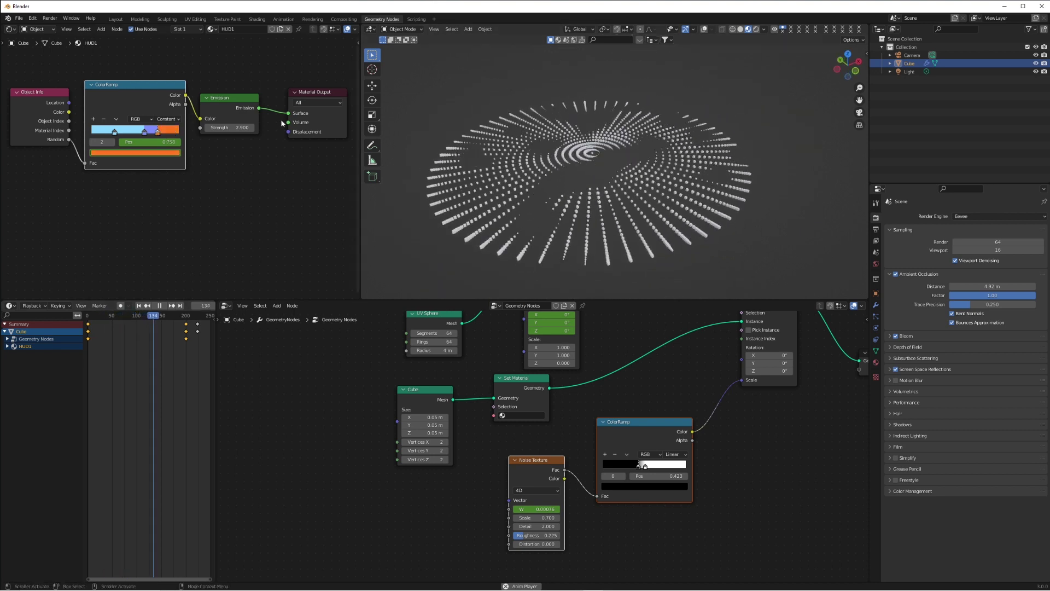
Assign the HUD1 material in the Set Material node and raise the Emission strength to about 9.6
click(522, 416)
click(528, 427)
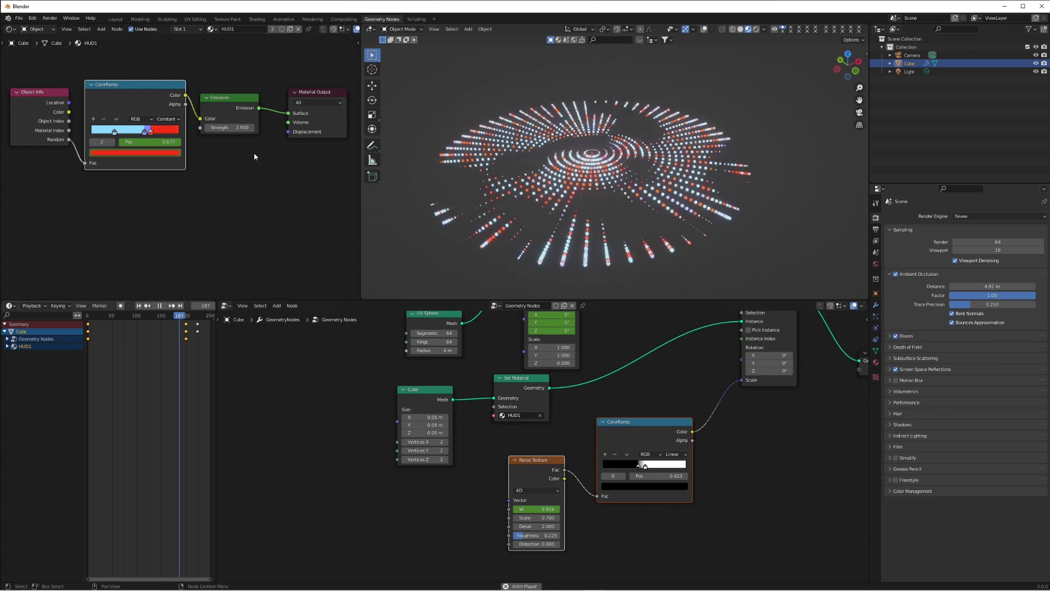
drag(225, 127, 231, 125)
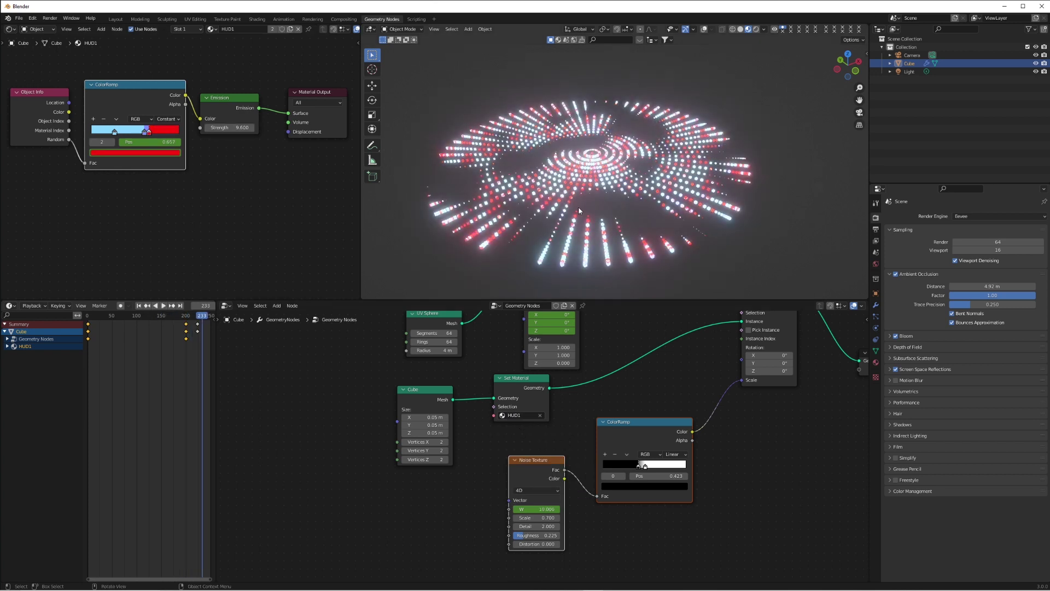
scroll(579, 207, up, 5)
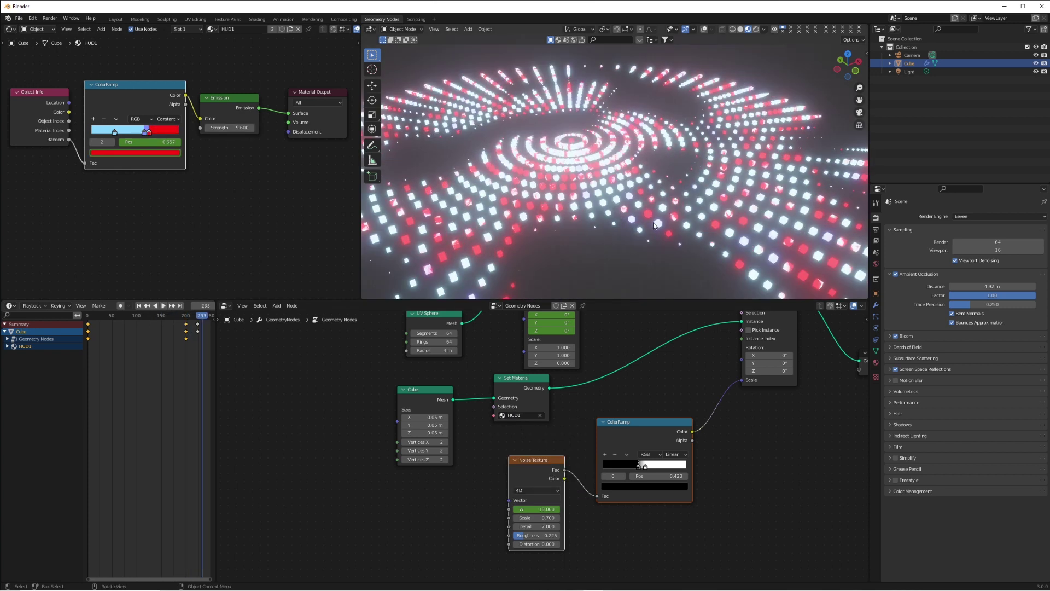
Set the Transform node's Z scale to 1 to restore the sphere and preview its noise animation
middle_drag(549, 363, 550, 428)
double_click(547, 428)
text(1)
key(Return)
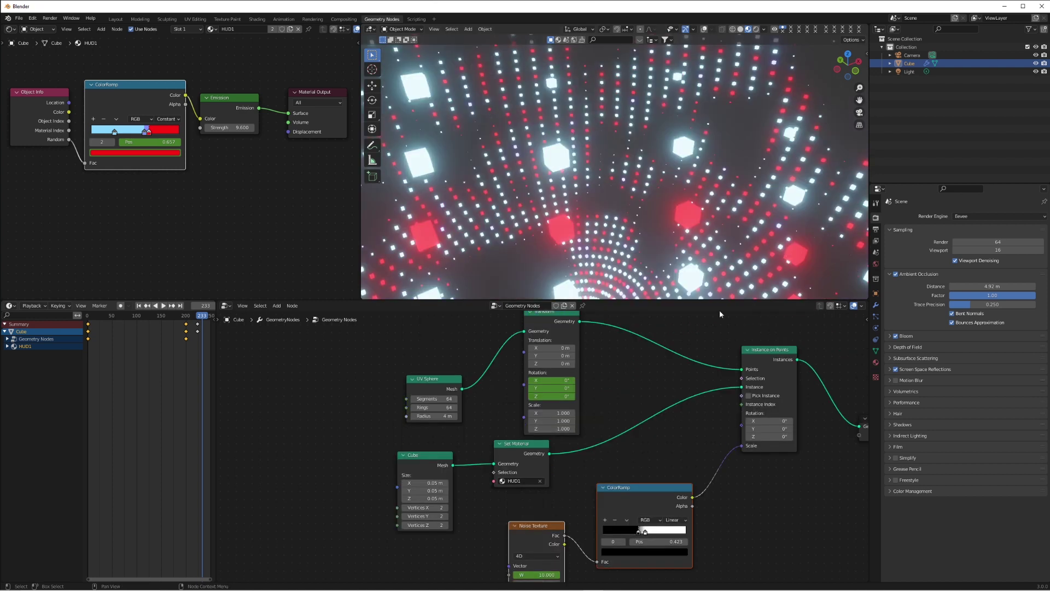
scroll(695, 150, down, 5)
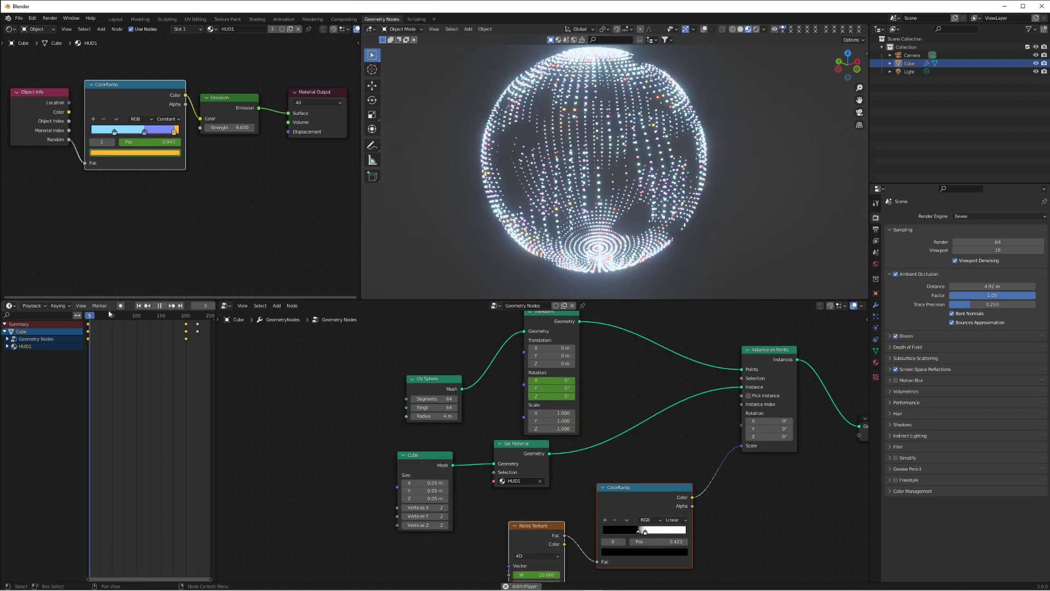
middle_drag(615, 155, 715, 128)
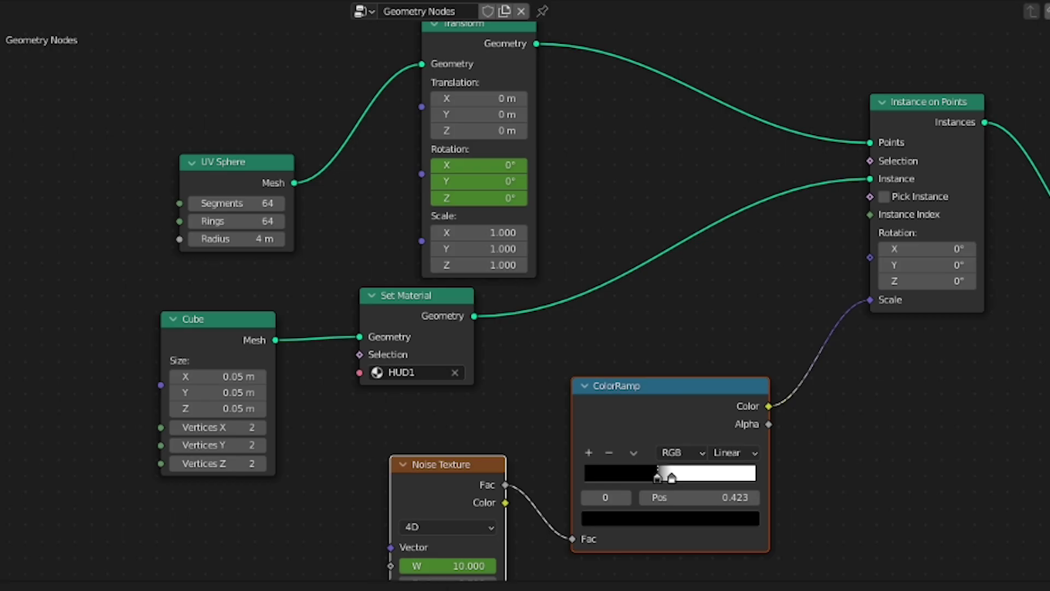
Duplicate the Instance on Points node and connect the Transform node's Geometry to the copy's Points input
scroll(614, 260, down, 3)
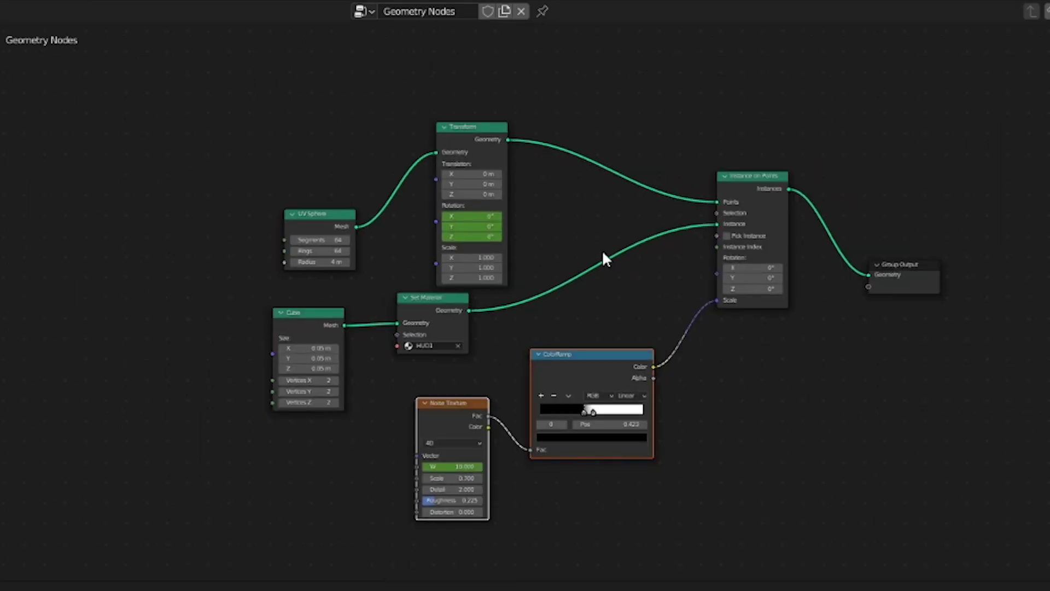
shift+scroll(552, 225, down, 2)
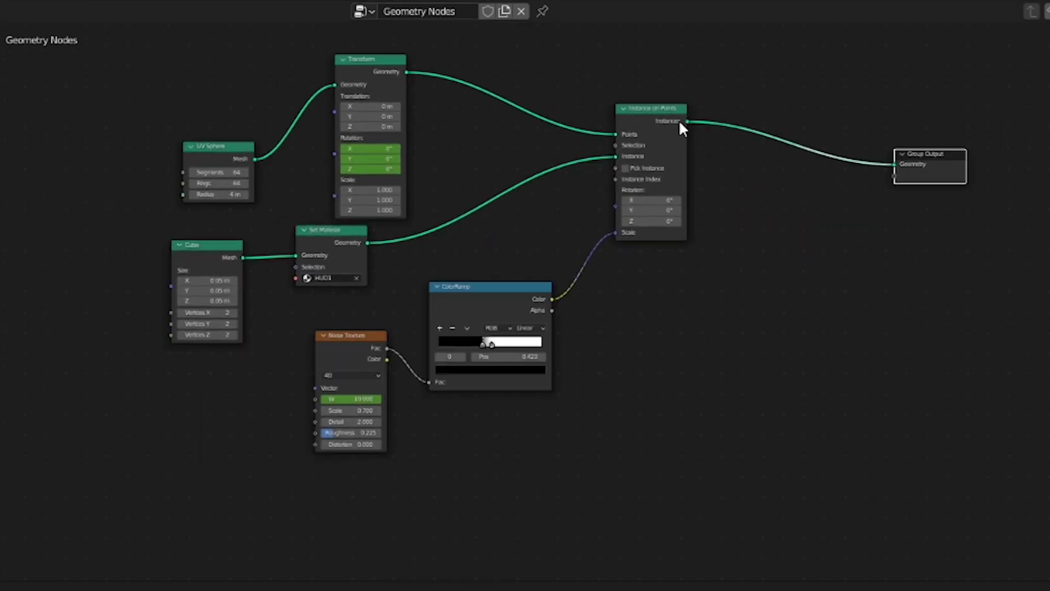
click(673, 112)
key(shift+d)
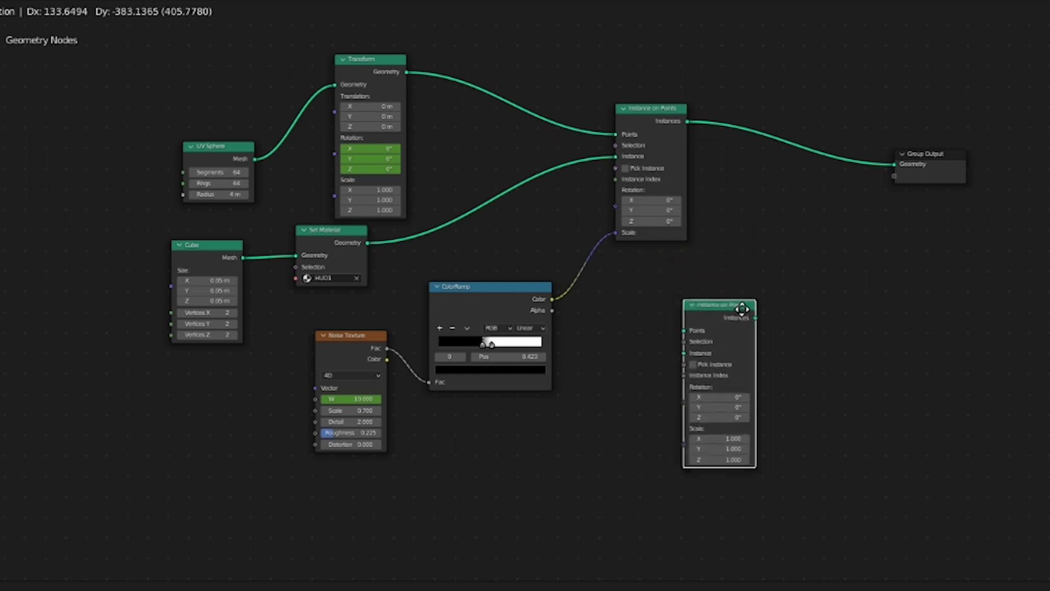
click(749, 316)
drag(409, 73, 690, 333)
shift+scroll(567, 426, down, 1)
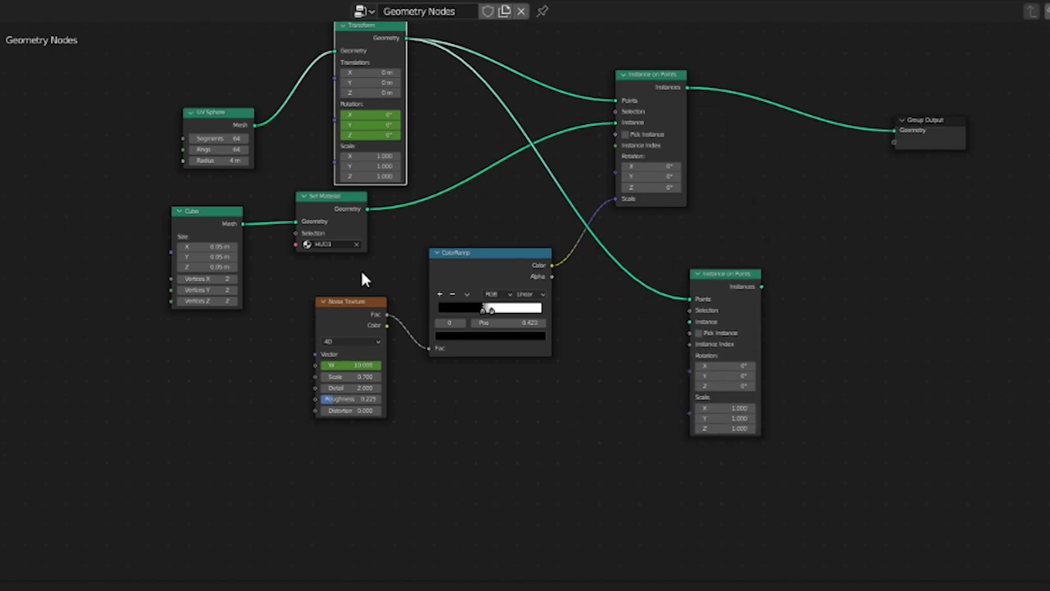
Duplicate the Cube and Set Material nodes and connect the copied Set Material's Geometry to the second Instance on Points' Instance input
scroll(357, 260, up, 1)
drag(386, 224, 141, 242)
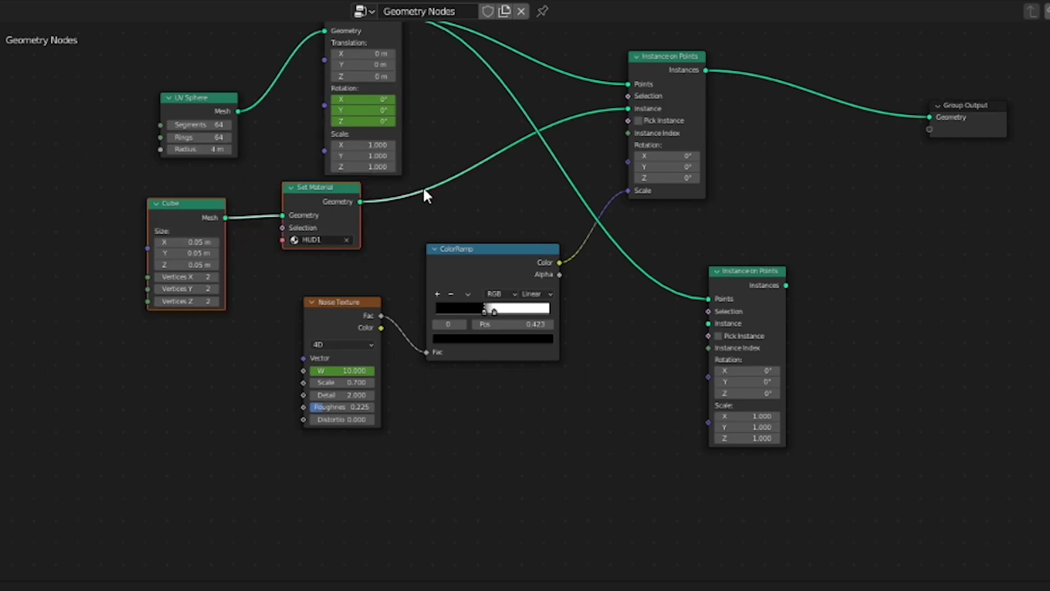
key(shift+d)
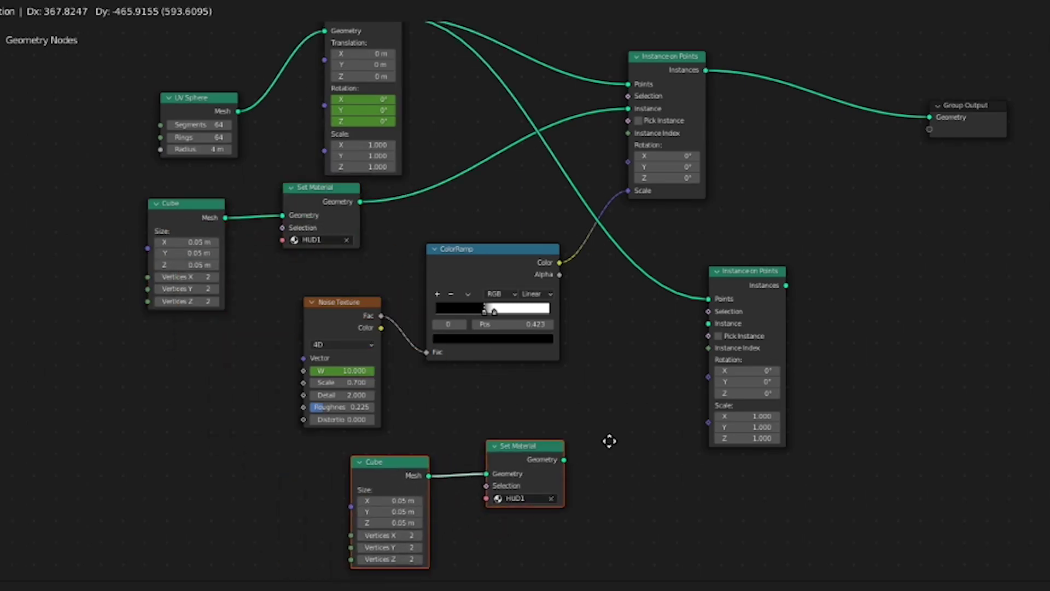
click(665, 407)
middle_drag(667, 376, 539, 308)
scroll(606, 307, up, 2)
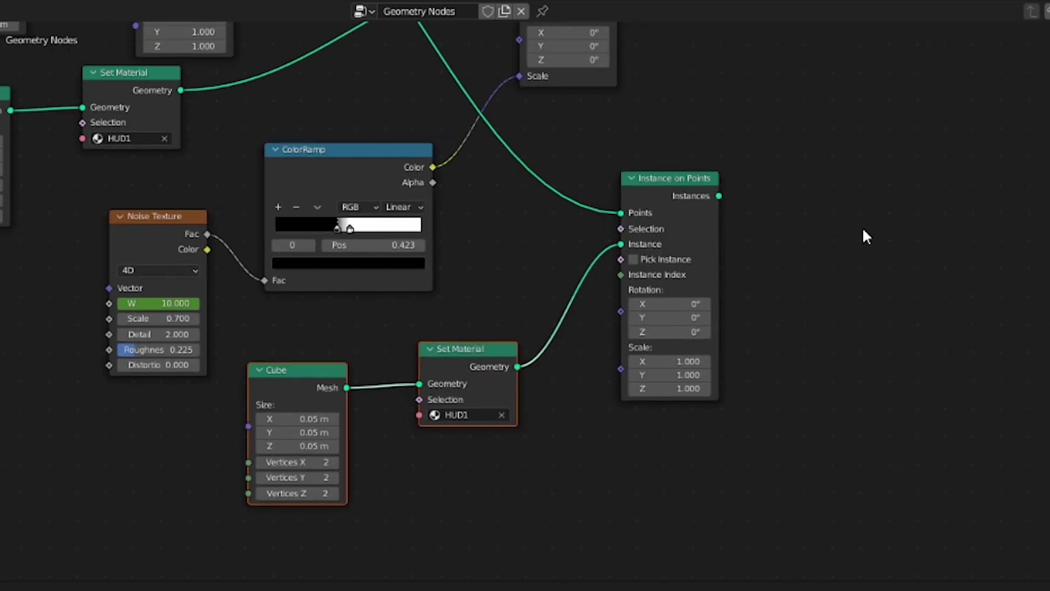
Add a Join Geometry node that merges both Instance on Points outputs and connect it to the Group Output
shift+scroll(836, 197, up, 4)
key(shift+a)
mouse_move(745, 1)
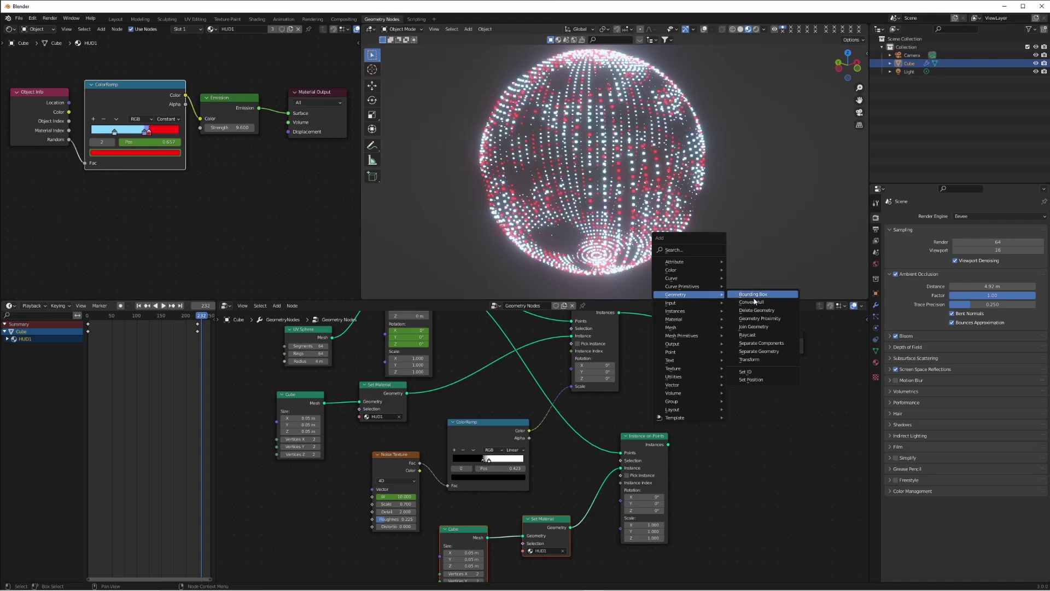
click(754, 326)
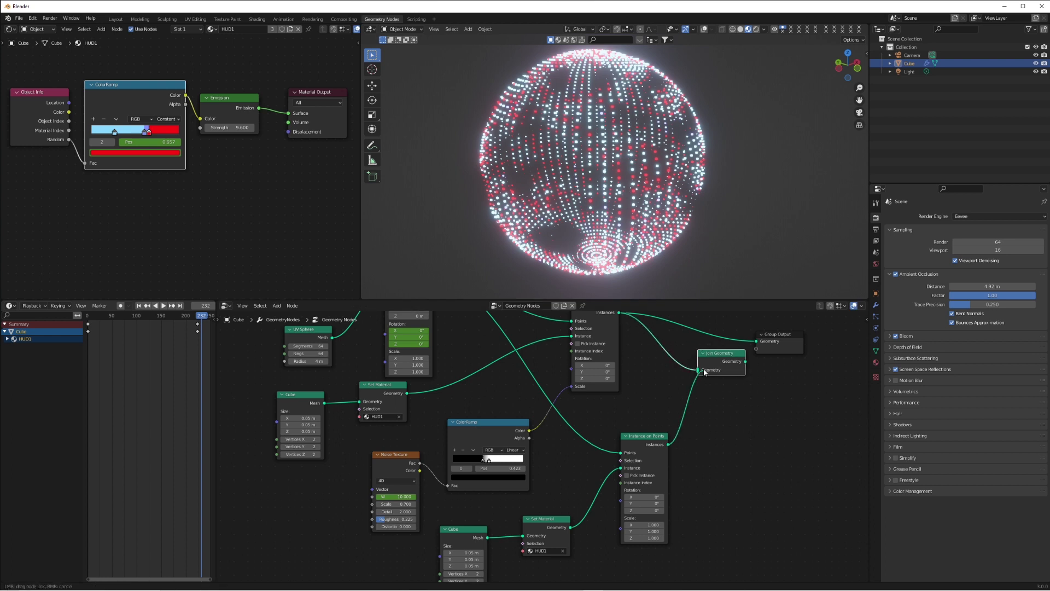
drag(759, 343, 758, 342)
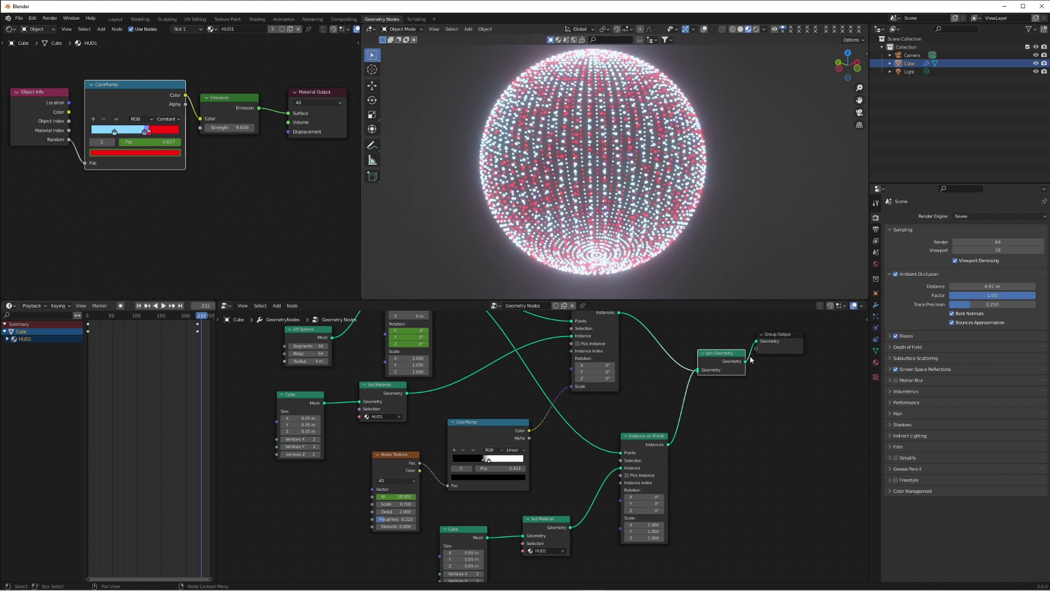
Clear the material from the duplicated Set Material node and set the duplicated cube's size to 0.2 m on all axes
shift+scroll(726, 496, down, 4)
click(562, 485)
drag(653, 460, 631, 459)
key(ctrl+z)
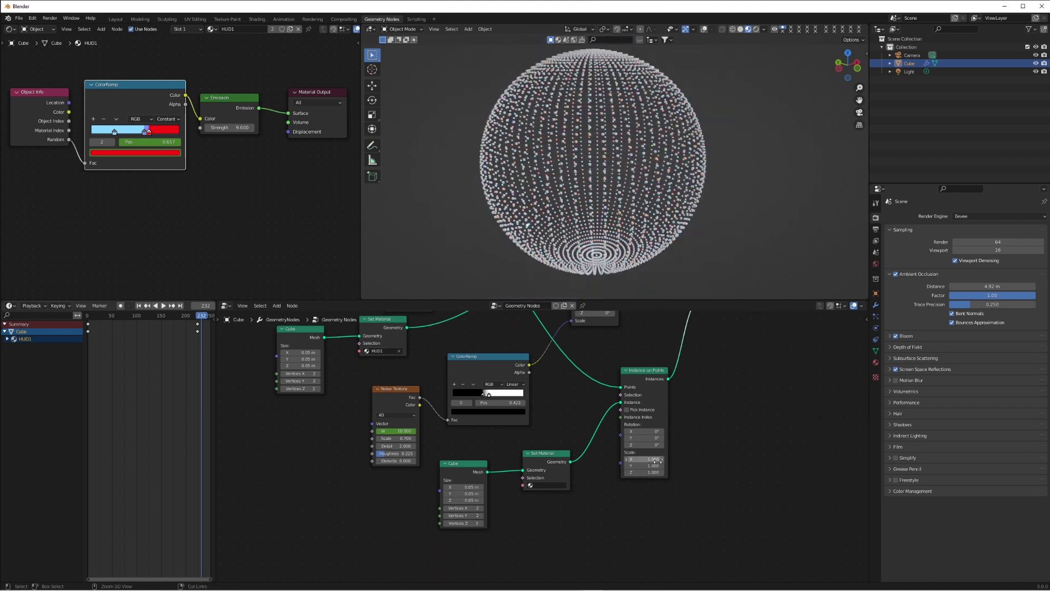
Duplicate the Noise Texture and ColorRamp nodes and place the copies below the duplicated Cube node
drag(494, 341, 413, 406)
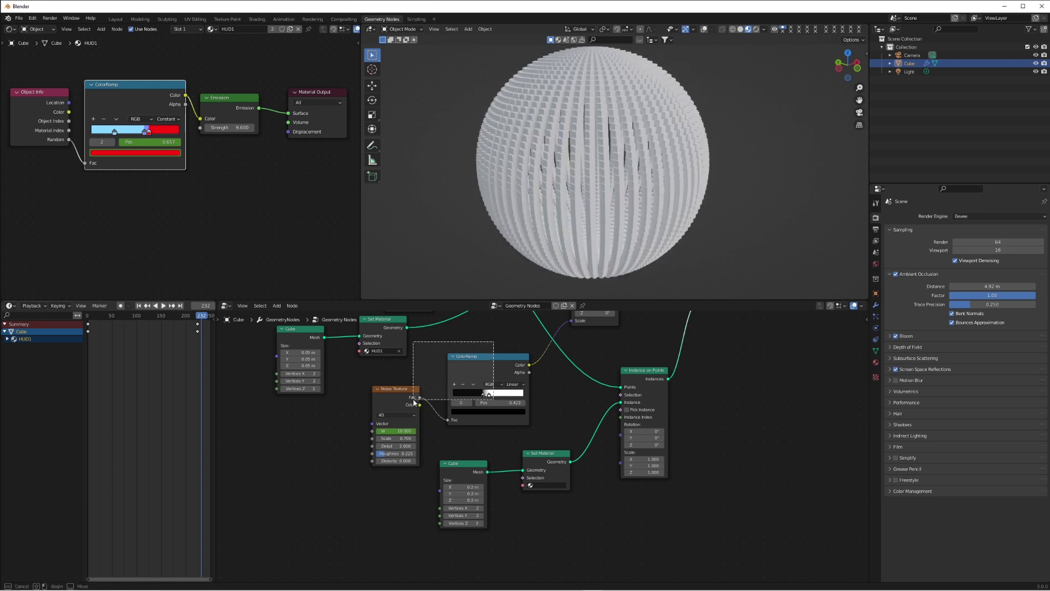
key(shift+d)
click(569, 538)
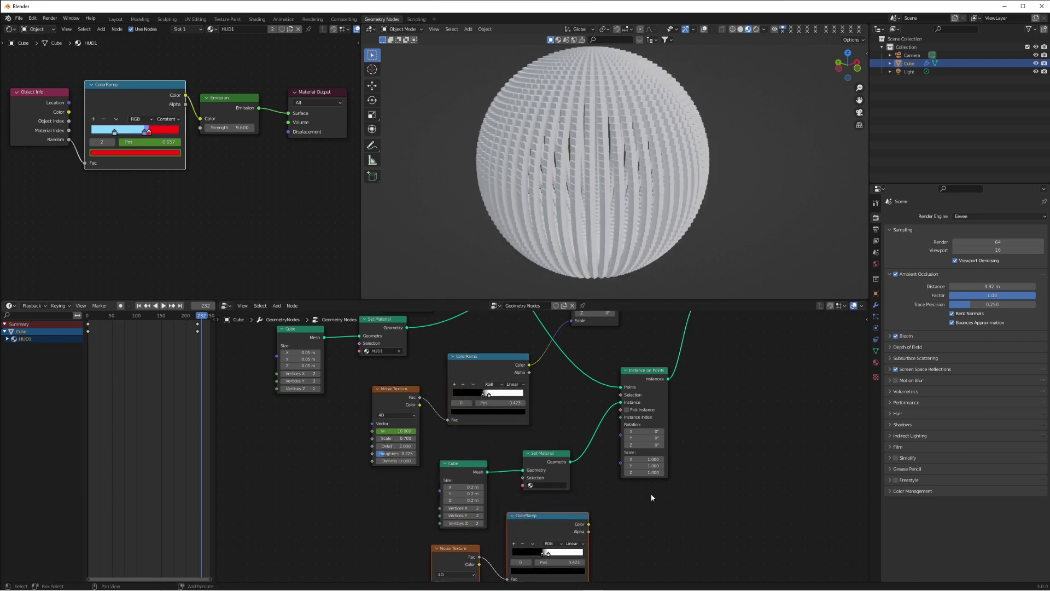
Connect the duplicated ColorRamp's Color to the second Instance on Points' Scale and widen its gradient, with the black stop at about 0.459
shift+scroll(651, 493, down, 3)
drag(623, 418, 623, 420)
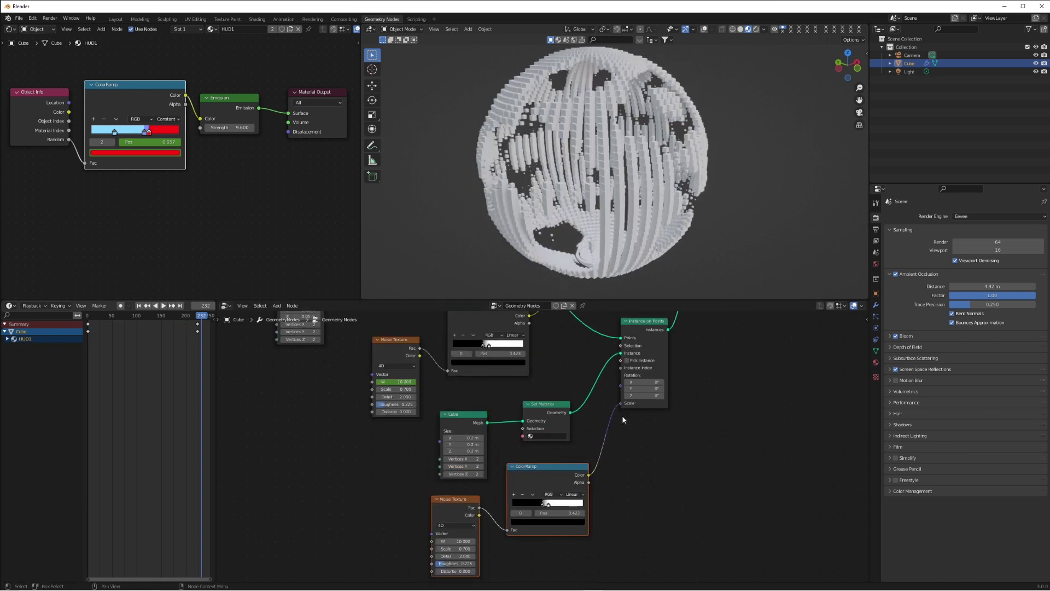
middle_drag(623, 186, 675, 191)
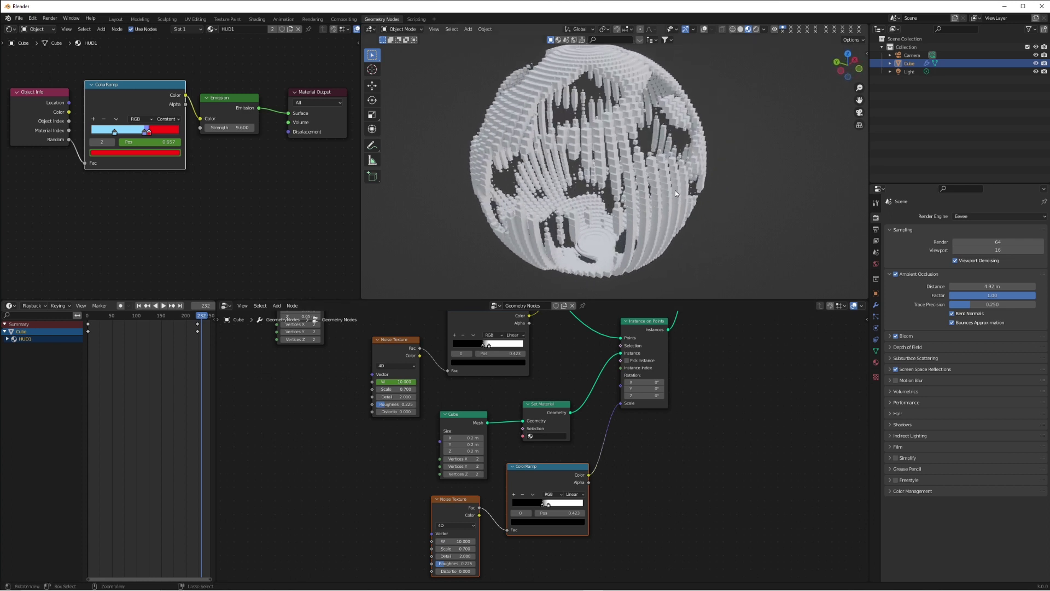
mouse_move(543, 507)
mouse_down()
mouse_move(571, 506)
mouse_move(545, 502)
mouse_up()
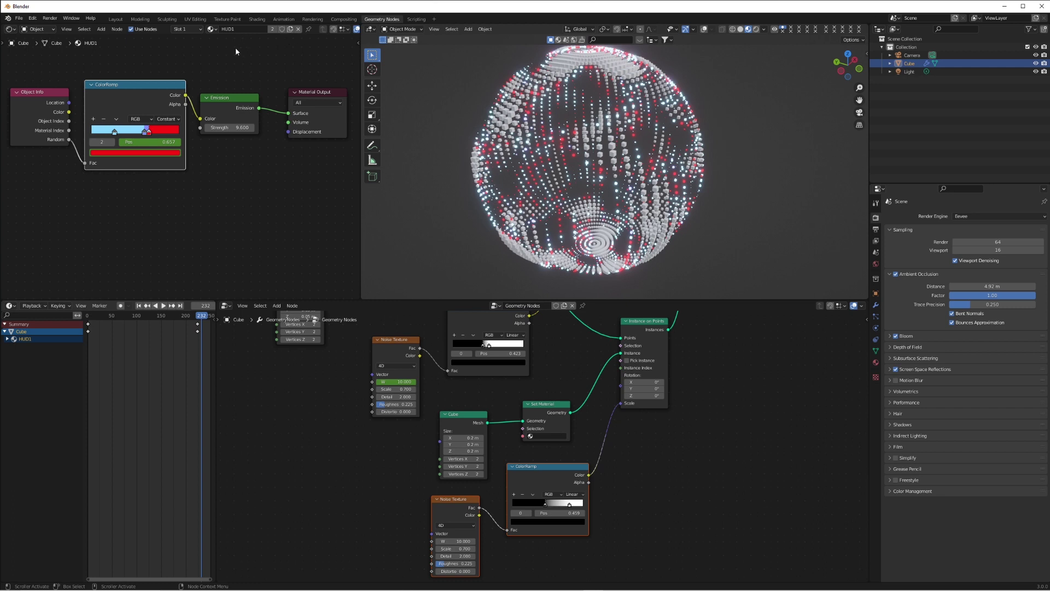
Make an independent copy of the HUD1 material and delete its Object Info, ColorRamp and Emission nodes
click(272, 29)
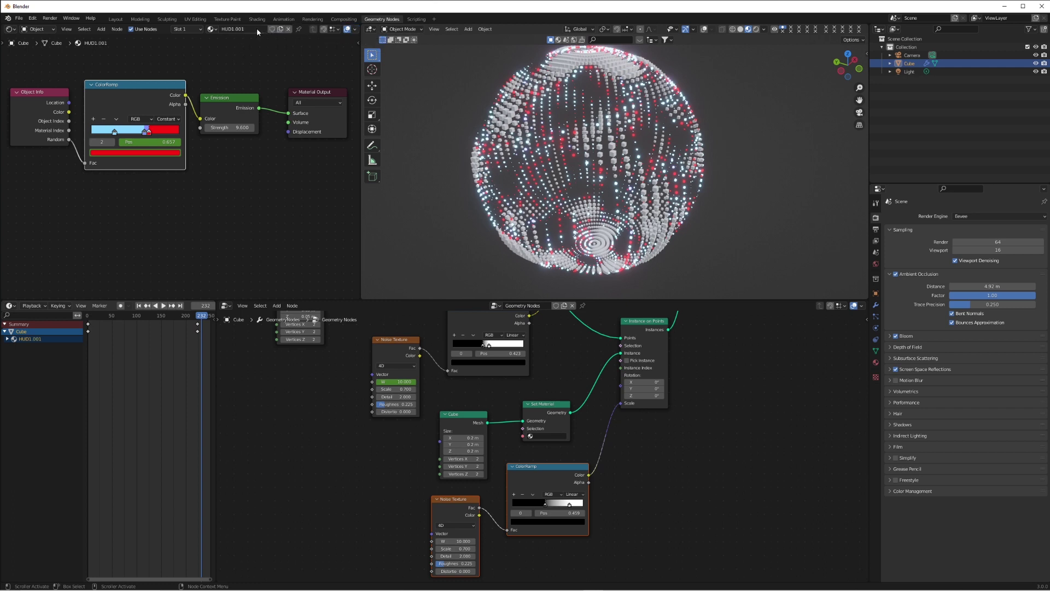
click(223, 105)
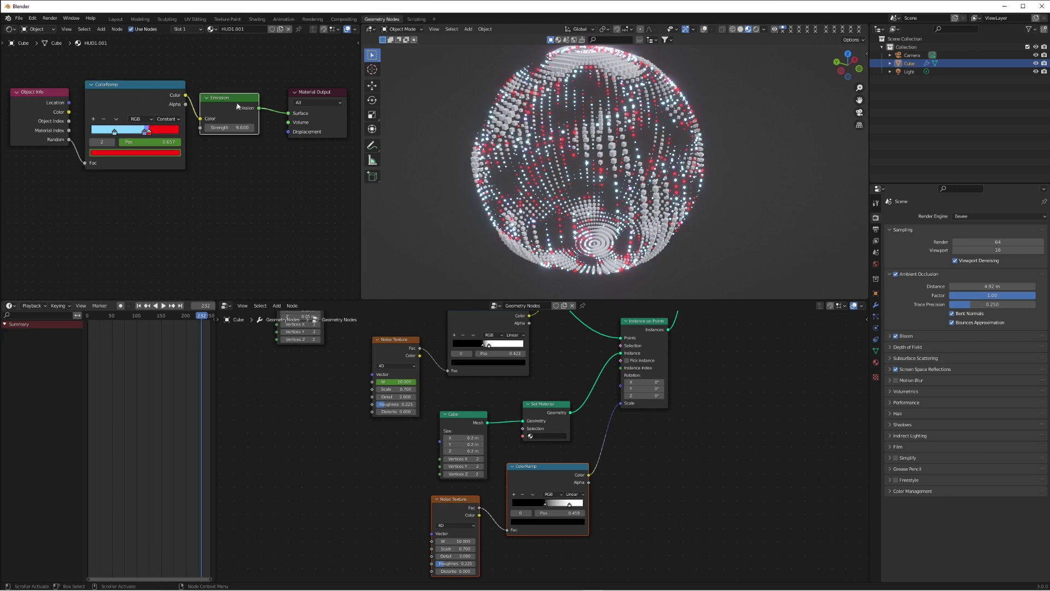
drag(204, 76, 44, 133)
key(x)
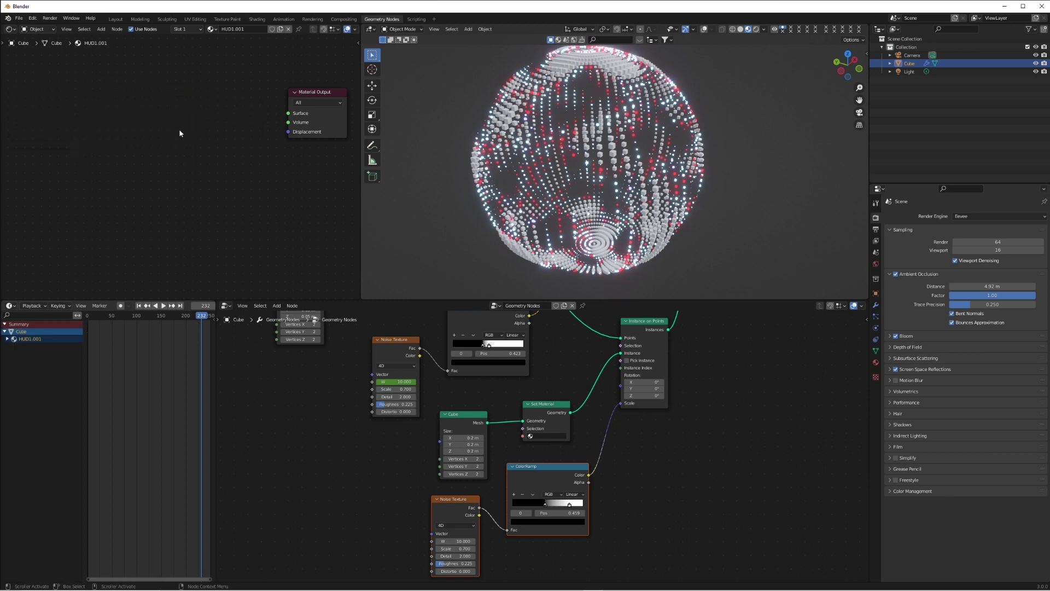
Add a Principled BSDF node beside the Material Output of the HUD1.001 material
key(shift+a)
mouse_move(167, 142)
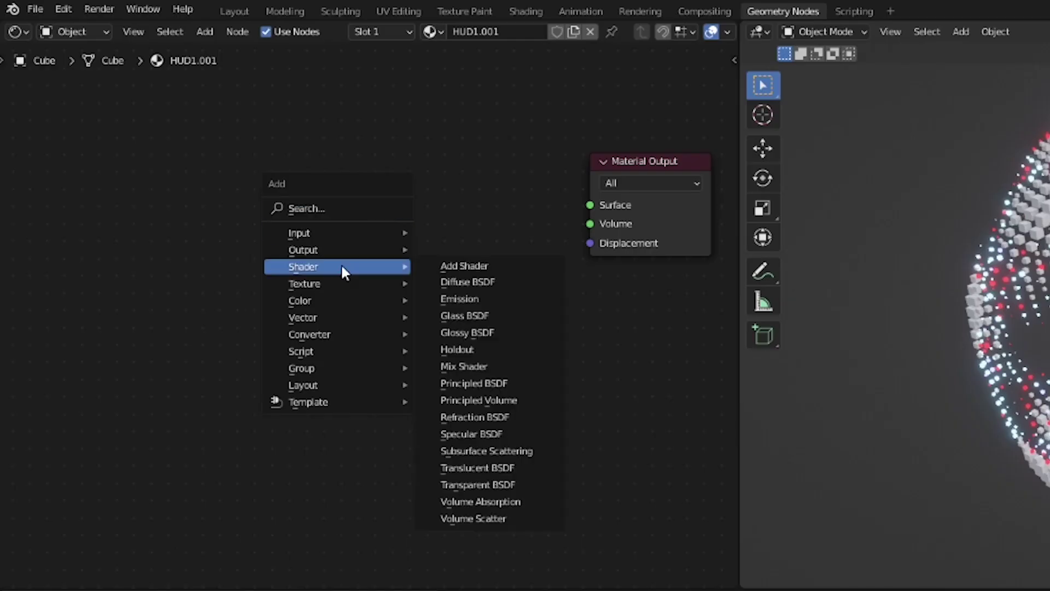
click(490, 383)
click(246, 120)
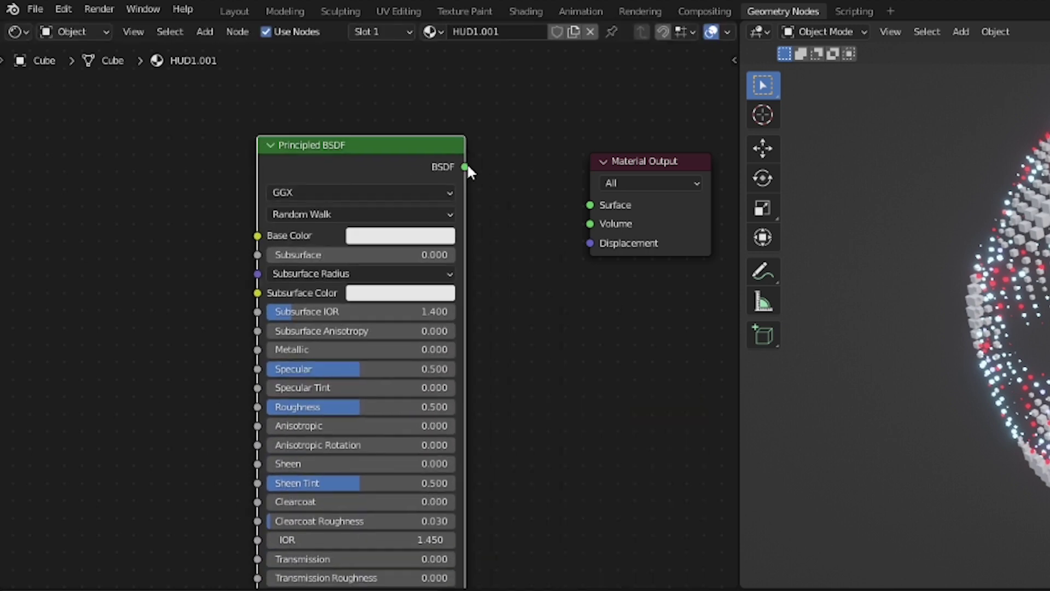
Connect the Principled BSDF to the Surface output, with Roughness near 0, Metallic near 1 and a red Base Color
drag(327, 406, 247, 407)
drag(327, 349, 492, 349)
drag(223, 181, 218, 188)
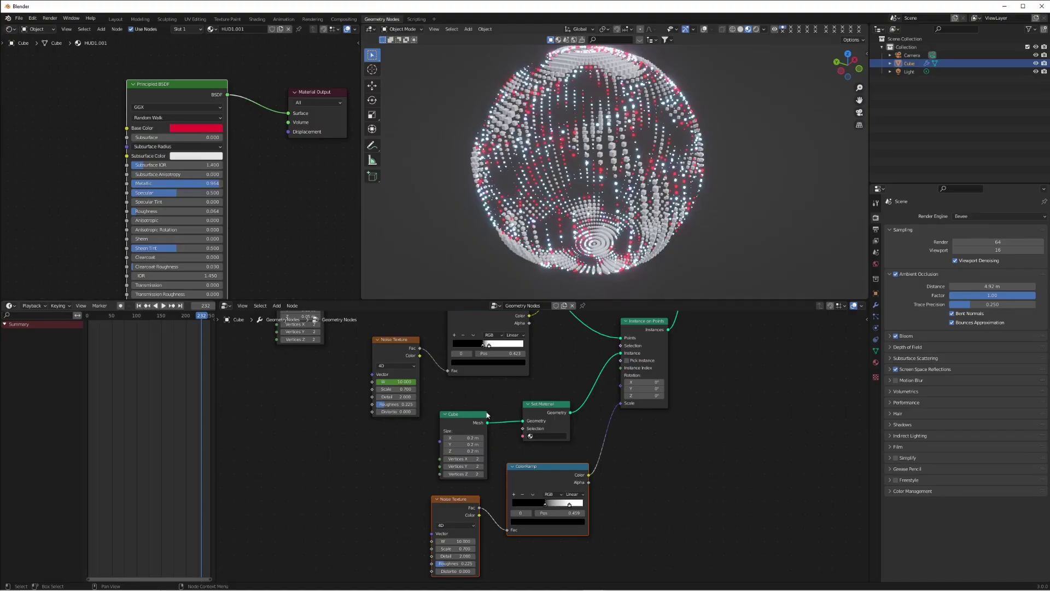
Assign the HUD1.001 material in the duplicated Set Material node and inspect the red cubes on the sphere
click(542, 436)
click(563, 453)
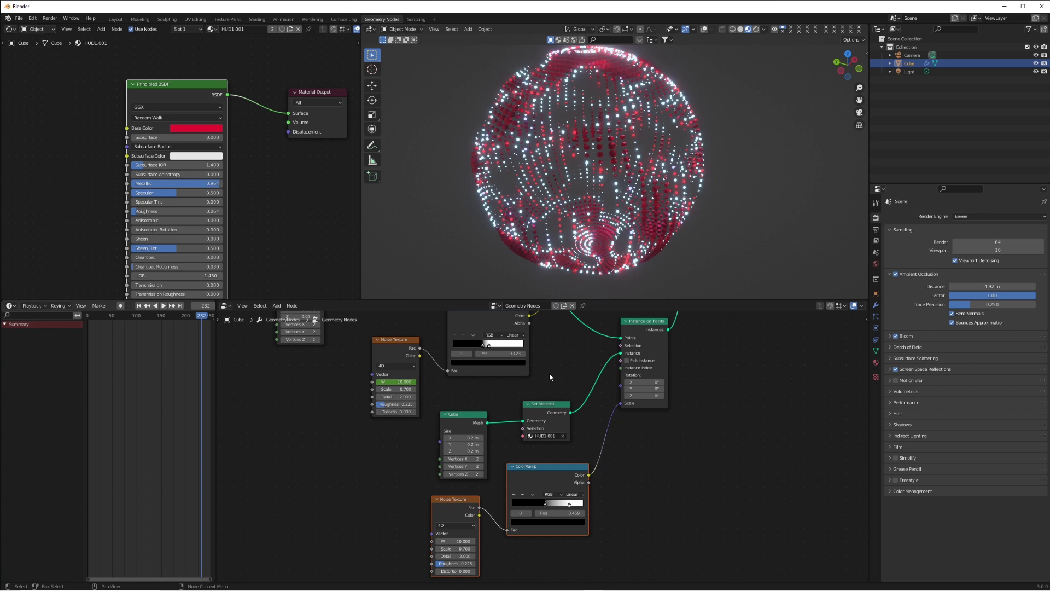
middle_drag(647, 184, 601, 229)
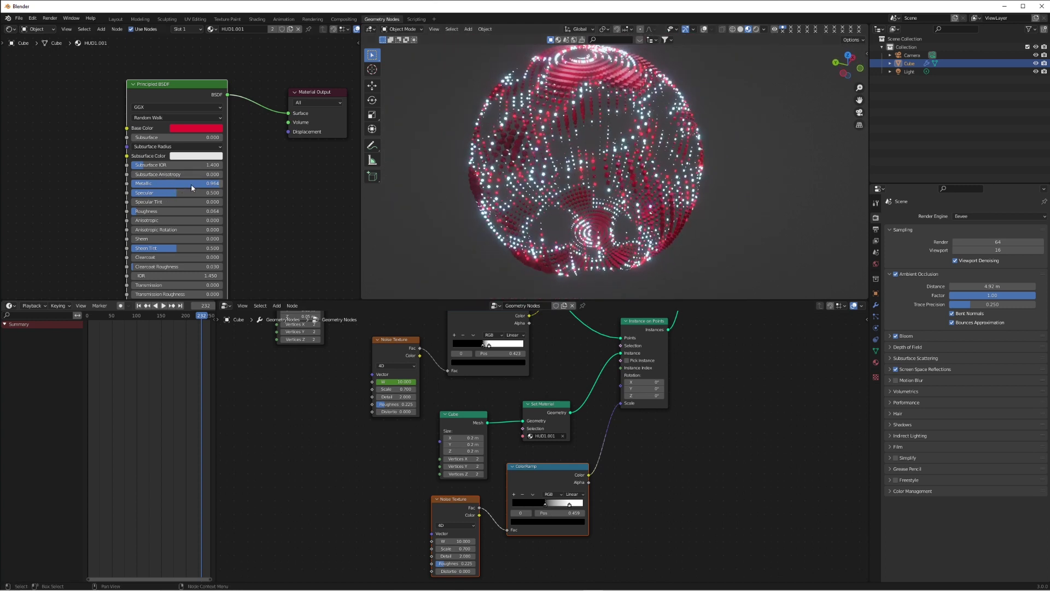
Raise the Principled BSDF's Specular to about 0.8 and brighten its red Base Color
drag(142, 193, 215, 193)
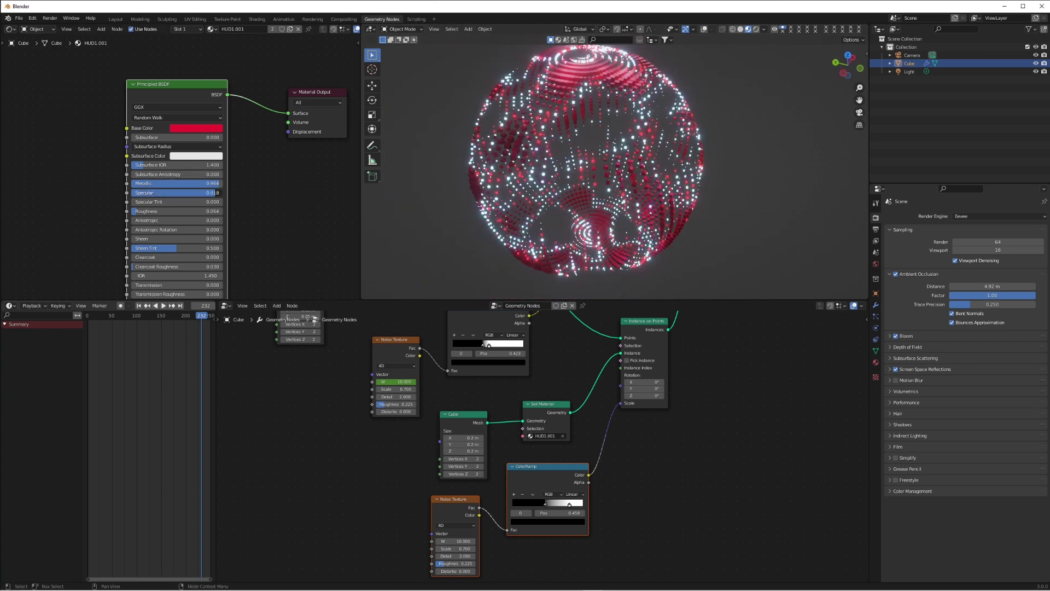
click(214, 129)
Move the duplicated ColorRamp's white stop to about 0.66 and preview the animation
drag(544, 504, 558, 505)
key(space)
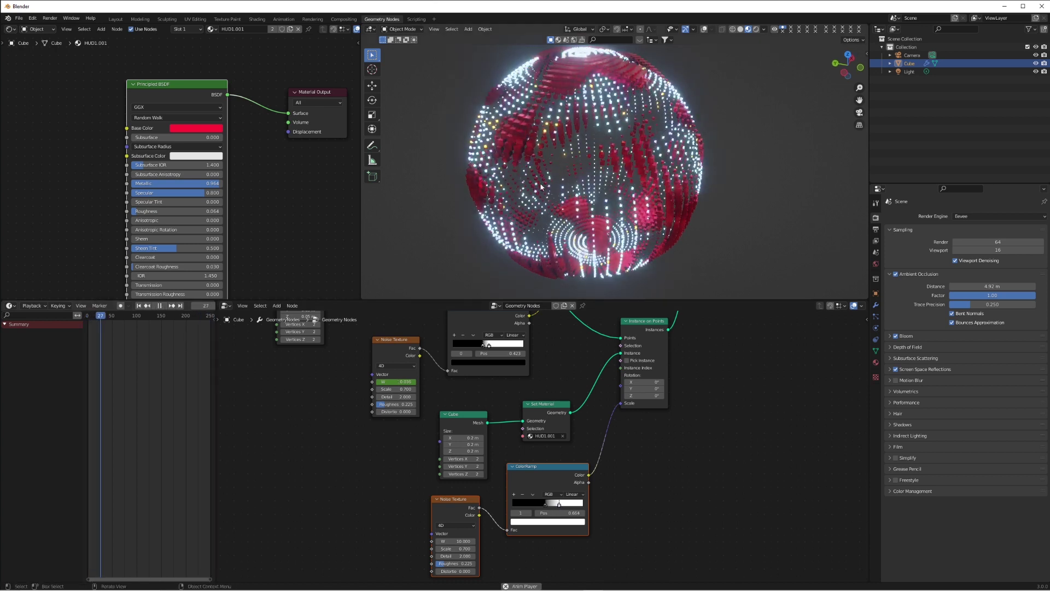
middle_drag(540, 186, 610, 137)
key(space)
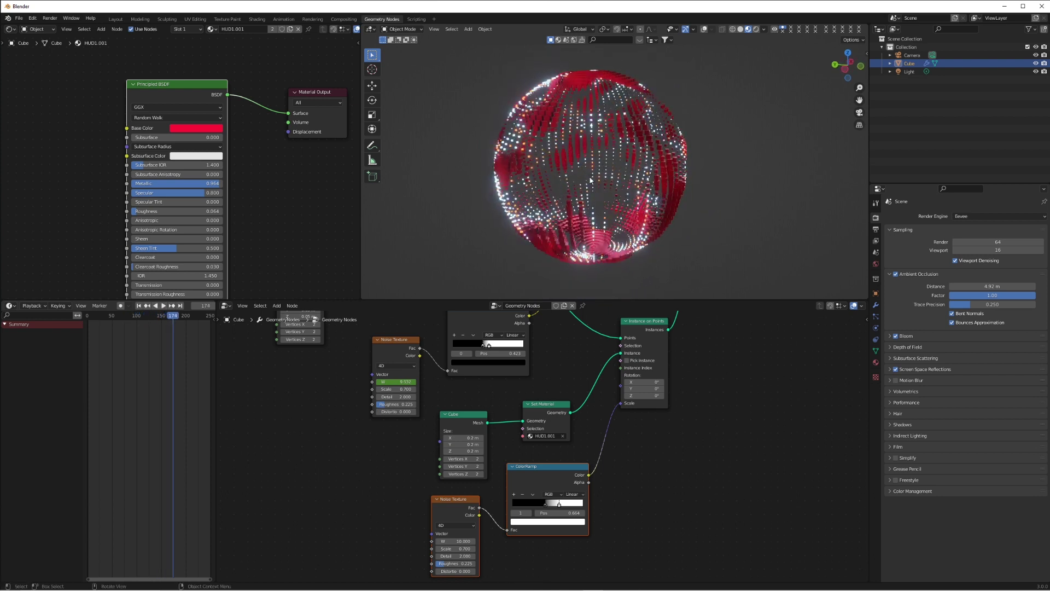
Play the animation again and scrub back through the timeline to compare how the two particle layers change
key(space)
shift+scroll(707, 437, up, 3)
shift+scroll(706, 437, down, 3)
key(space)
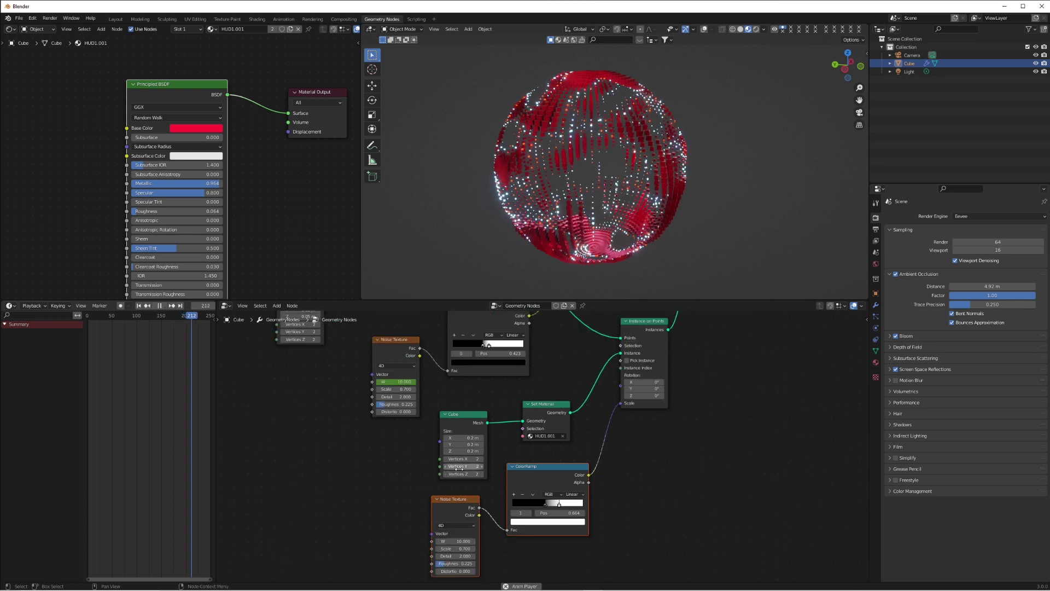
drag(193, 329, 119, 324)
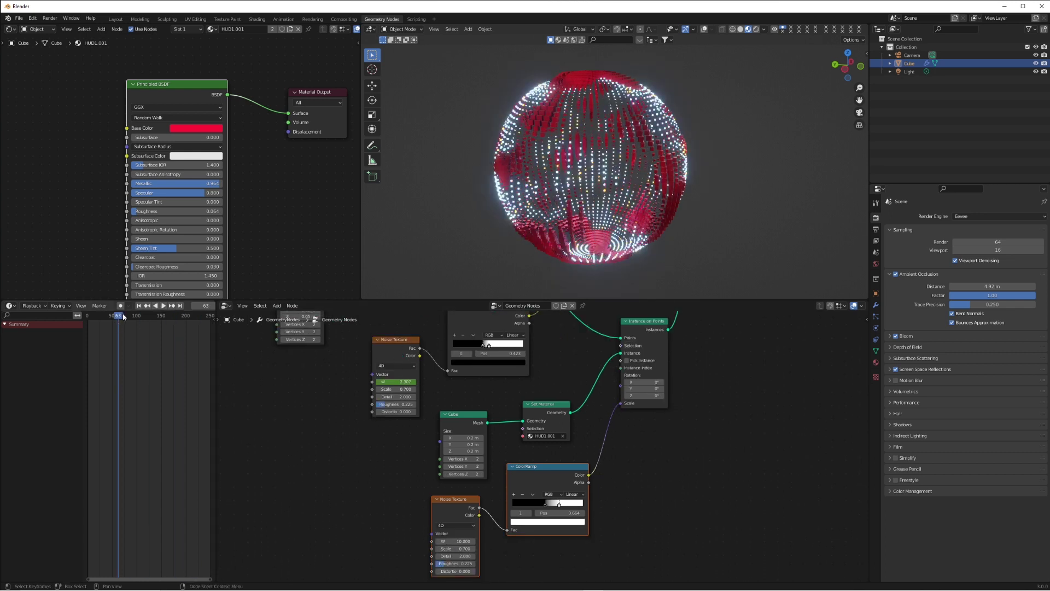
Delete the duplicated Noise Texture and drive the second ColorRamp with the original animated Noise Texture's Fac instead
click(460, 513)
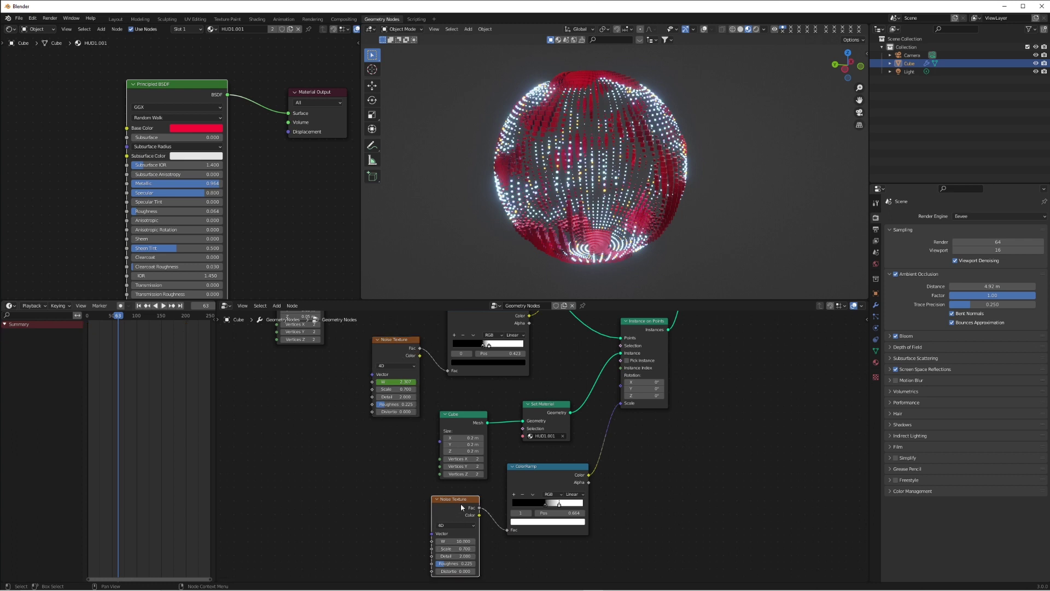
key(x)
drag(503, 530, 504, 530)
drag(393, 344, 322, 412)
key(space)
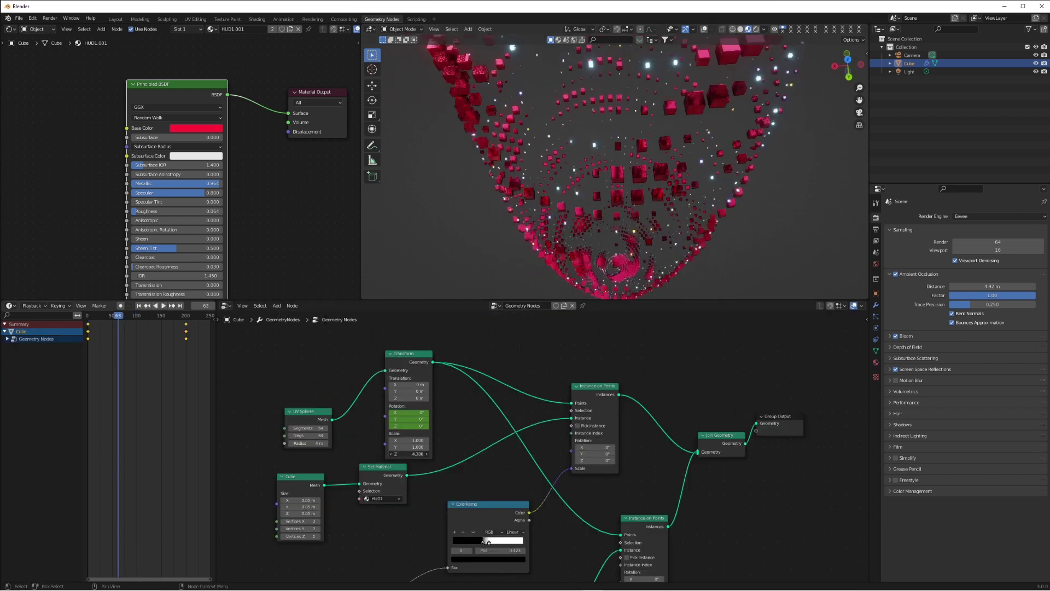
Try stretching the sphere vertically with a Transform node Z scale of about 4.2, and undo the change
drag(409, 454, 418, 454)
scroll(618, 219, down, 3)
middle_drag(610, 224, 645, 171)
key(ctrl+z)
Try widening the sphere with a Transform node X scale of about 2.9, and undo the change
drag(410, 446, 437, 440)
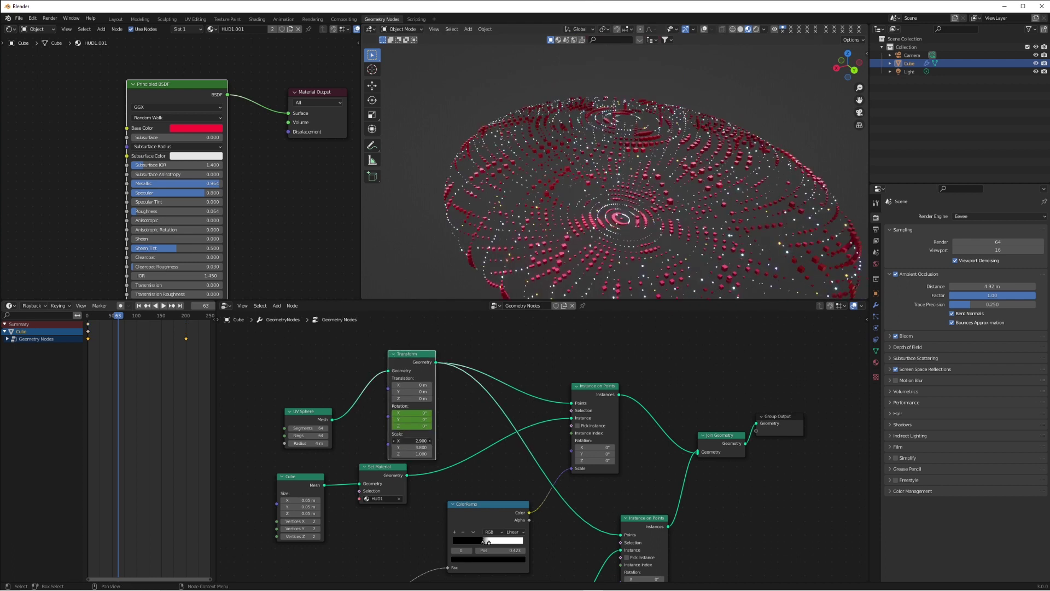
middle_drag(638, 190, 635, 171)
key(ctrl+z)
key(ctrl+z)
key(ctrl+z)
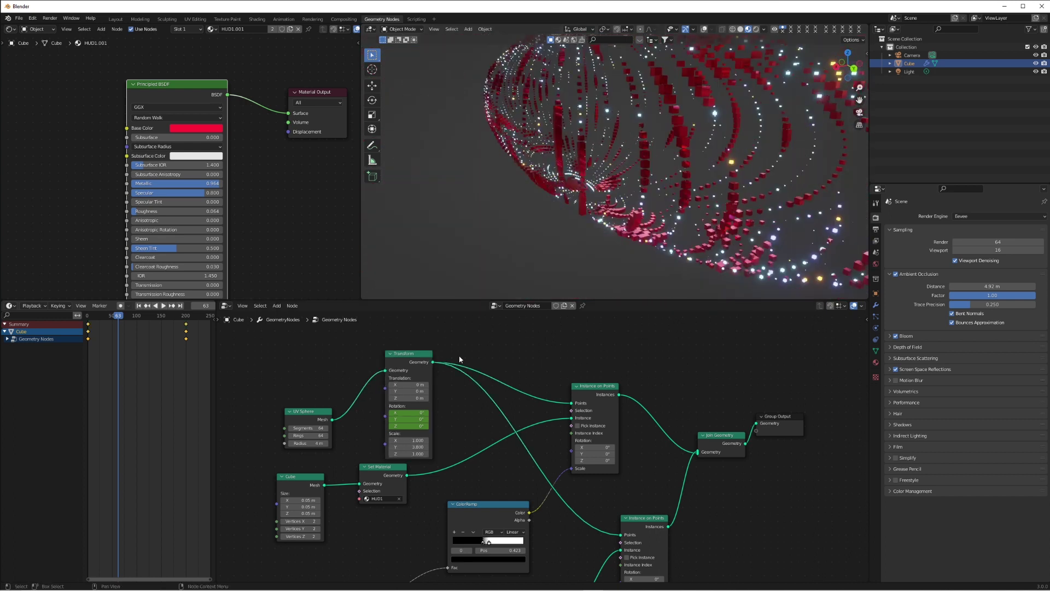
key(ctrl+z)
drag(418, 412, 368, 412)
Play the animation with the whole sphere in view and examine both particle layers up close and from afar
scroll(618, 235, down, 2)
middle_drag(606, 115, 618, 141)
shift+middle_drag(598, 148, 760, 110)
scroll(761, 110, down, 1)
shift+middle_drag(678, 186, 630, 205)
scroll(630, 205, down, 1)
scroll(631, 205, up, 2)
key(space)
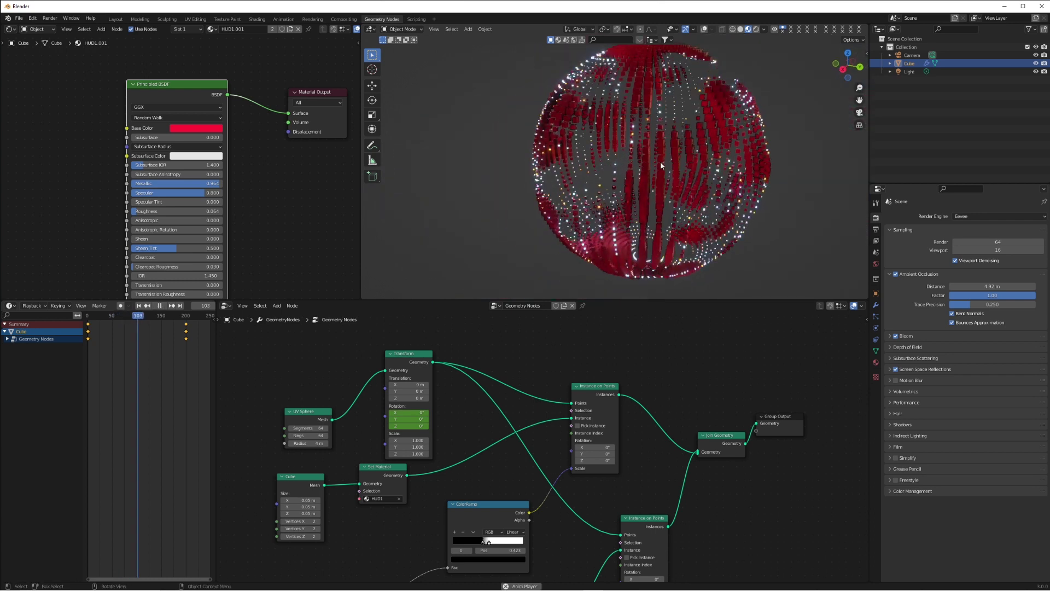
scroll(656, 156, up, 3)
scroll(651, 170, down, 4)
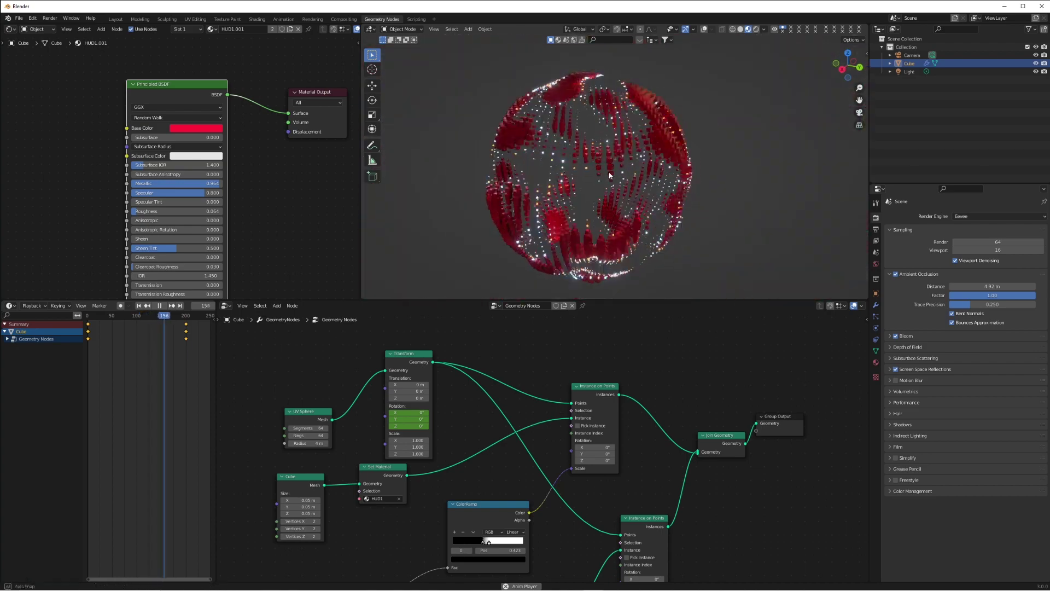
Try cone and cylinder primitives in place of the UV Sphere as the Transform node's input, adjusting the cylinder's radius
key(shift+a)
mouse_move(261, 441)
mouse_move(131, 302)
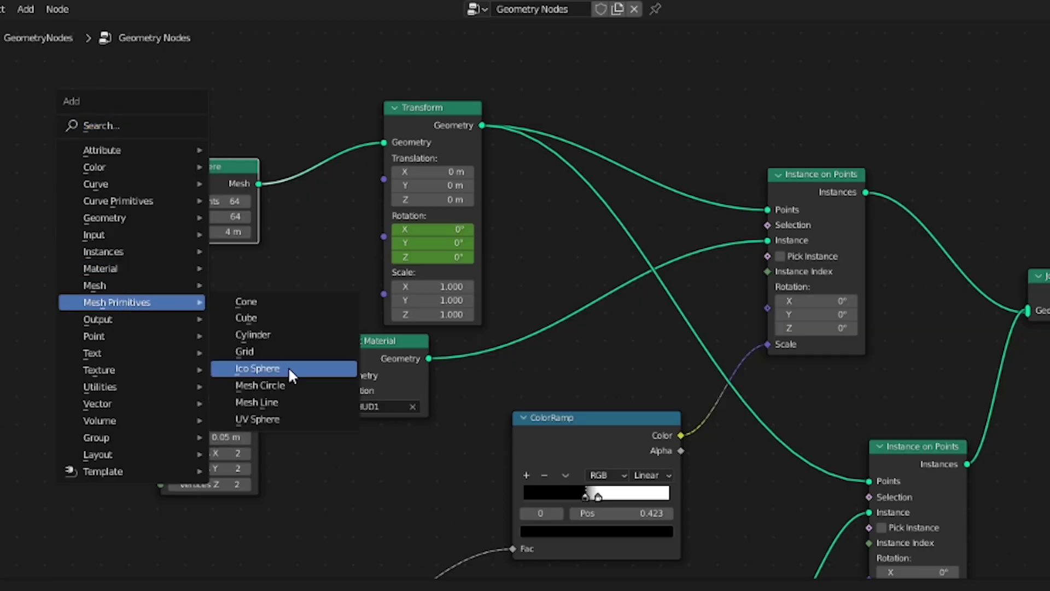
click(246, 301)
click(48, 118)
drag(145, 146, 382, 142)
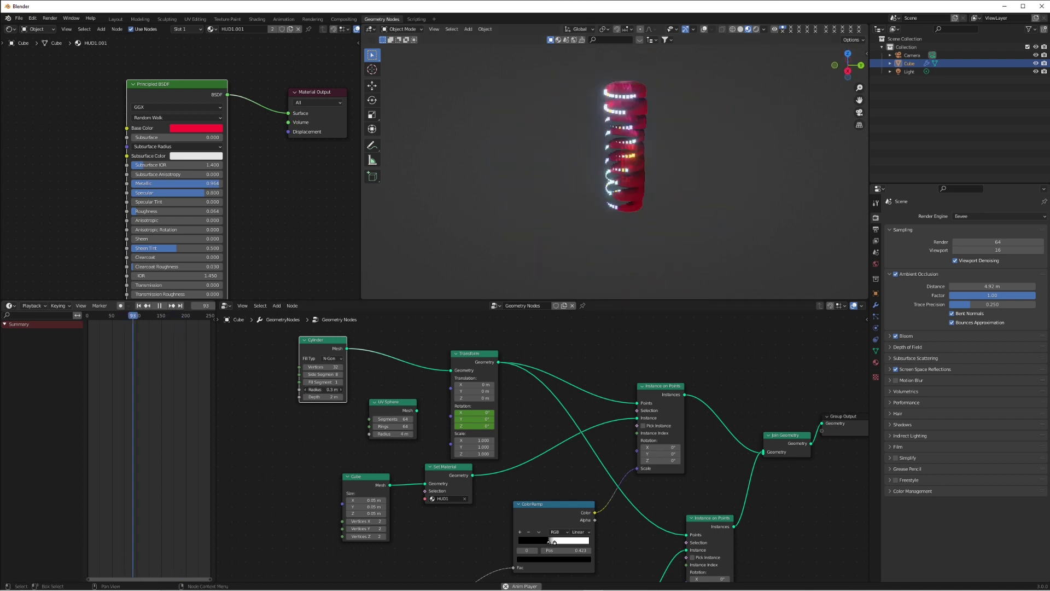
drag(323, 390, 329, 389)
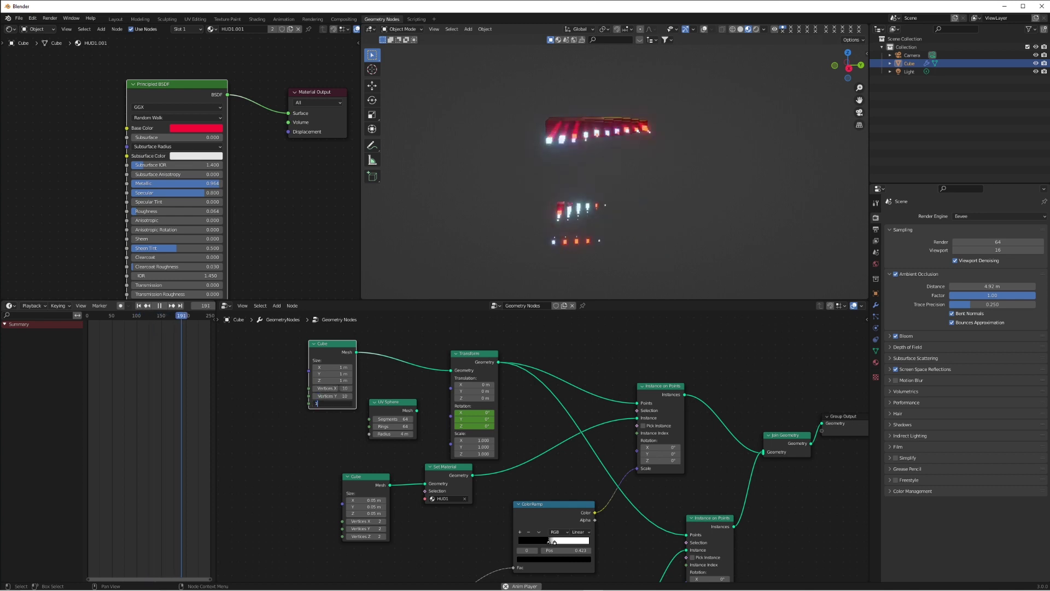
Set the Cube primitive feeding the Transform node to 10 vertices per axis and inspect the animated grid up close
key(Return)
middle_drag(583, 159, 645, 150)
scroll(648, 163, up, 2)
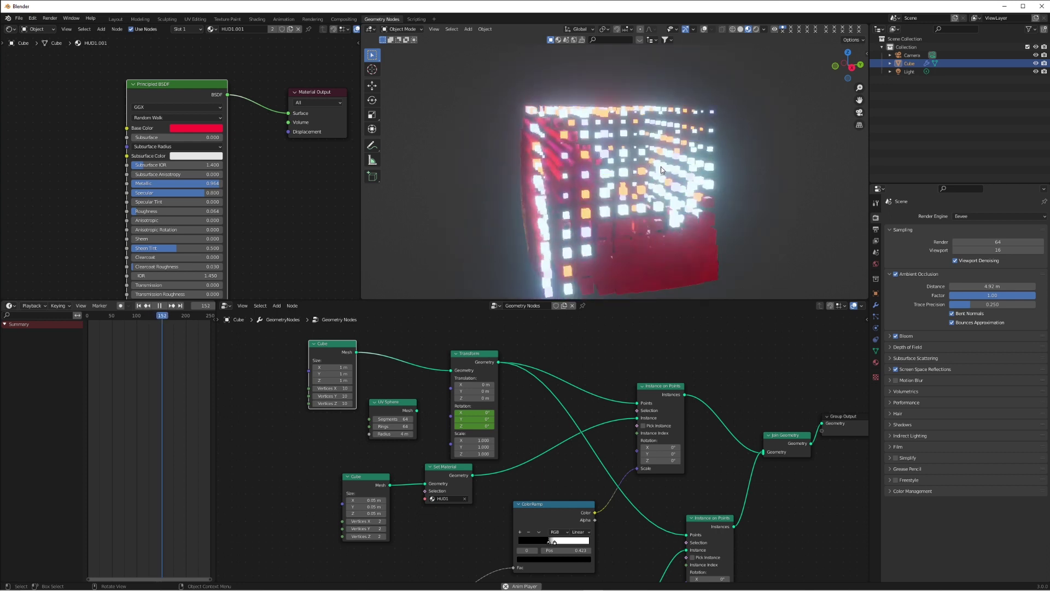
Pause the animation, change the HUD1.001 material's base color to light blue, and resume playback
key(space)
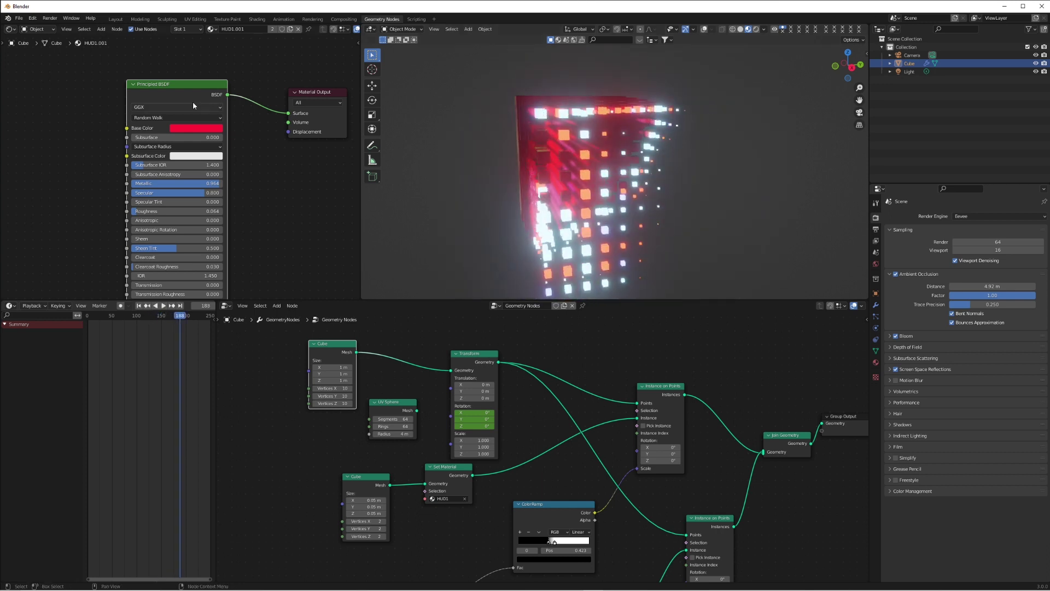
click(214, 130)
mouse_move(214, 153)
mouse_down()
mouse_move(208, 167)
mouse_move(214, 147)
mouse_up()
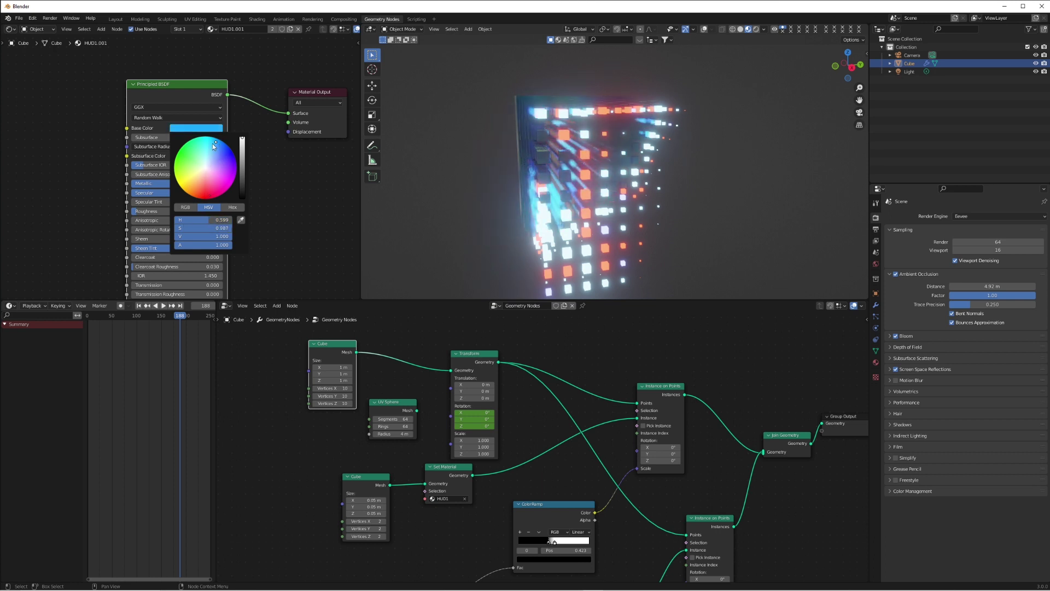
key(space)
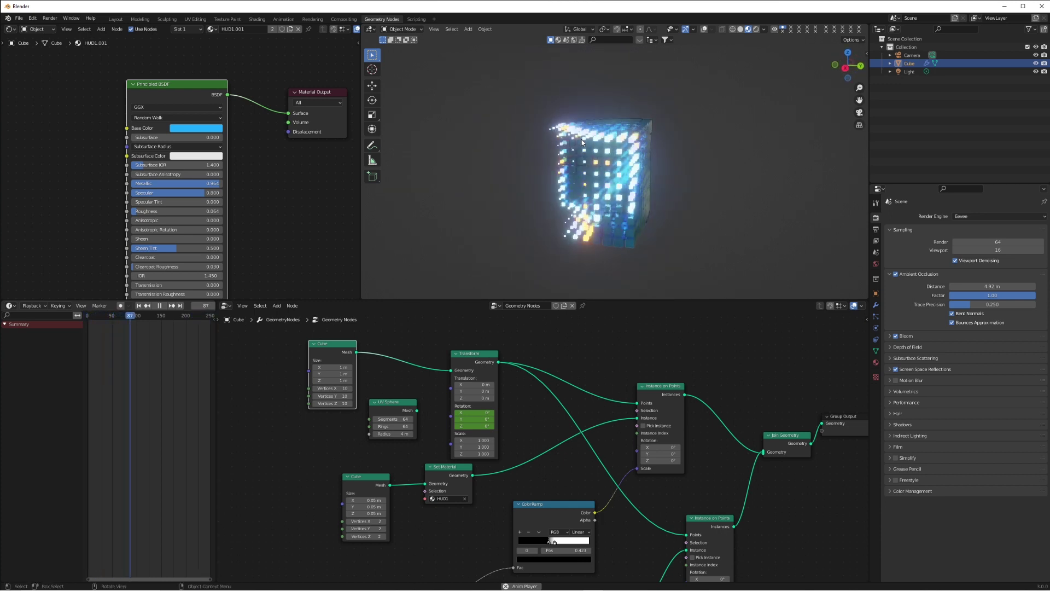
Move the white stop of the second layer's ColorRamp to about 0.77 with playback paused, and replay the animation
key(space)
shift+scroll(780, 499, down, 6)
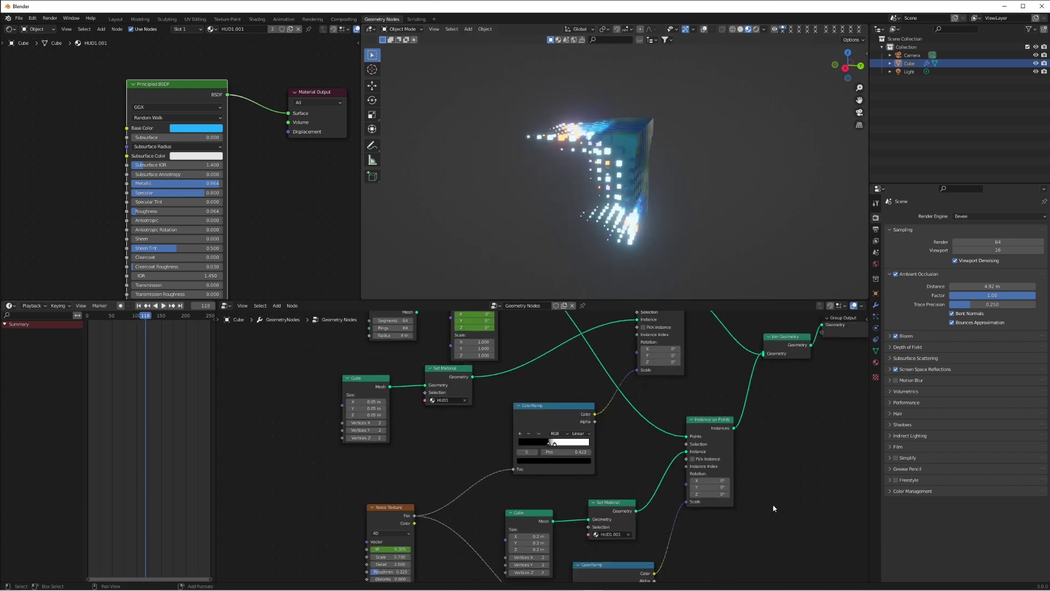
drag(625, 539, 630, 539)
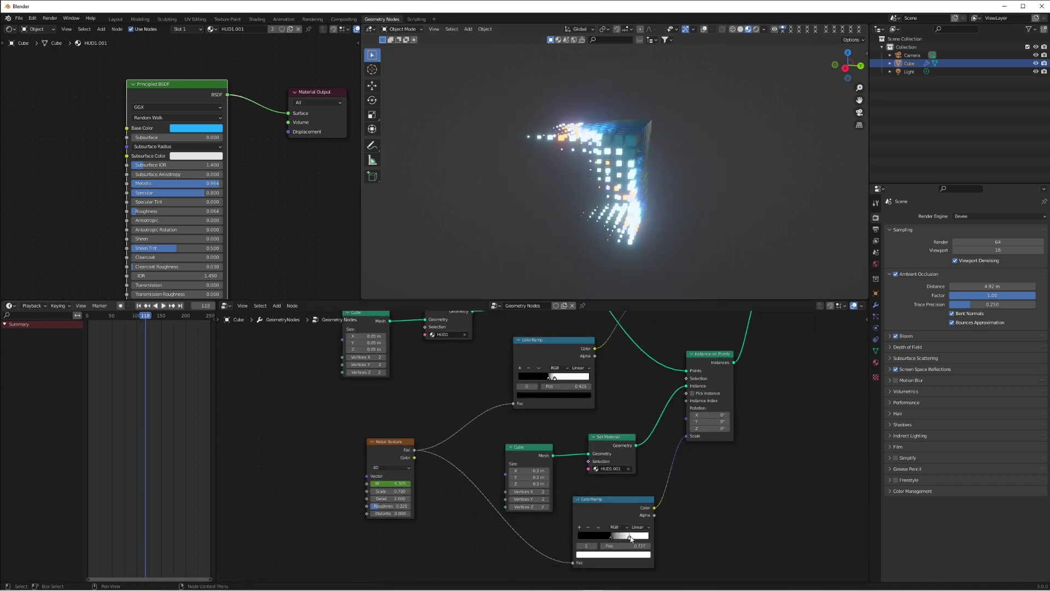
key(space)
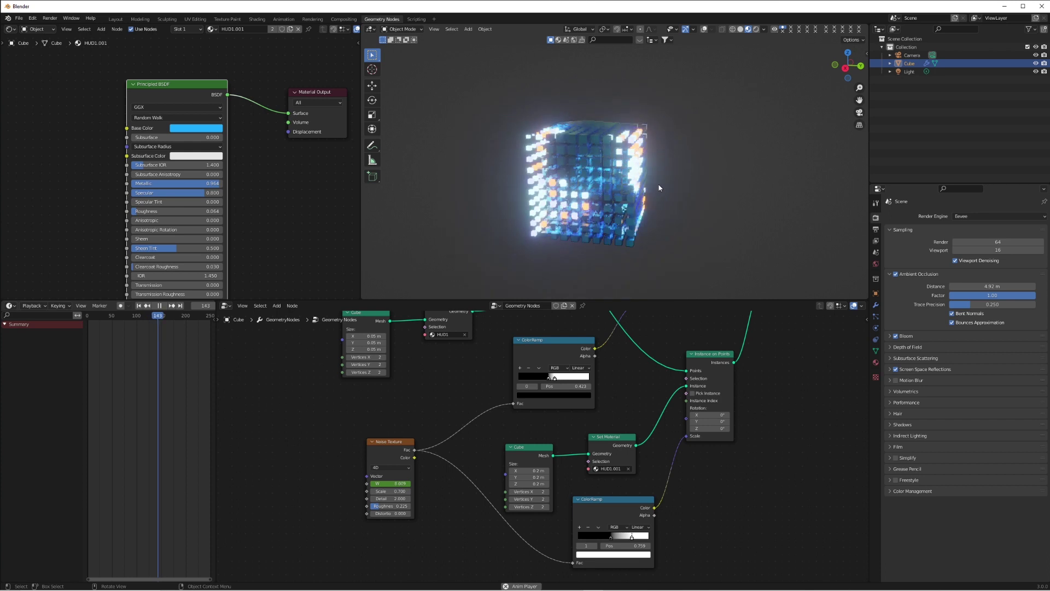
mouse_move(639, 153)
middle_down()
mouse_move(723, 182)
mouse_move(748, 149)
mouse_move(693, 140)
mouse_move(652, 157)
middle_up()
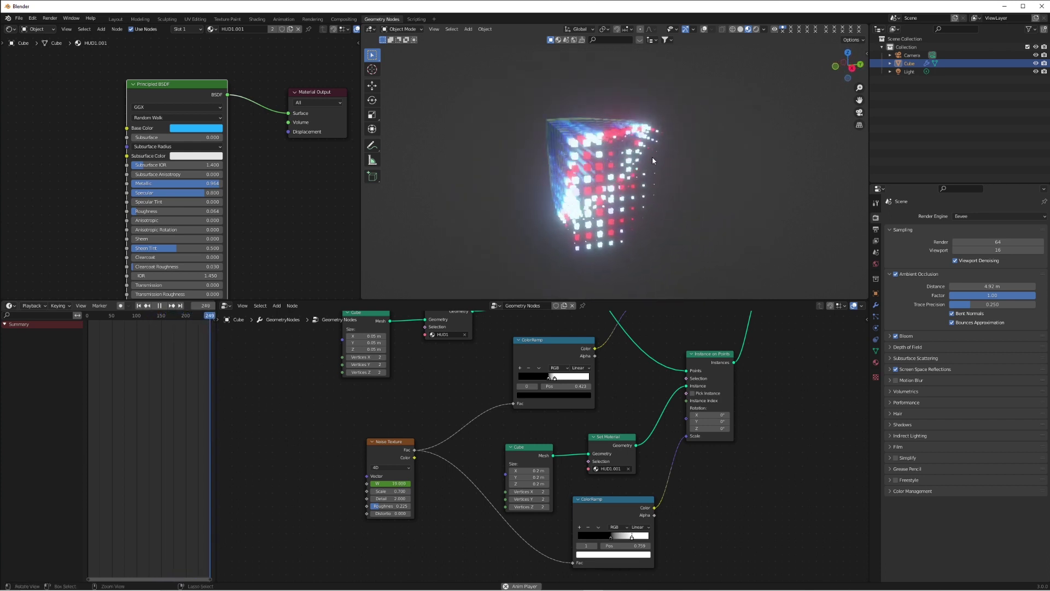
Show the scene's render output settings and view the playing cube grid from another angle
click(876, 229)
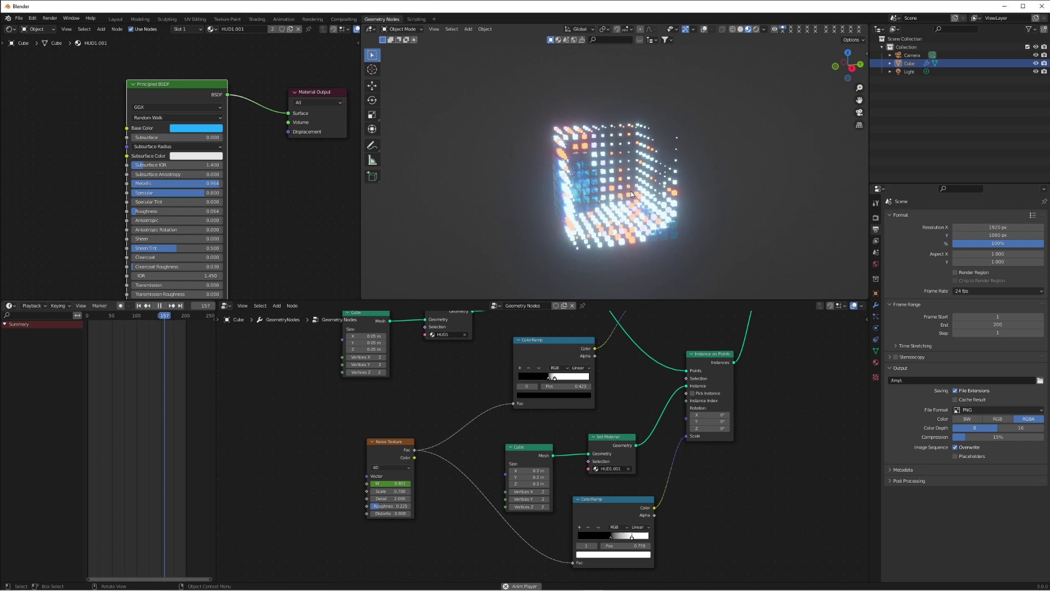
middle_drag(630, 138, 674, 168)
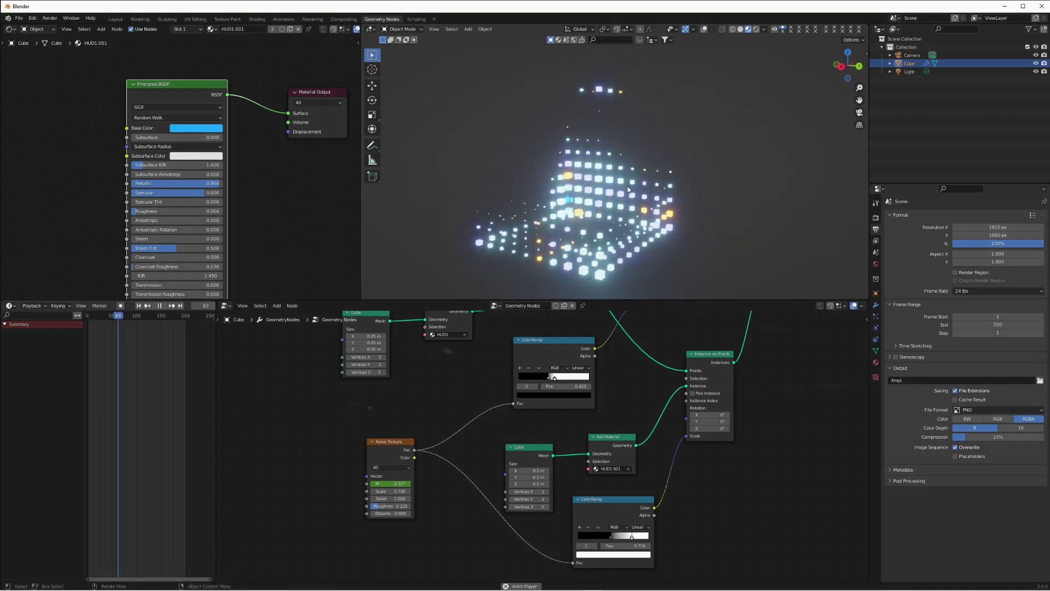